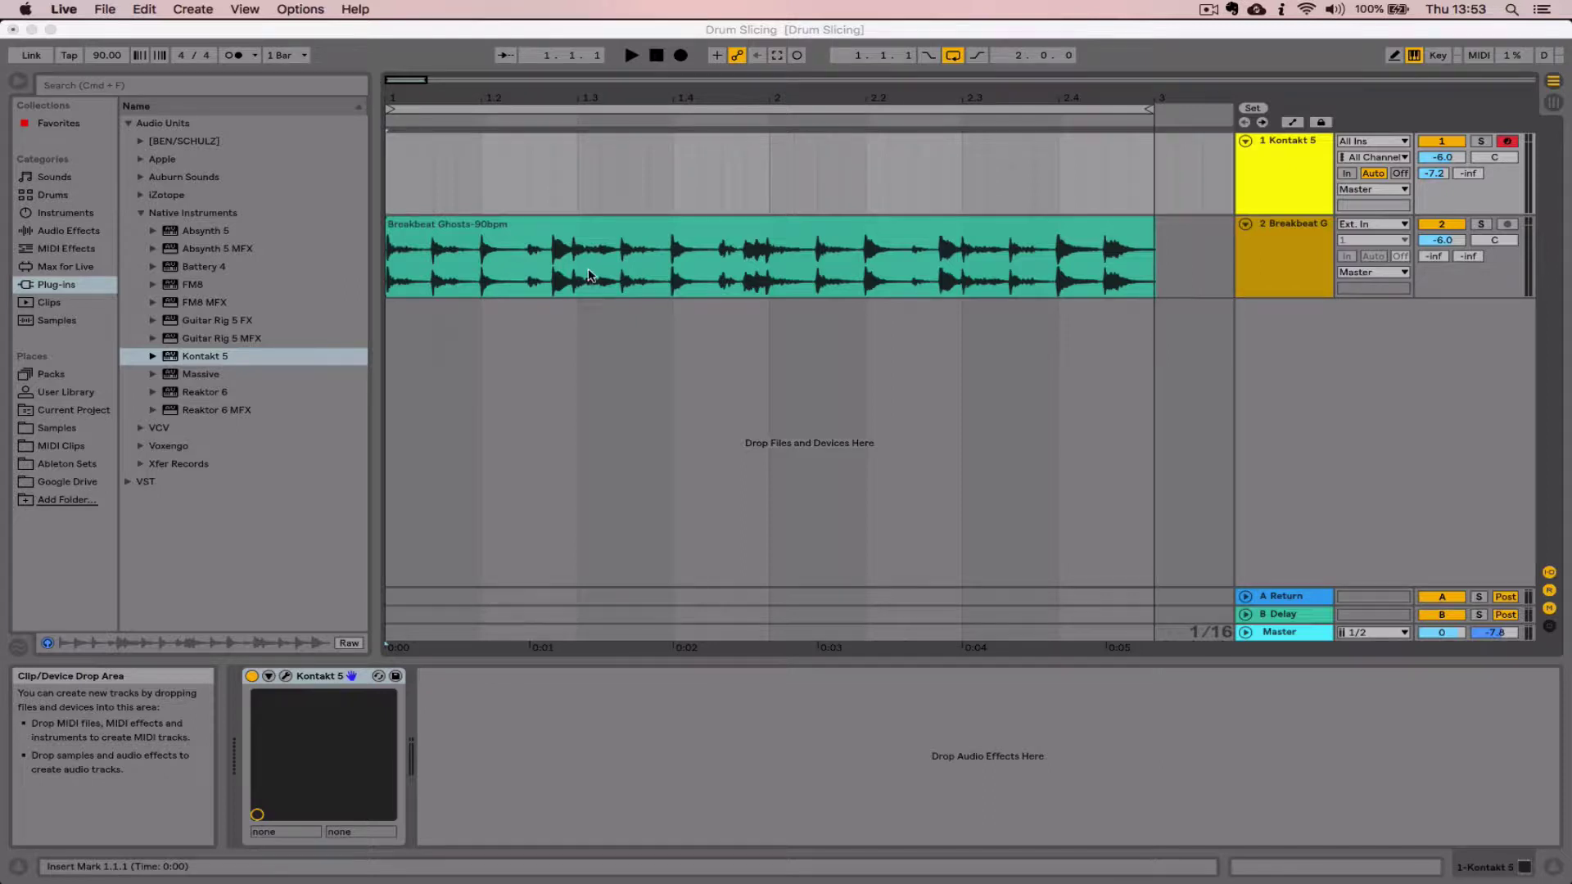
# Step: Focus Live, select the Kontakt 5 and breakbeat tracks, and check the preferences
pyautogui.click(1289, 166)
pyautogui.click(1284, 156)
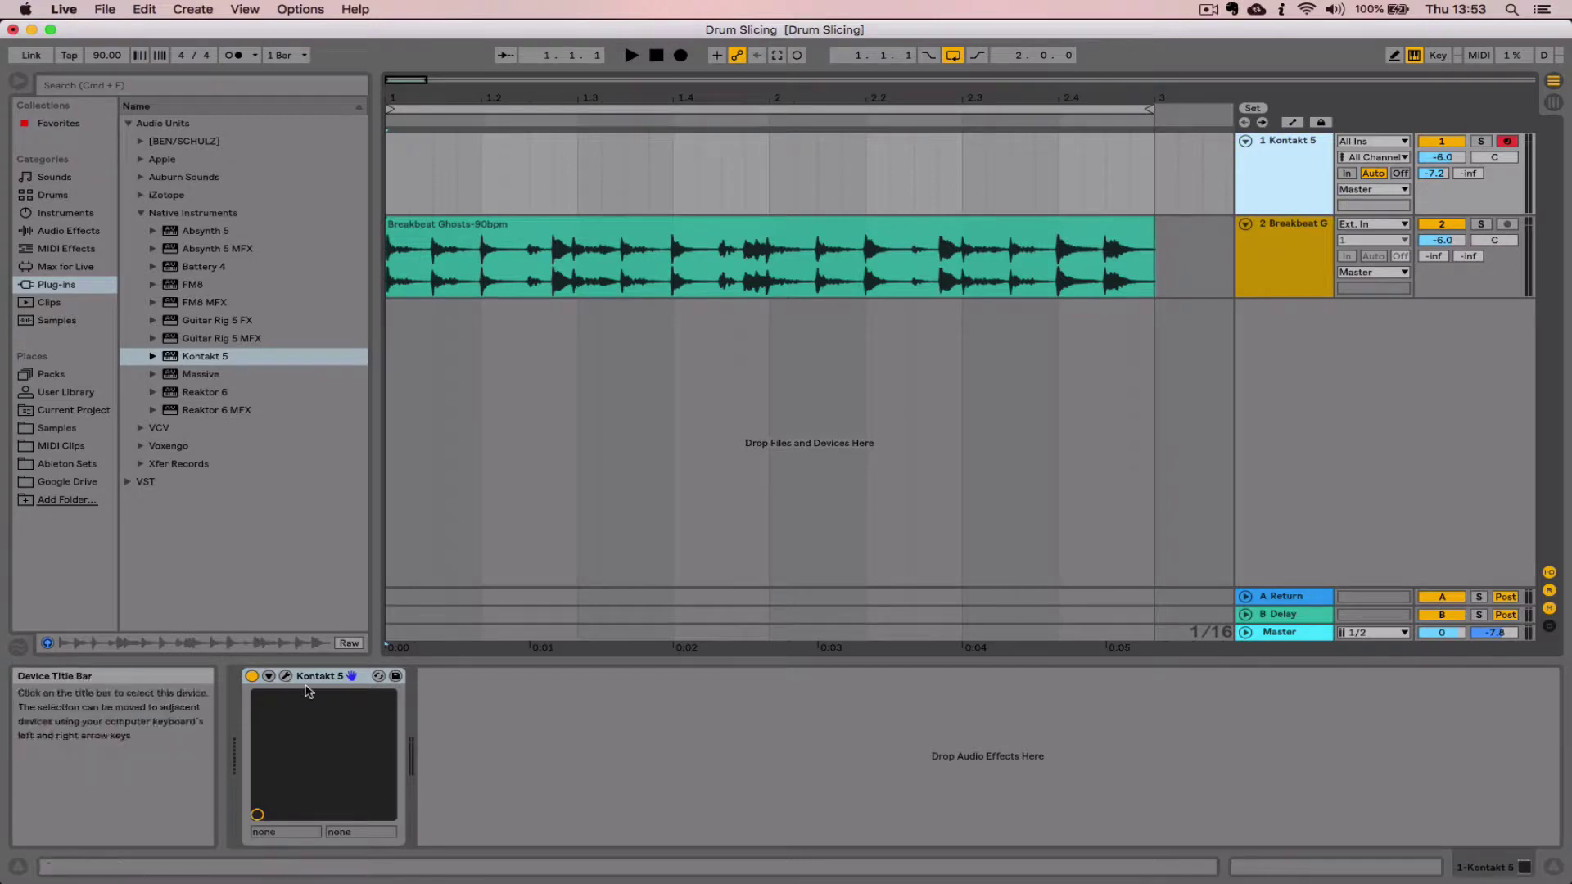
pyautogui.click(1292, 238)
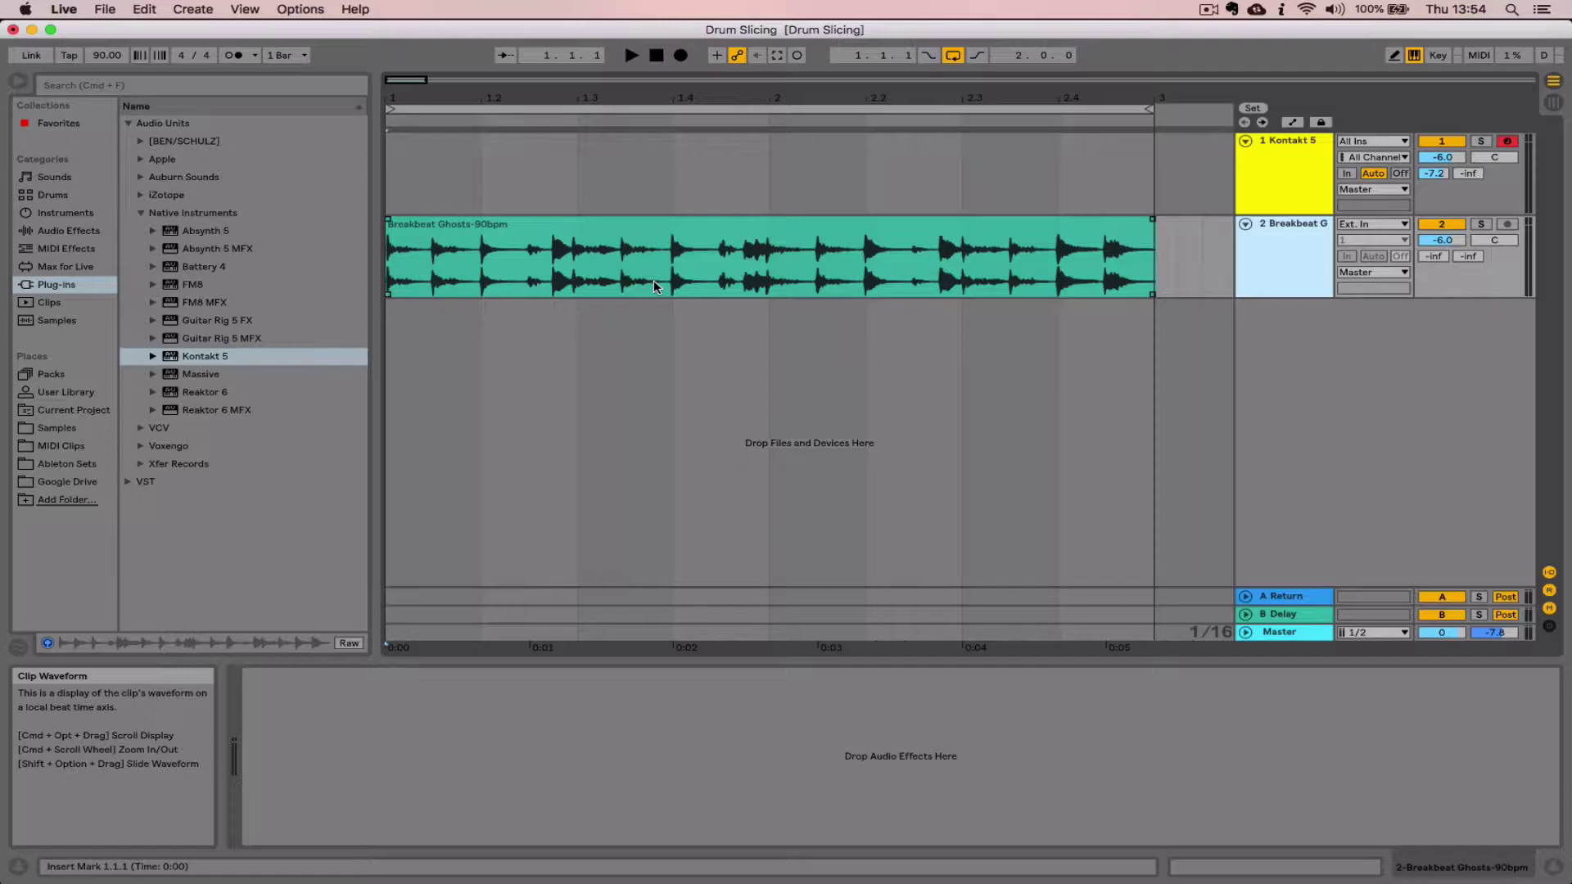
pyautogui.press('super+comma')
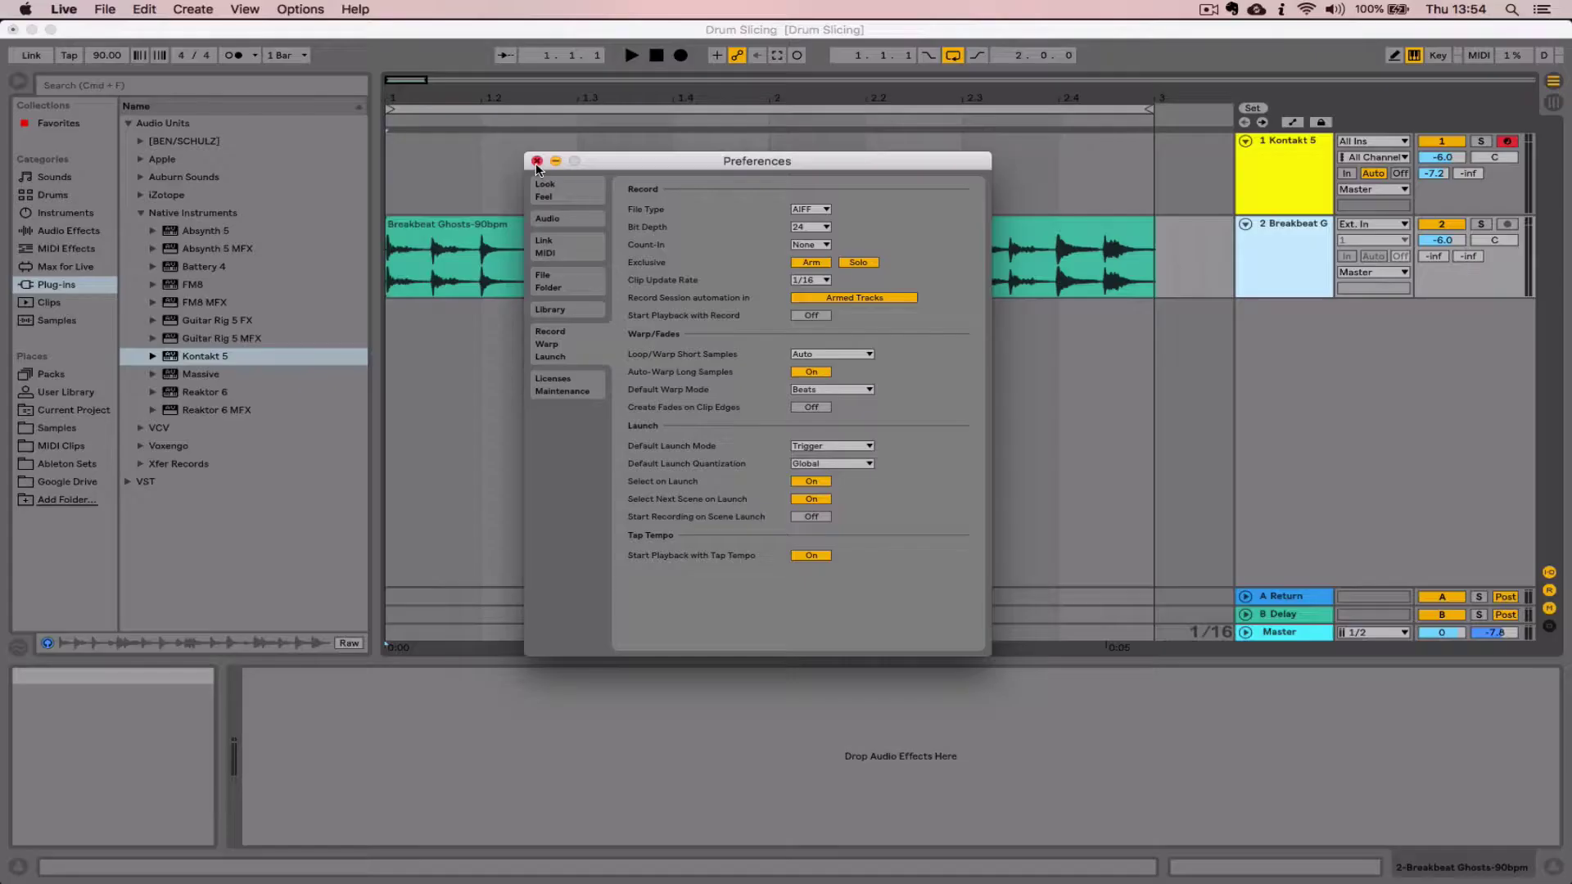
pyautogui.click(536, 162)
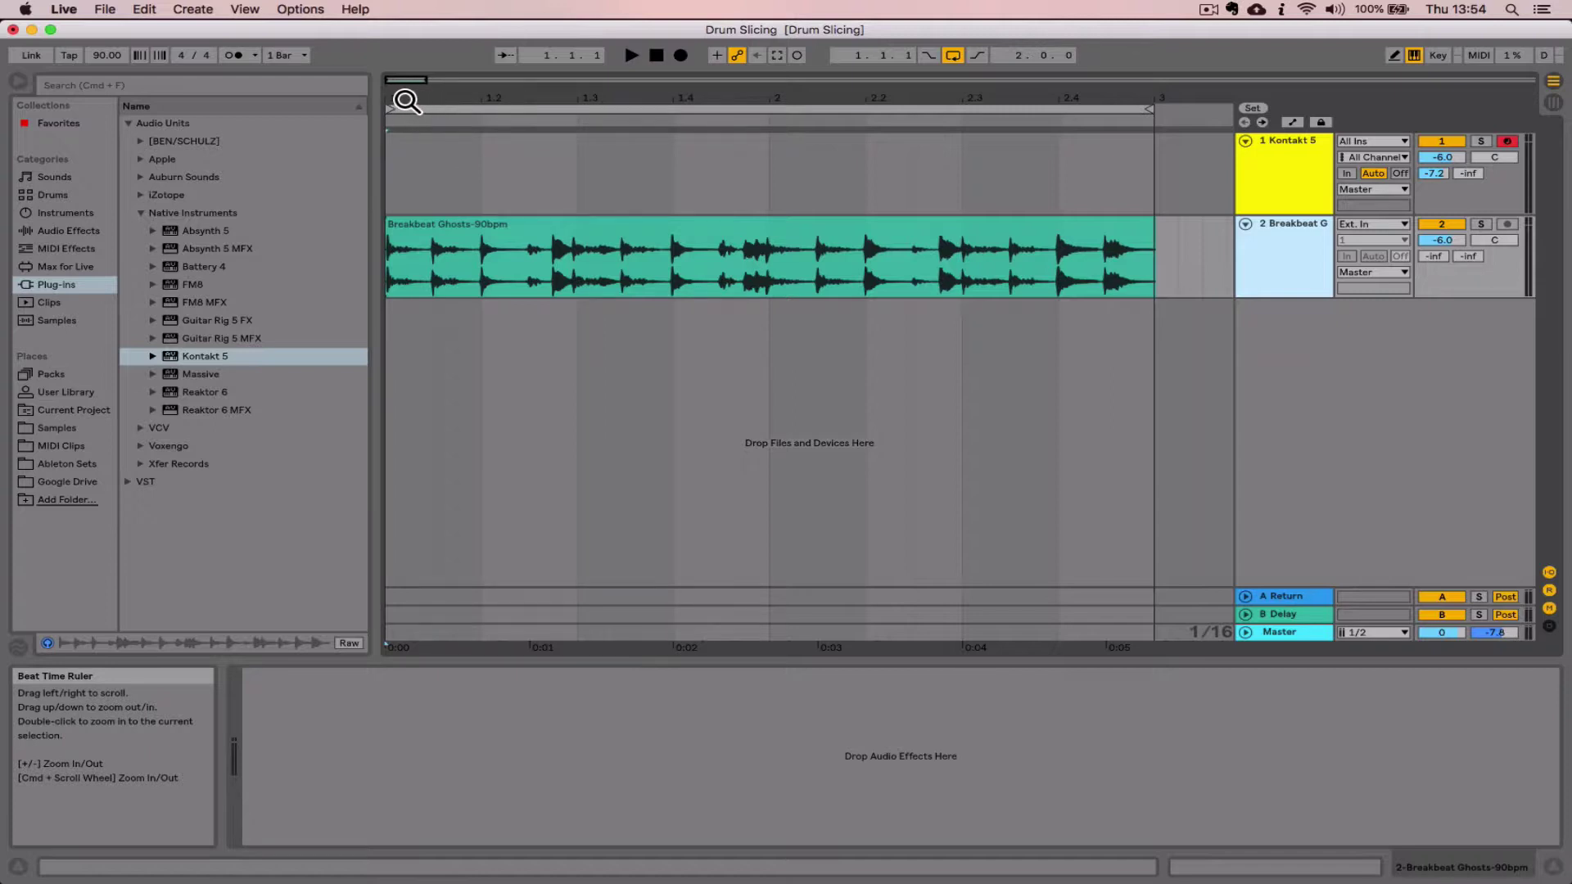
# Step: Zoom into bar 1 of the Breakbeat Ghosts-90bpm clip to show its first two hits
pyautogui.moveTo(407, 101); pyautogui.dragTo(438, 156)
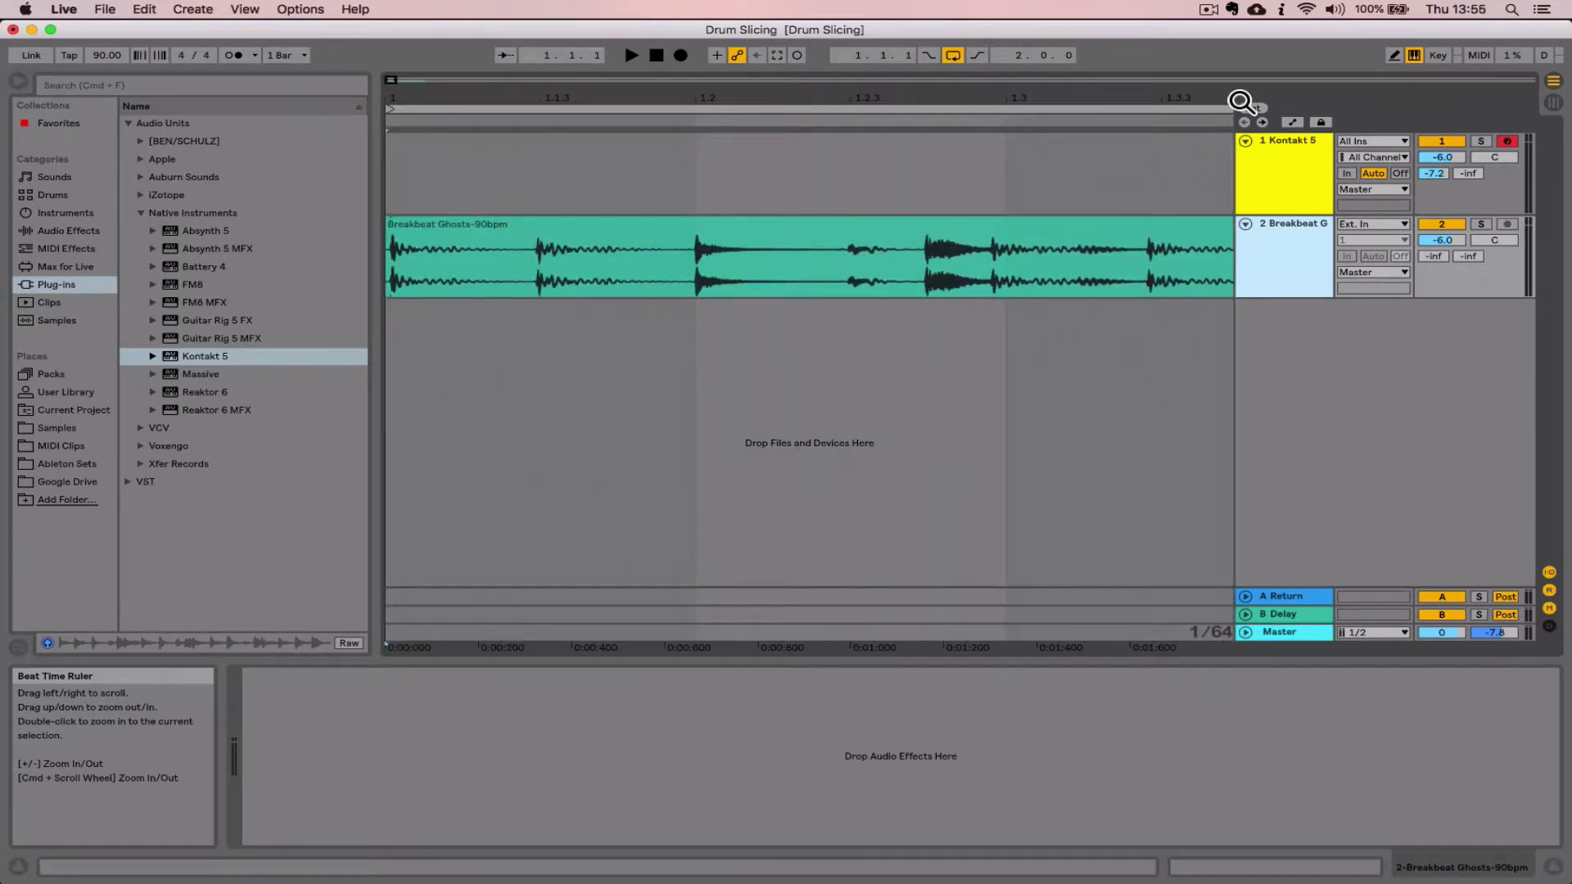
pyautogui.moveTo(398, 97); pyautogui.dragTo(397, 151)
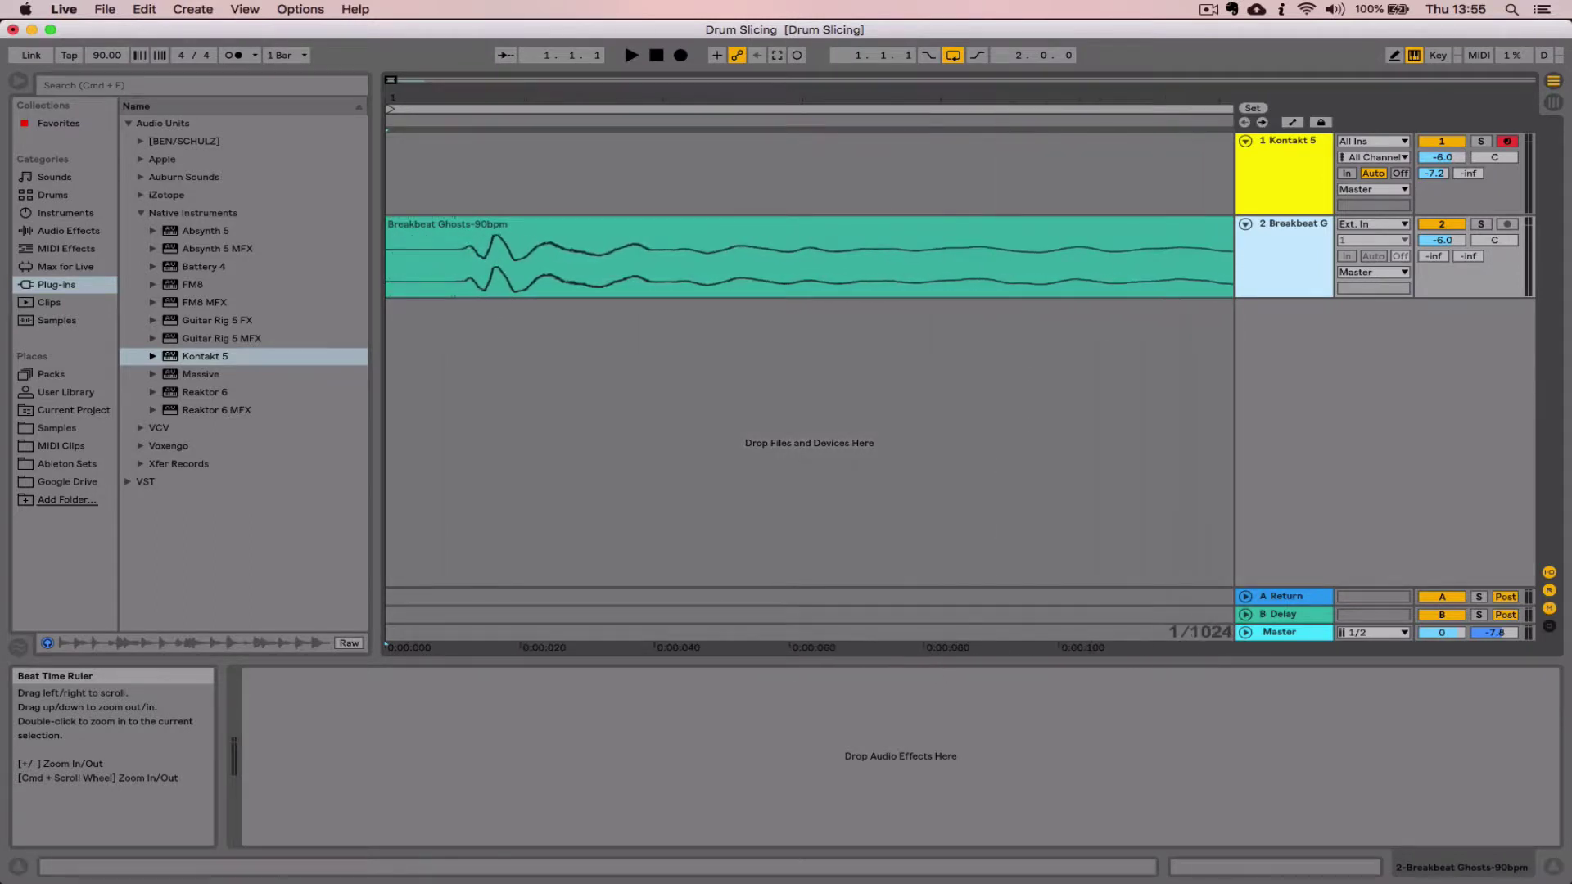
pyautogui.click(404, 234)
pyautogui.moveTo(492, 229); pyautogui.dragTo(412, 230)
pyautogui.click(511, 178)
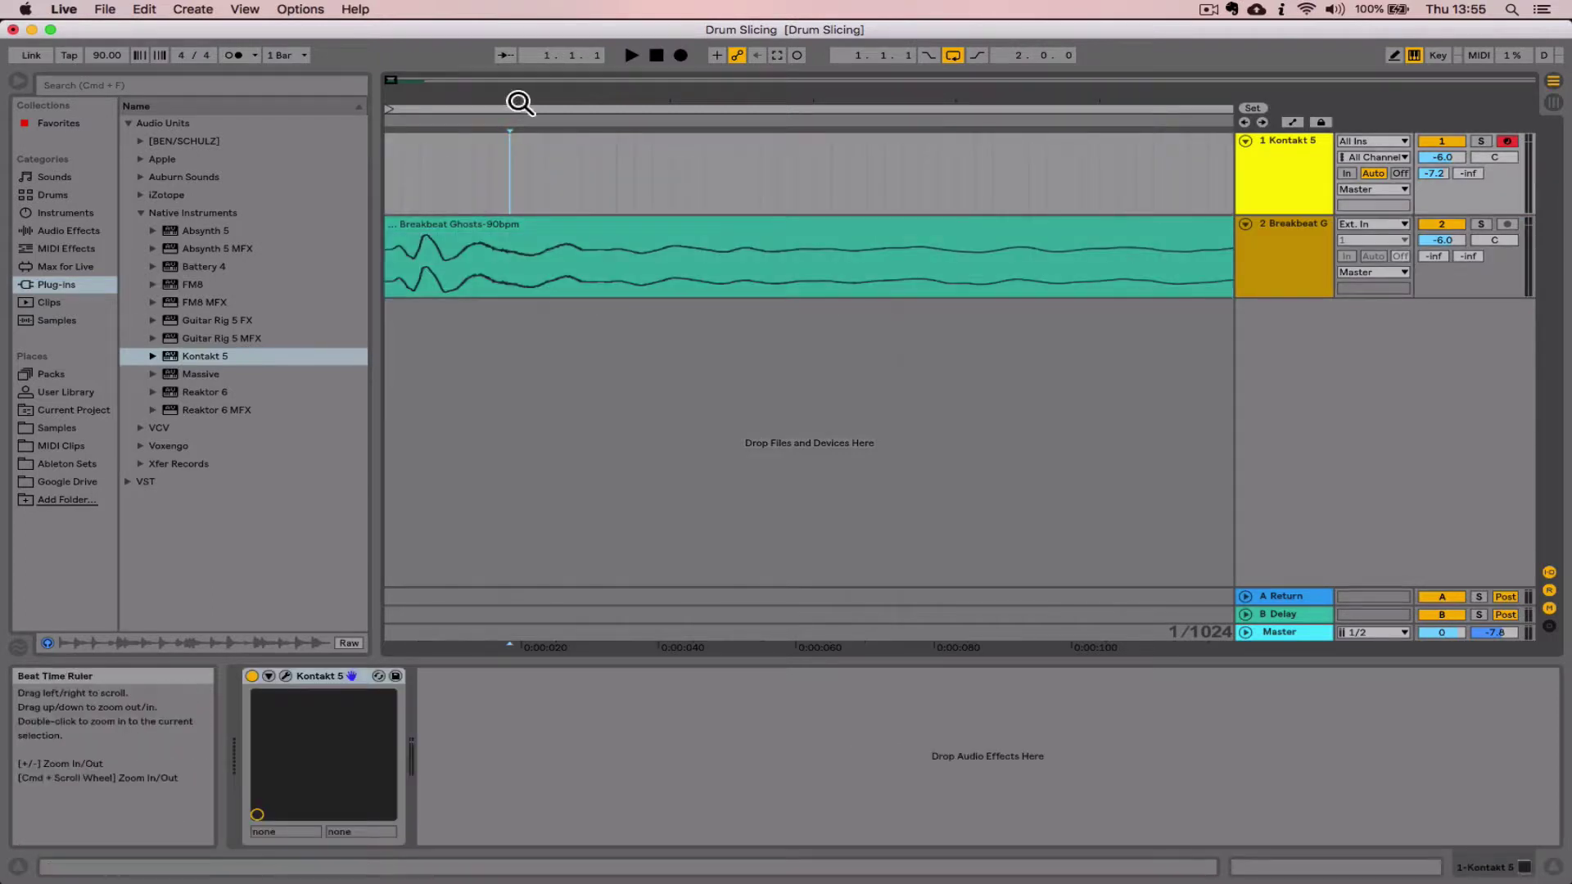
pyautogui.click(453, 217)
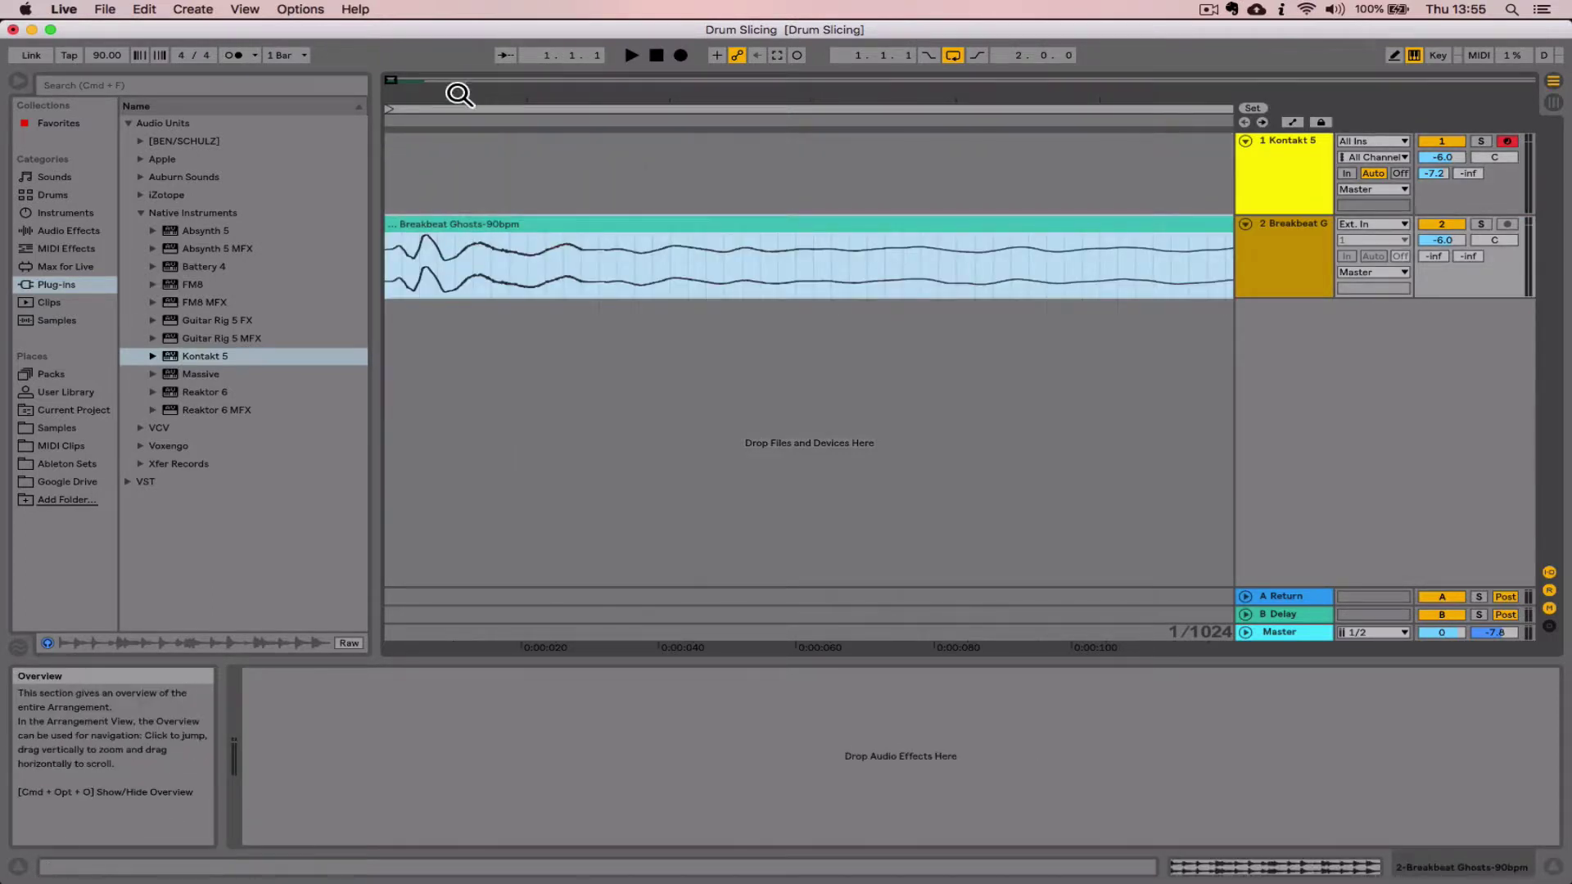
pyautogui.moveTo(456, 88); pyautogui.dragTo(415, 87)
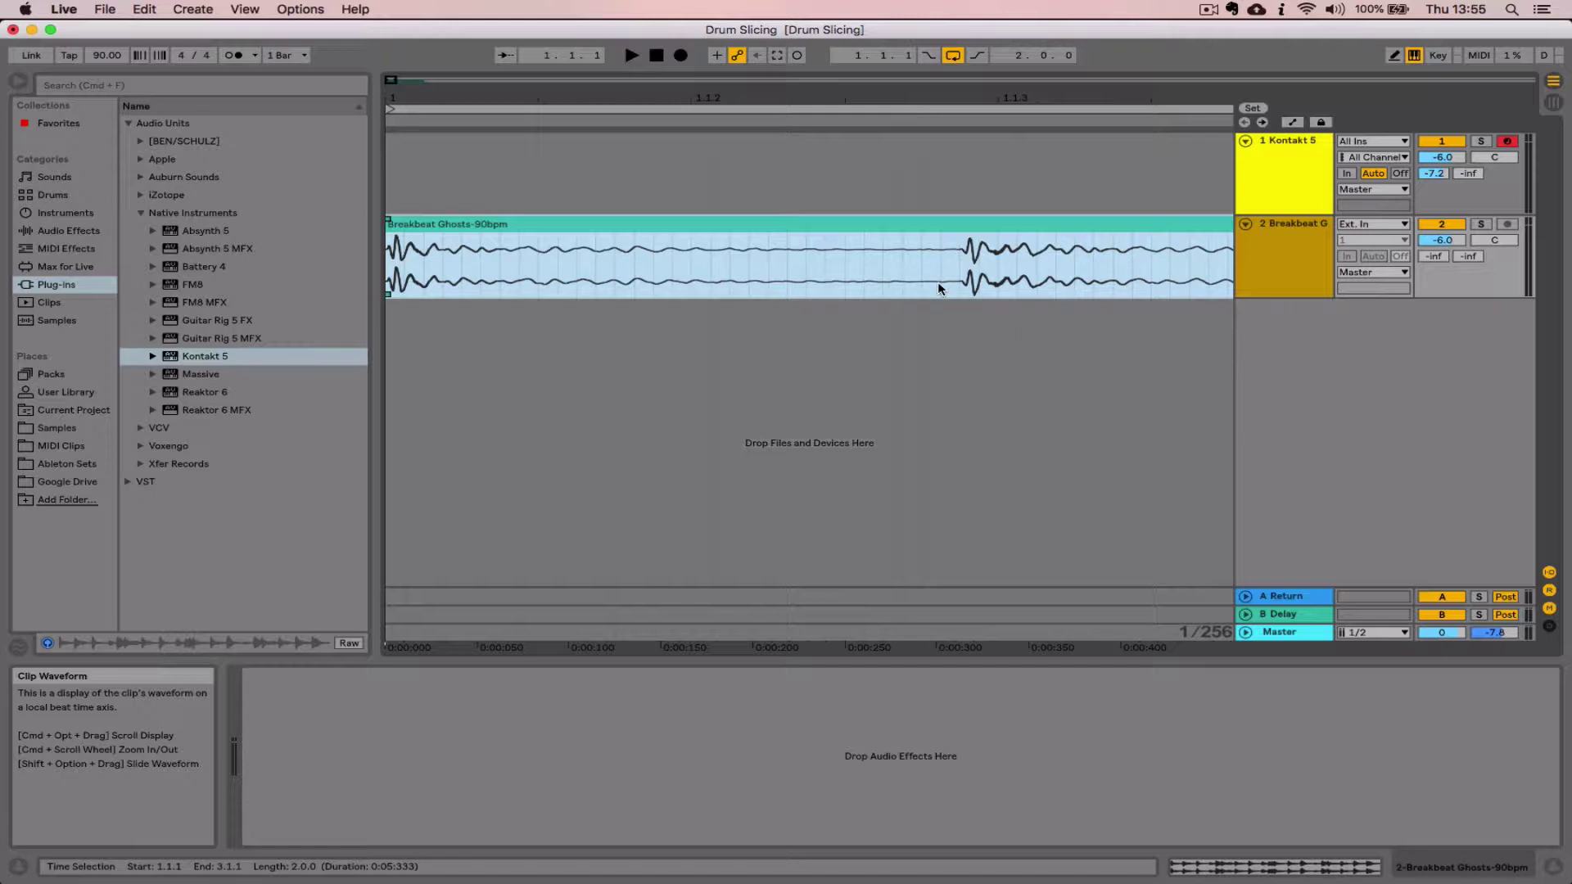
# Step: Audition the first hit and mark roughly where the second hit begins
pyautogui.moveTo(582, 98)
pyautogui.mouseDown()
pyautogui.moveTo(479, 85)
pyautogui.moveTo(449, 103)
pyautogui.moveTo(479, 100)
pyautogui.moveTo(436, 99)
pyautogui.mouseUp()
pyautogui.moveTo(385, 277); pyautogui.dragTo(824, 308)
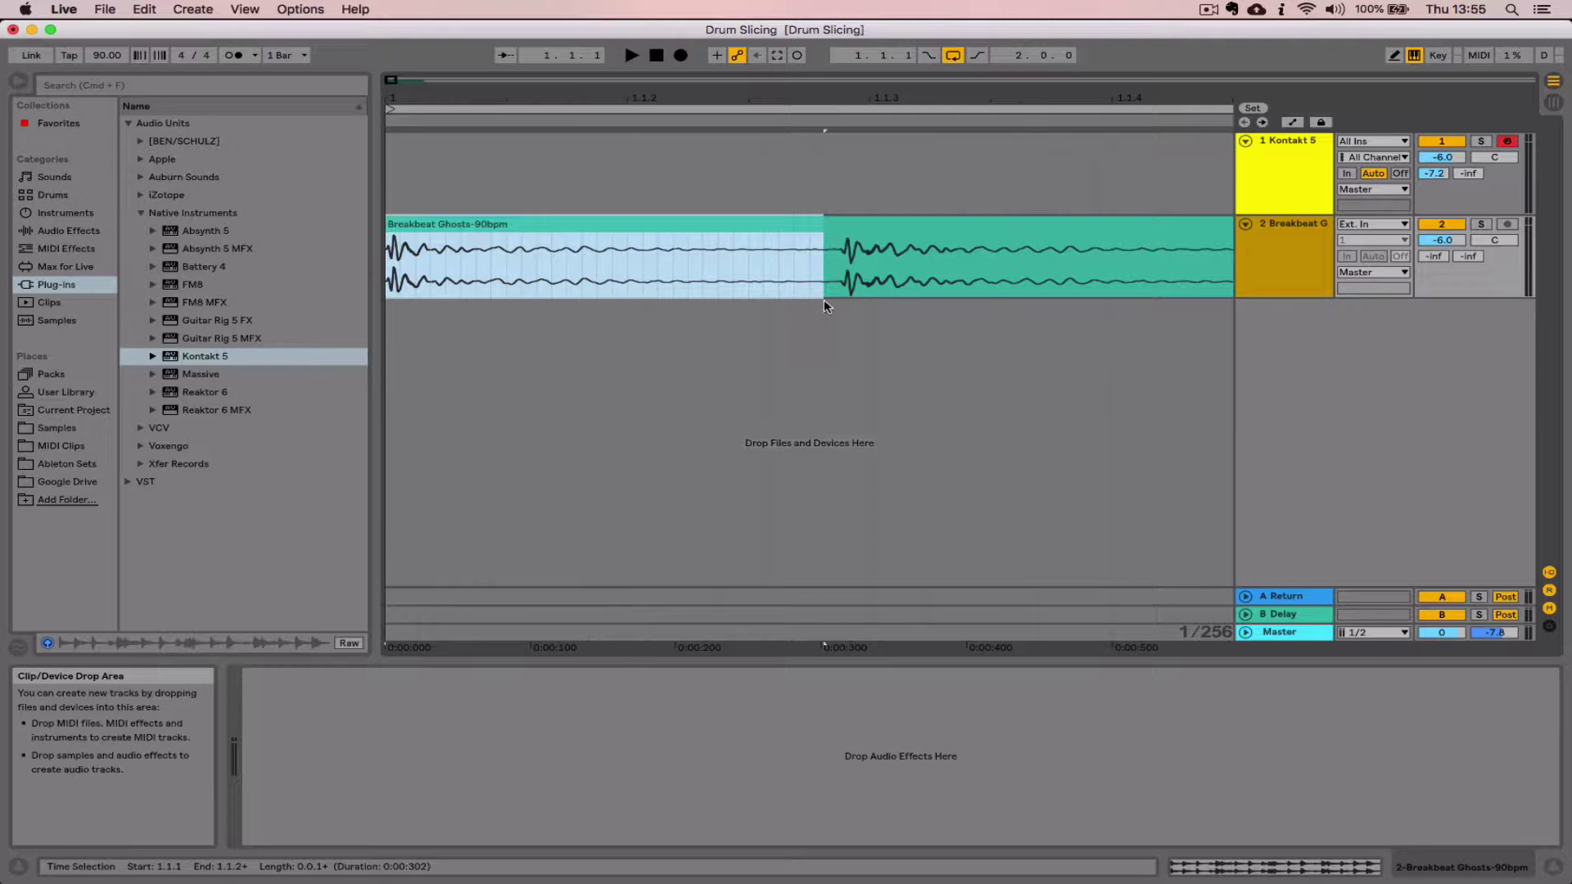
pyautogui.press('space')
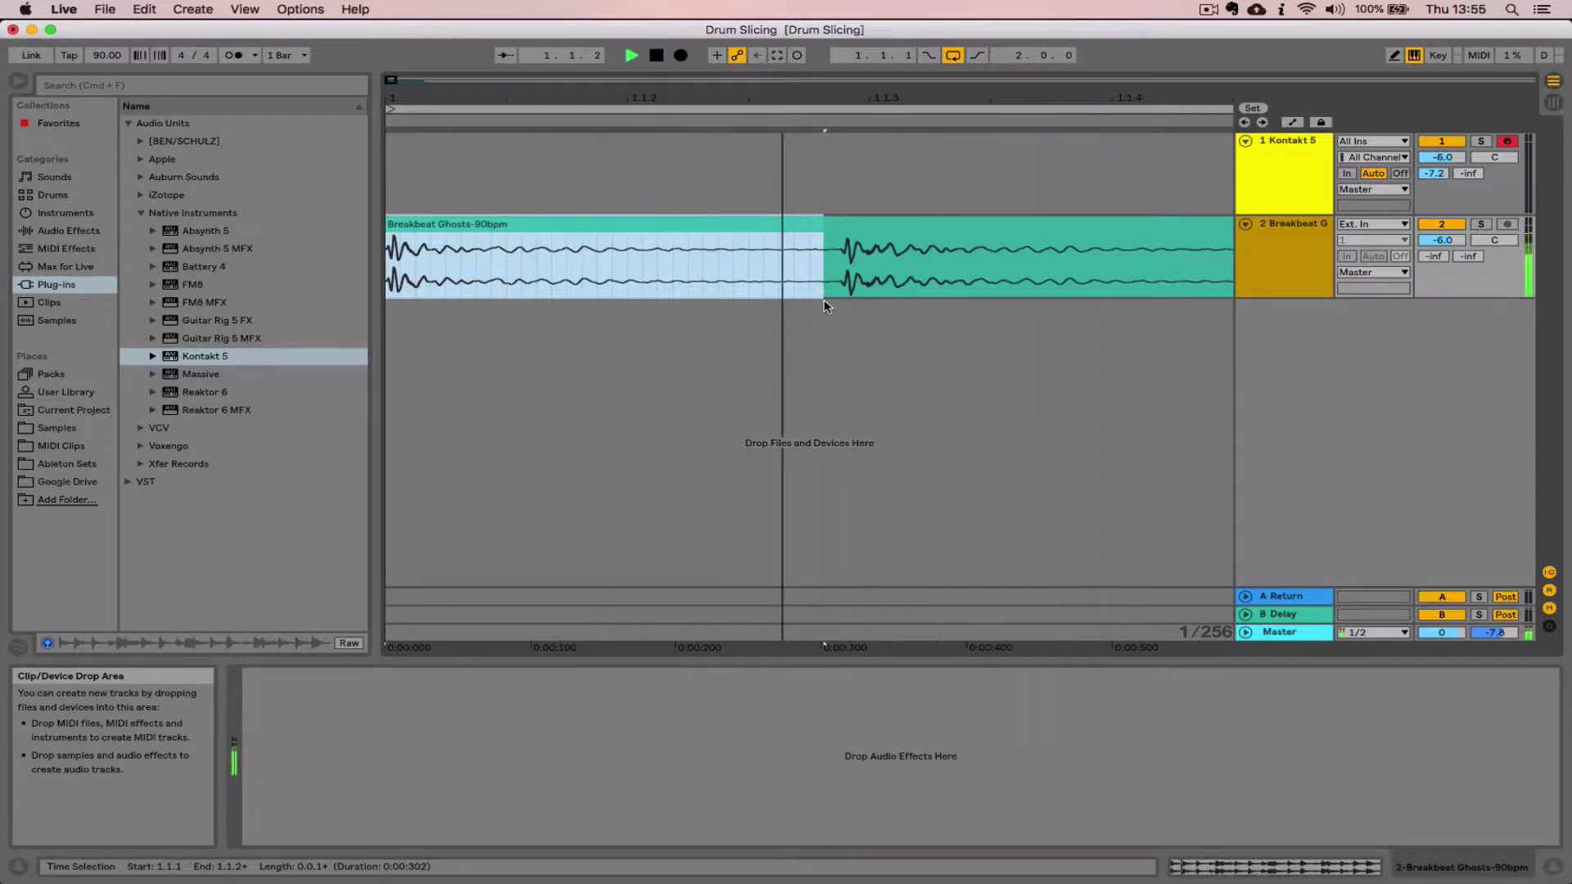
pyautogui.press('space')
pyautogui.click(534, 278)
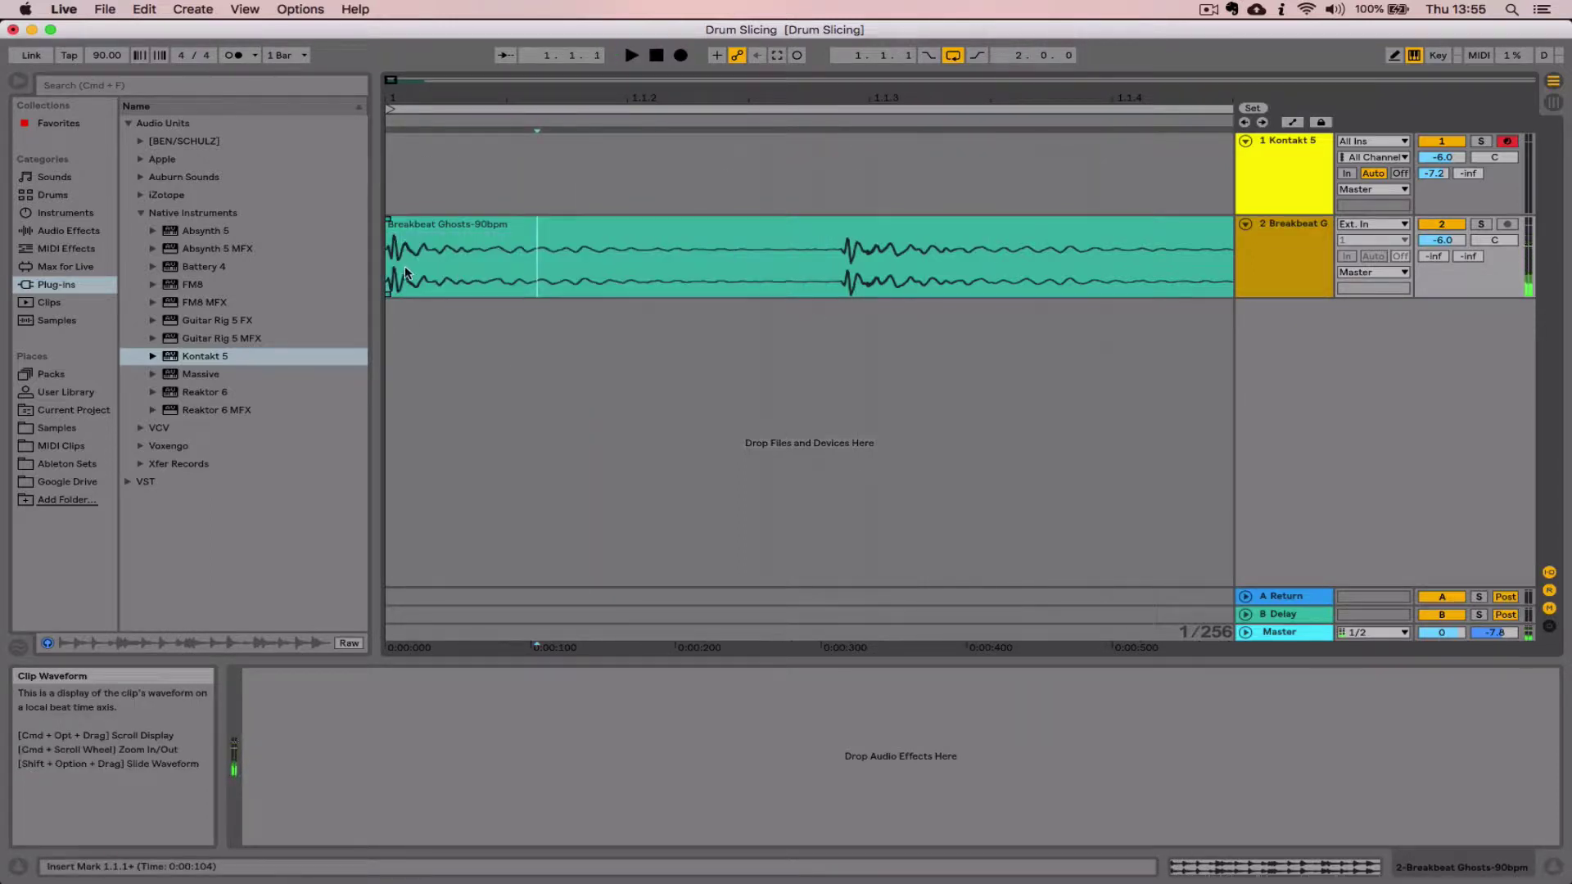
pyautogui.click(830, 264)
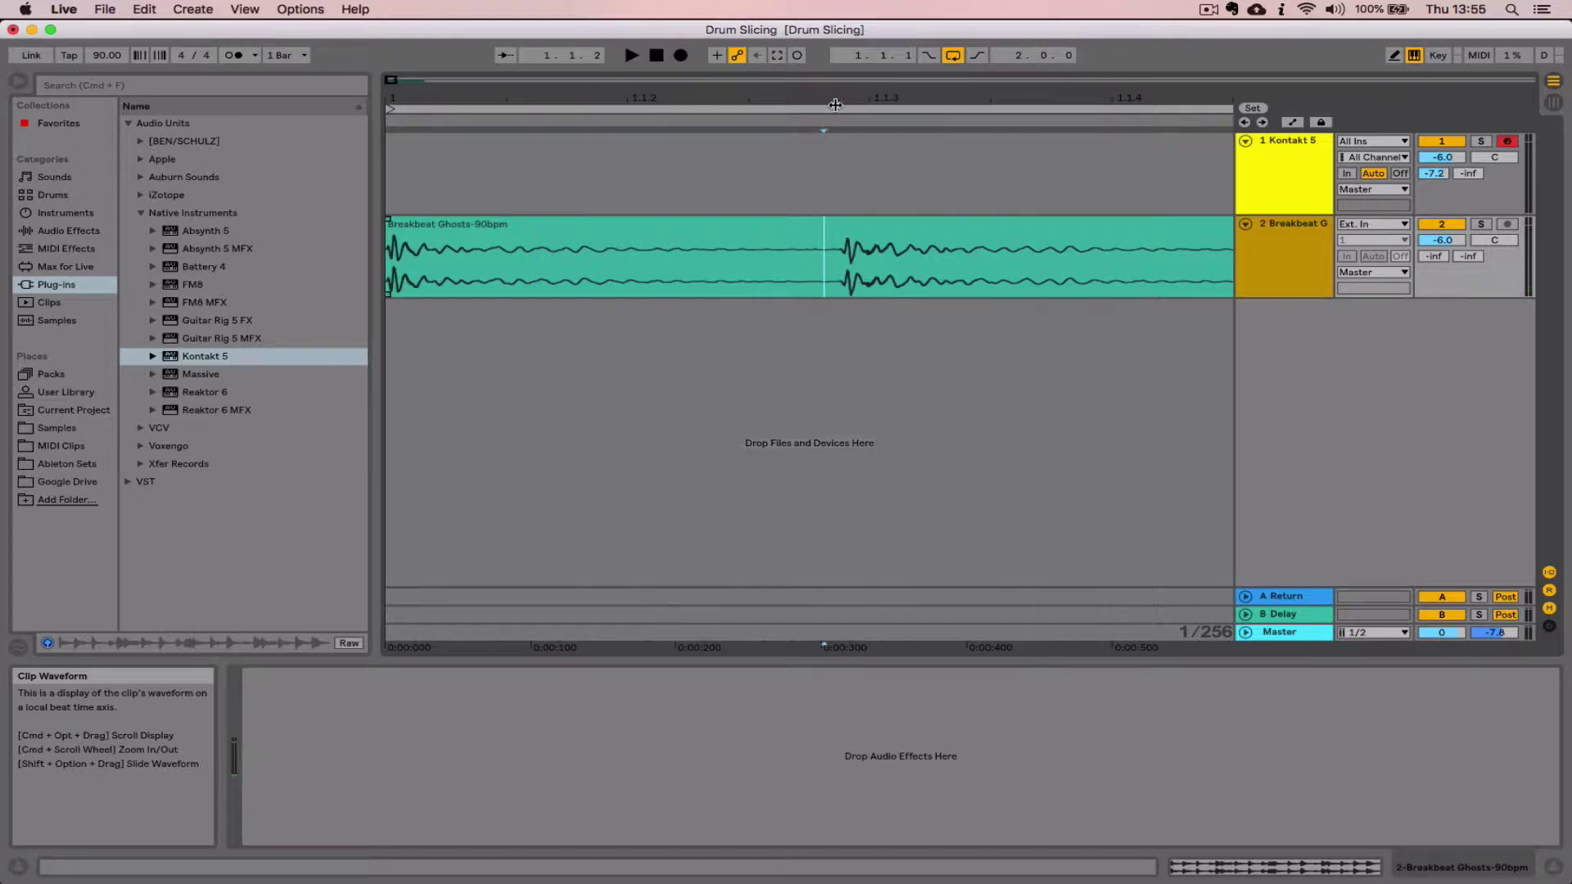
# Step: Split the breakbeat clip exactly at the second hit's transient, isolating the first kick slice
pyautogui.moveTo(843, 102); pyautogui.dragTo(843, 188)
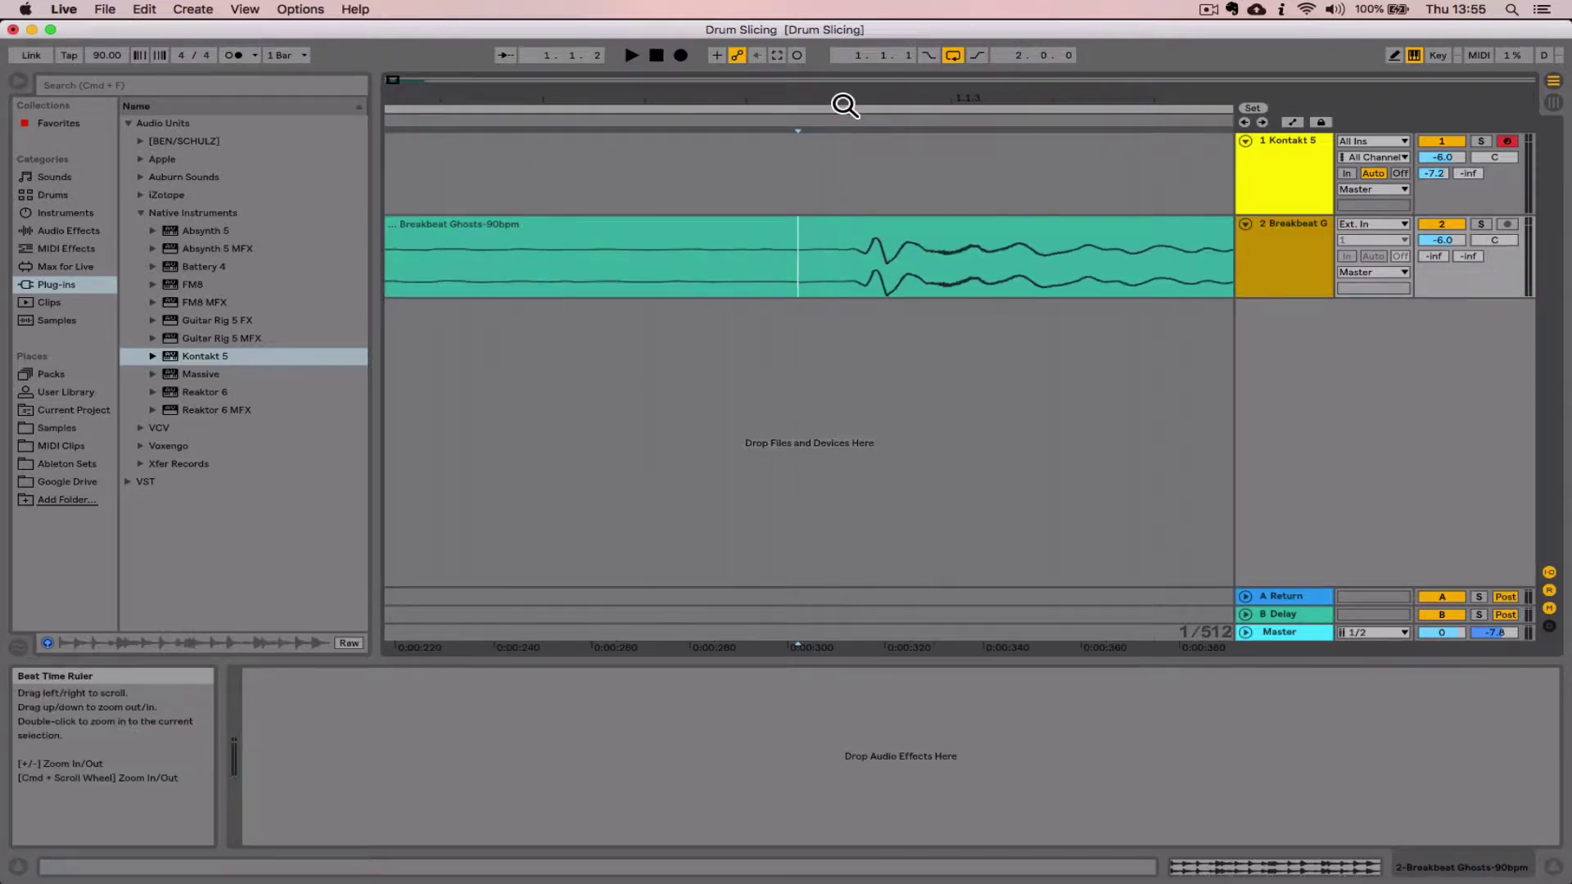
pyautogui.click(848, 271)
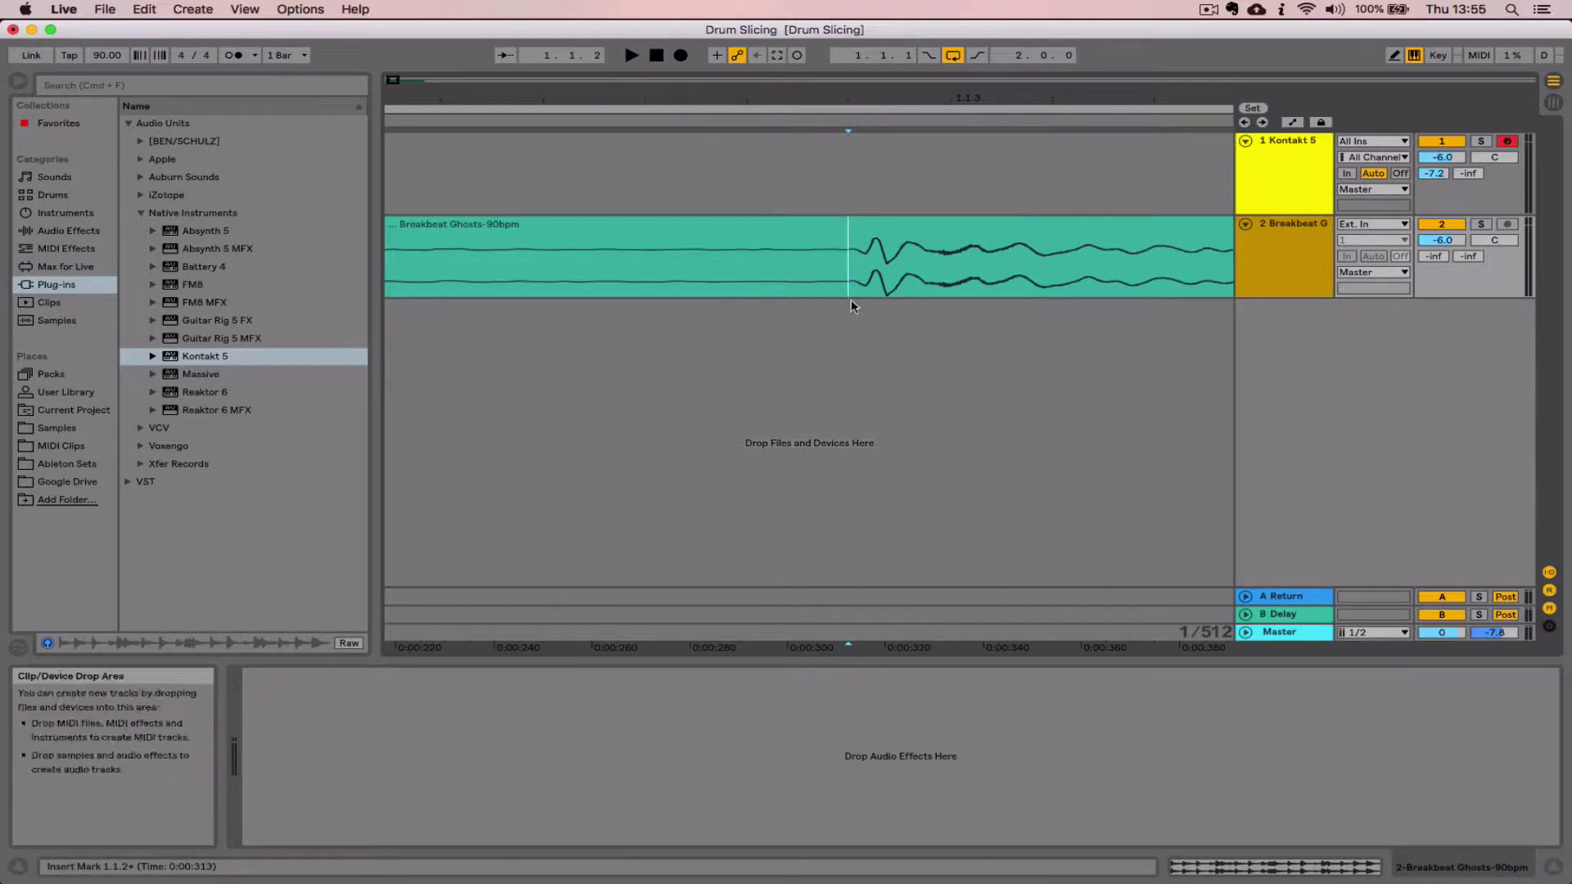
pyautogui.press('super+e')
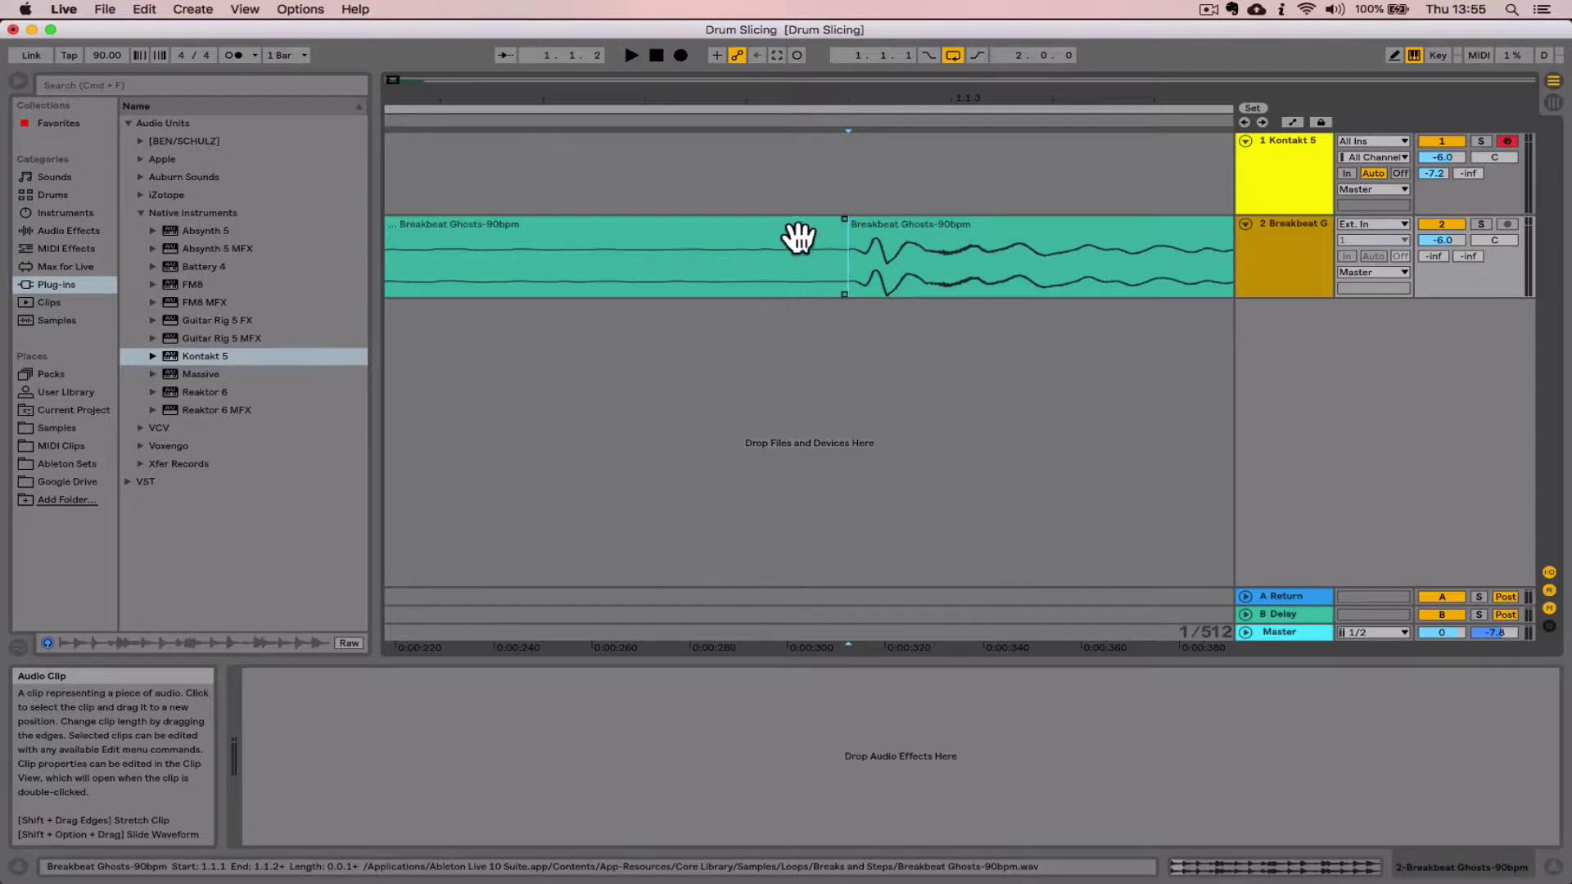
pyautogui.moveTo(802, 99); pyautogui.dragTo(803, 80)
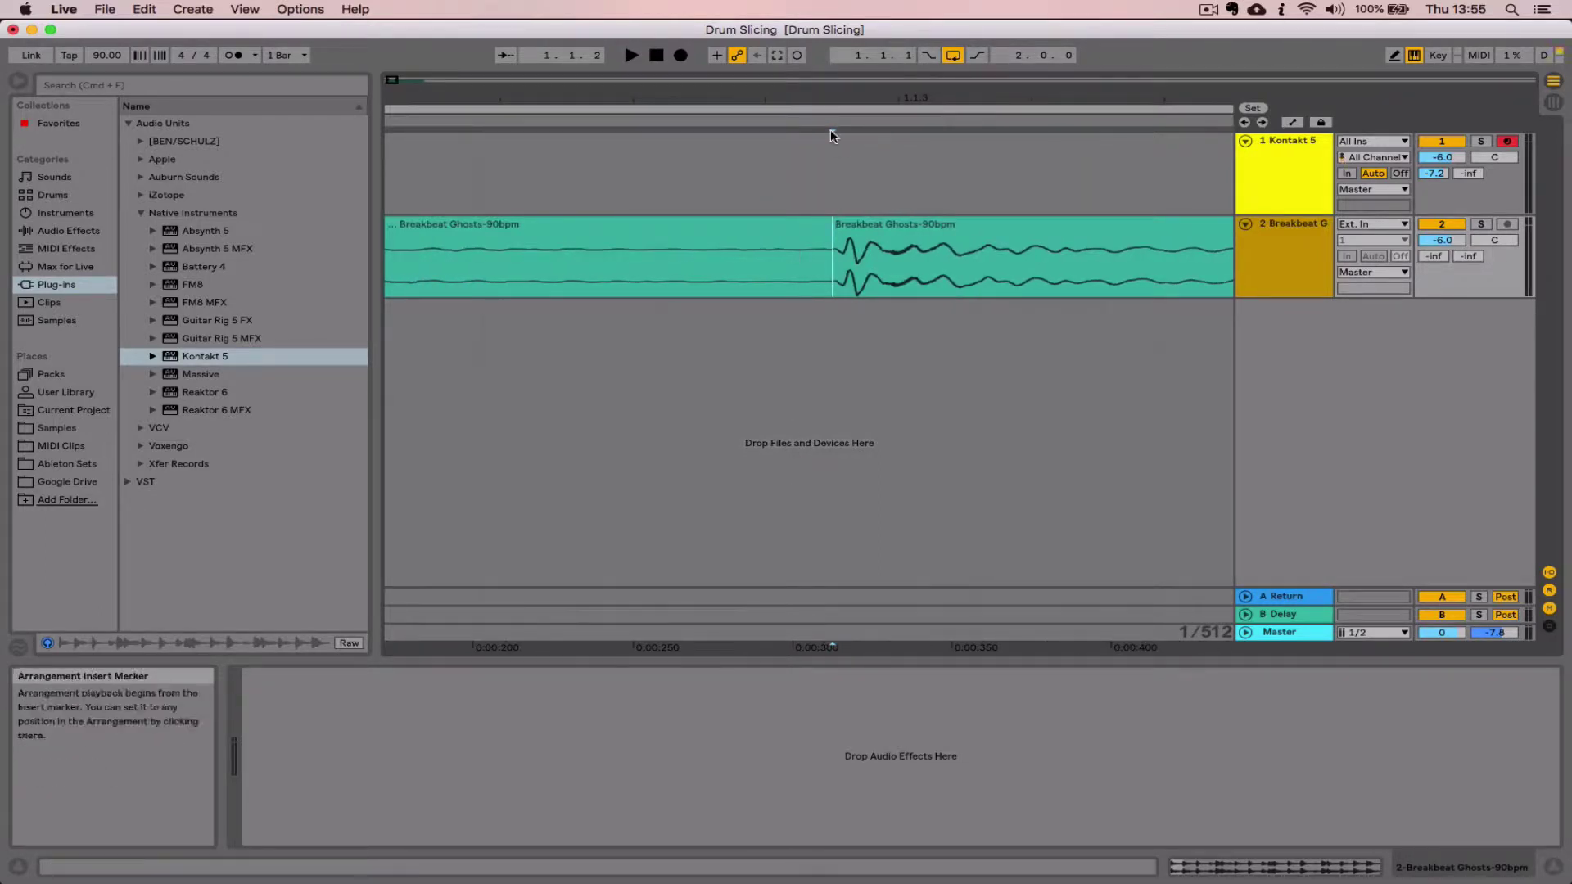
pyautogui.click(719, 235)
pyautogui.moveTo(695, 99)
pyautogui.mouseDown()
pyautogui.moveTo(936, 111)
pyautogui.moveTo(877, 105)
pyautogui.mouseUp()
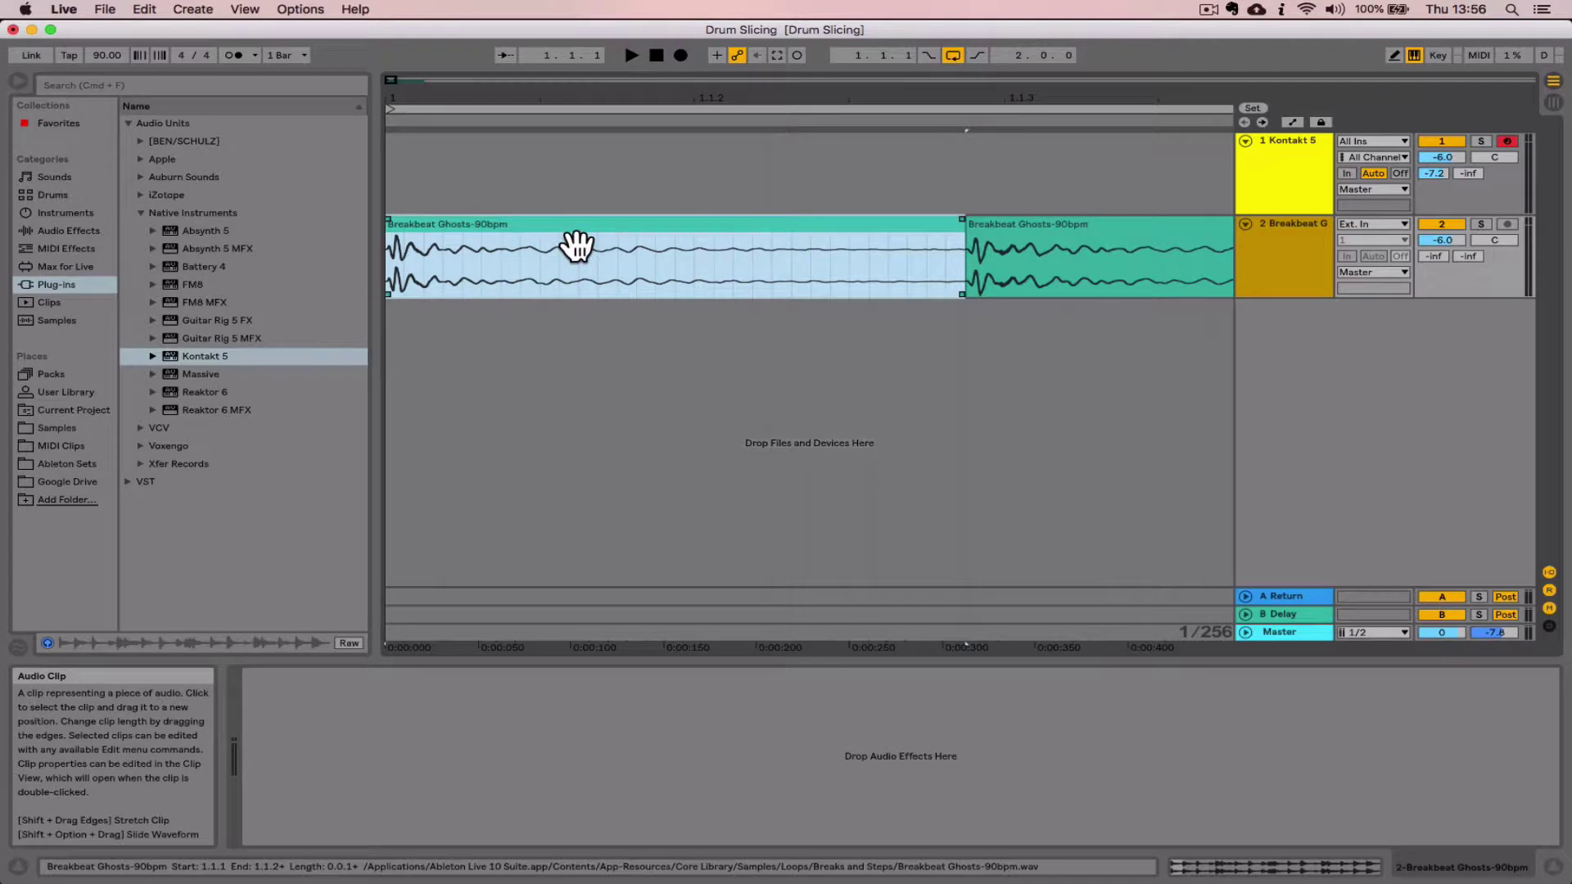
# Step: Rename the first slice to '1 Kick'
pyautogui.press('super+r')
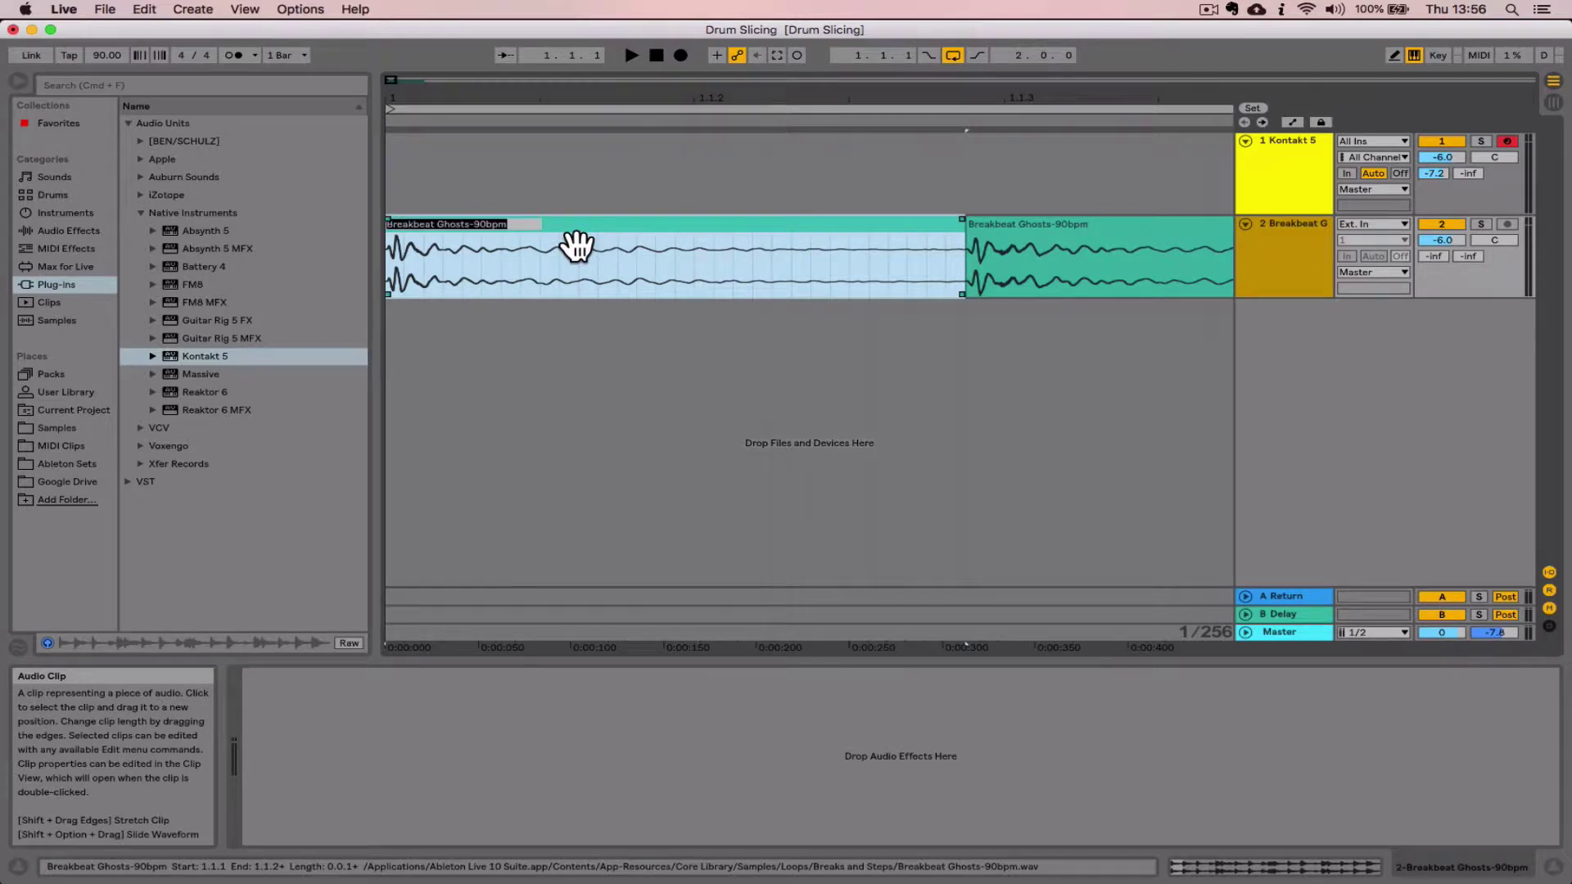
pyautogui.press('BackSpace')
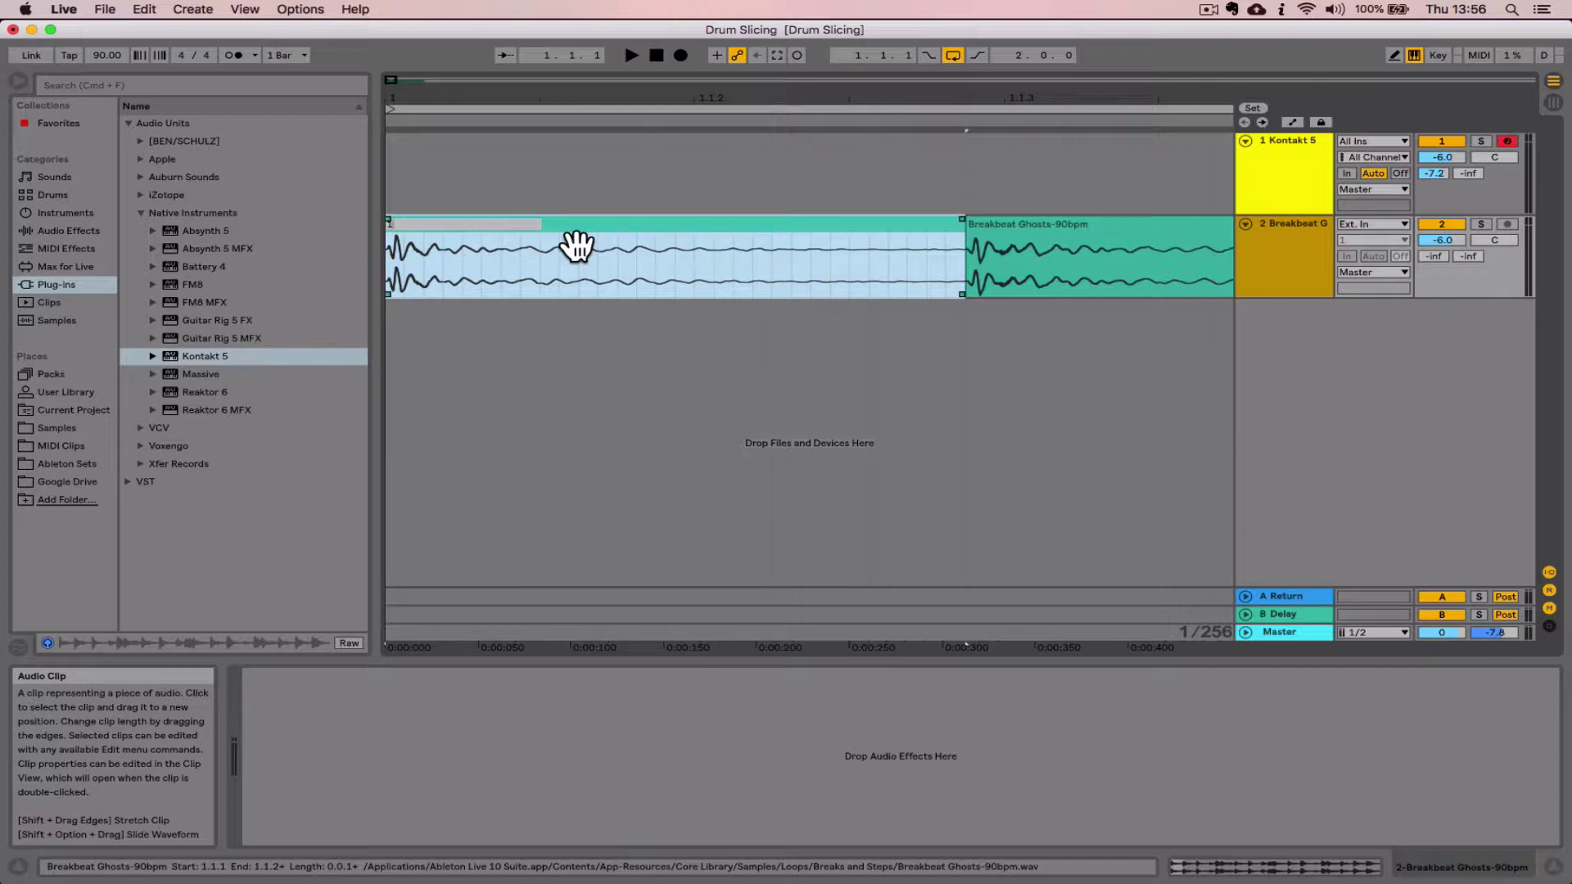
pyautogui.write('1 Kick')
pyautogui.press('Return')
# Step: Cut the next hit off the remaining breakbeat clip and name it '2 Kick'
pyautogui.click(1015, 248)
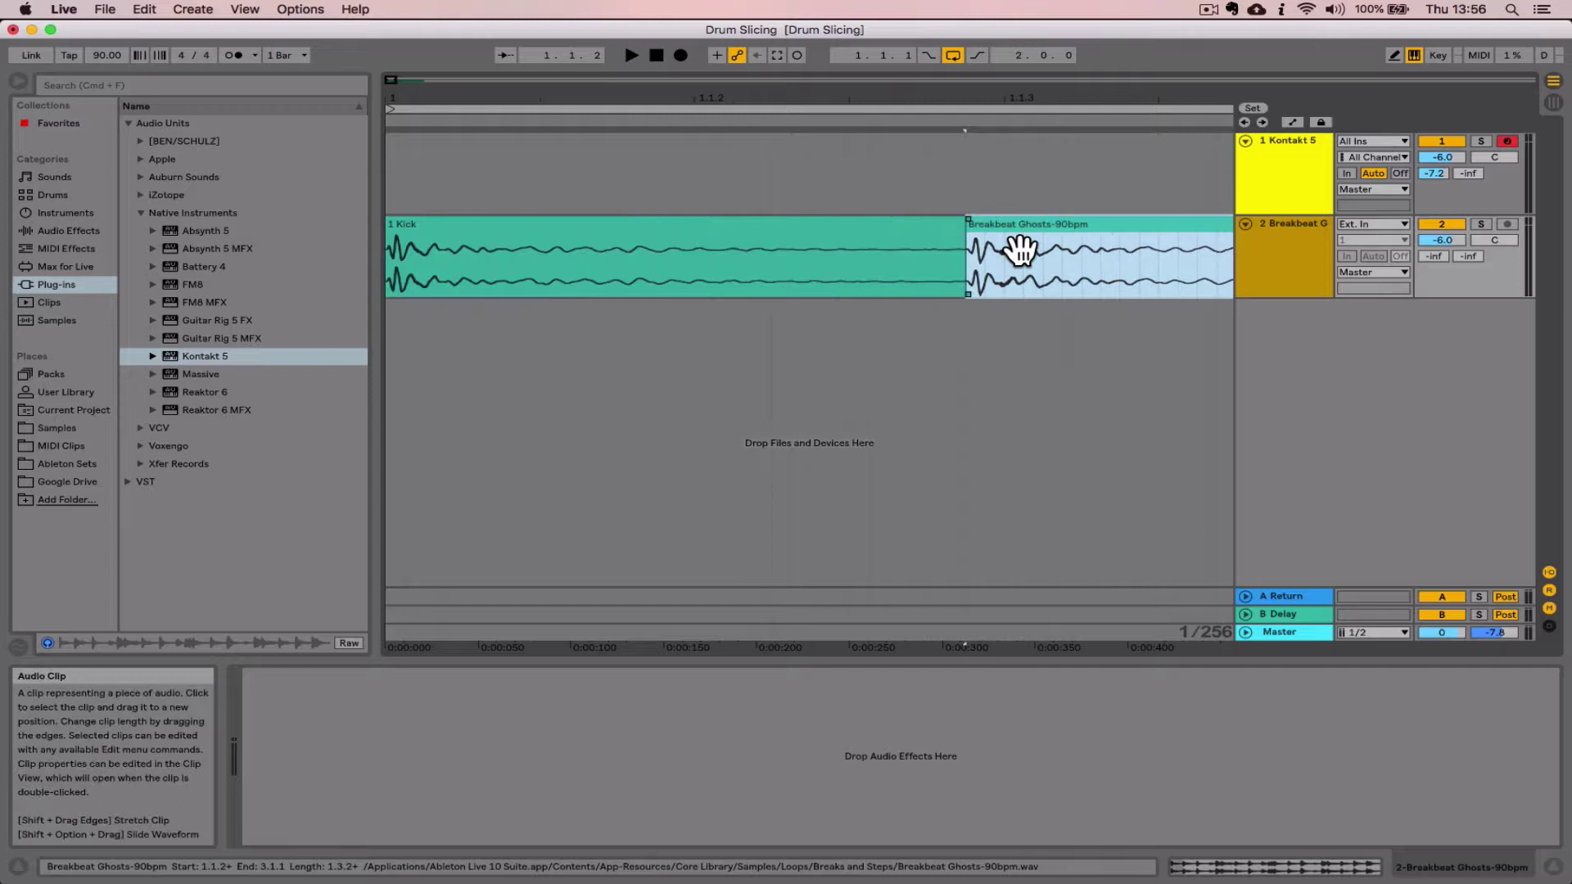
pyautogui.moveTo(996, 98); pyautogui.dragTo(502, 97)
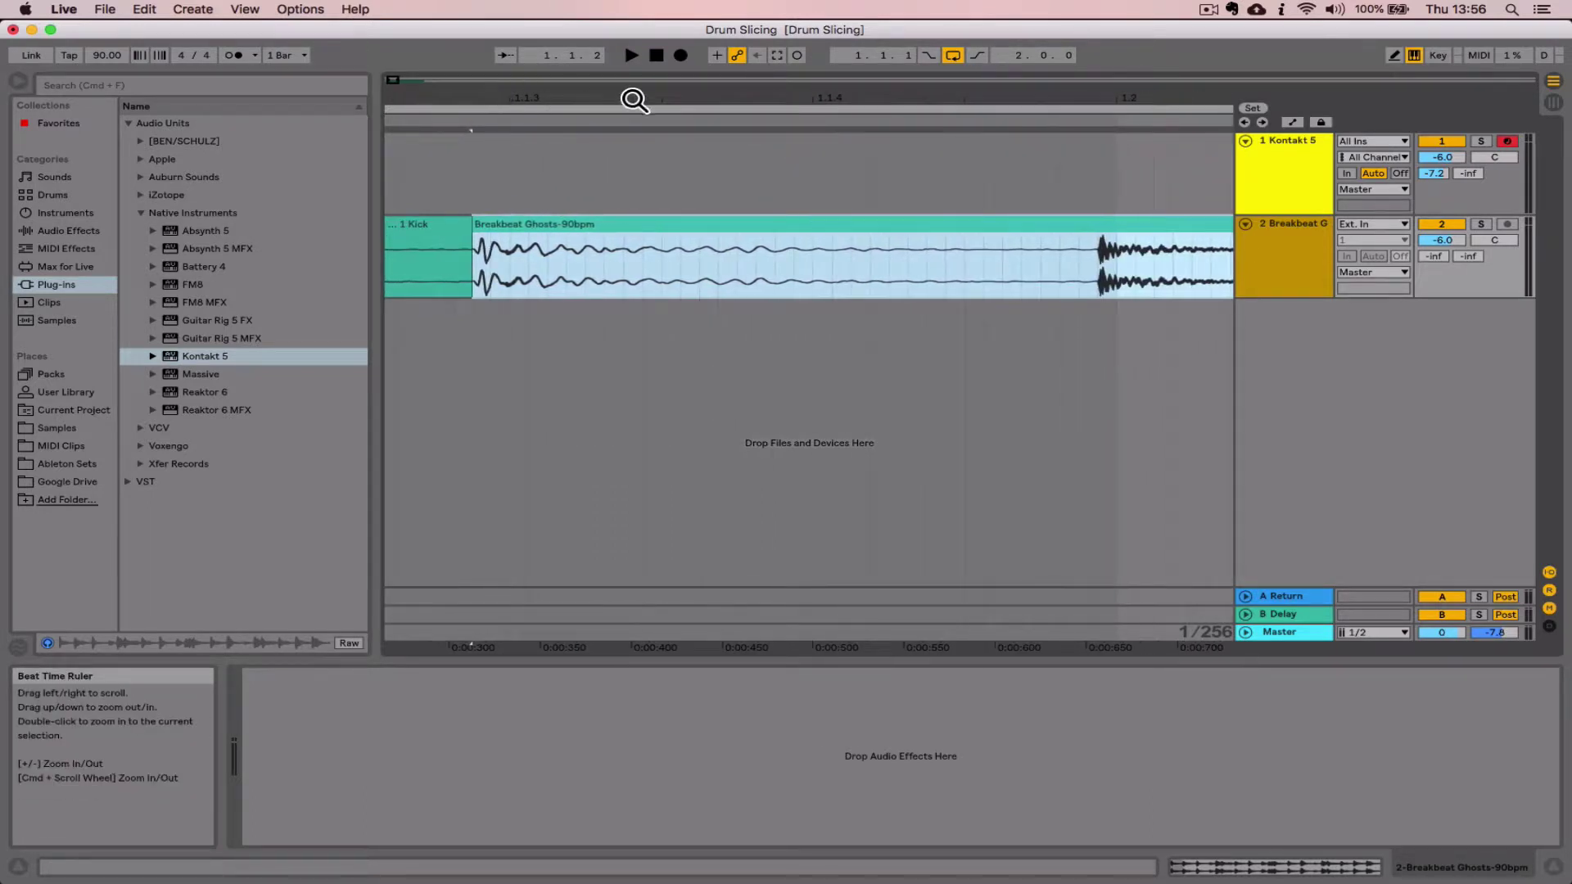
pyautogui.moveTo(1088, 98); pyautogui.dragTo(929, 95)
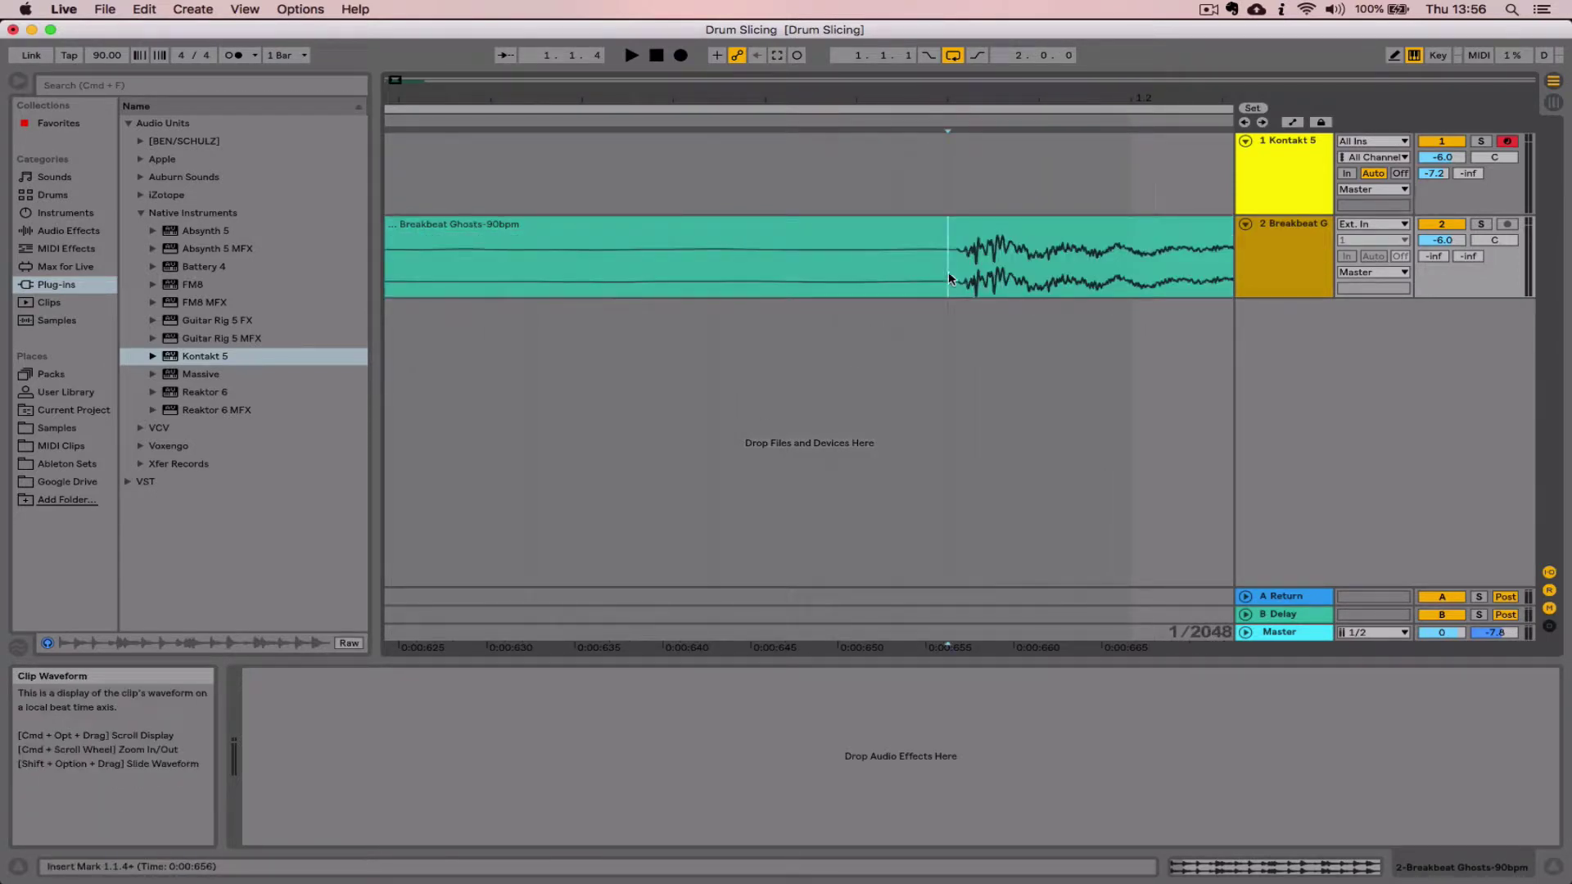
pyautogui.press('cmd+e')
pyautogui.click(859, 228)
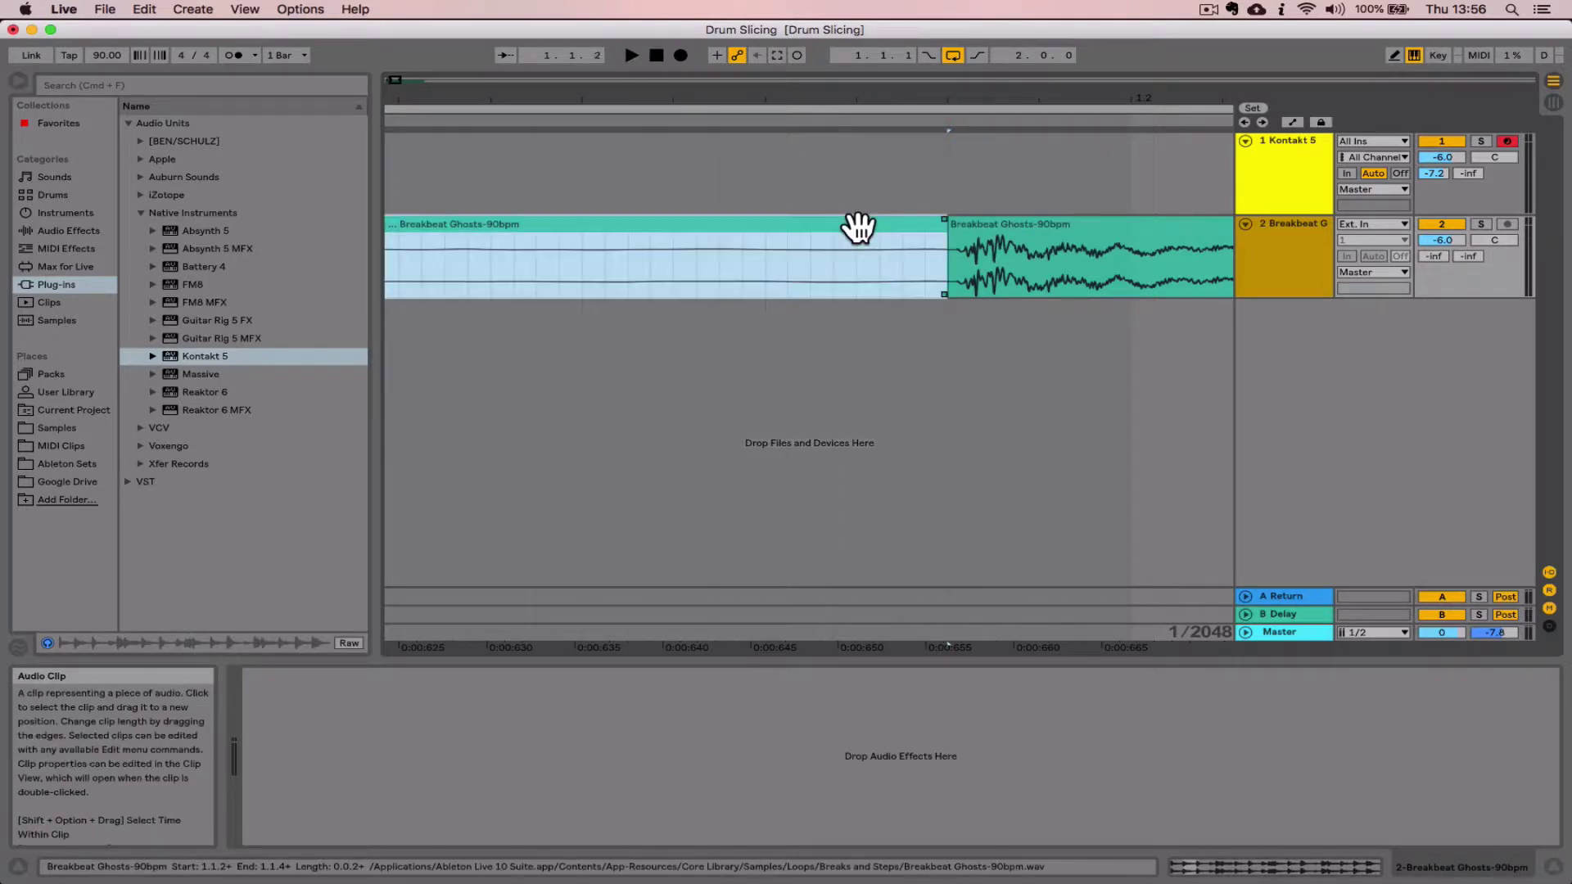
pyautogui.moveTo(847, 647); pyautogui.dragTo(969, 632)
pyautogui.press('cmd+r')
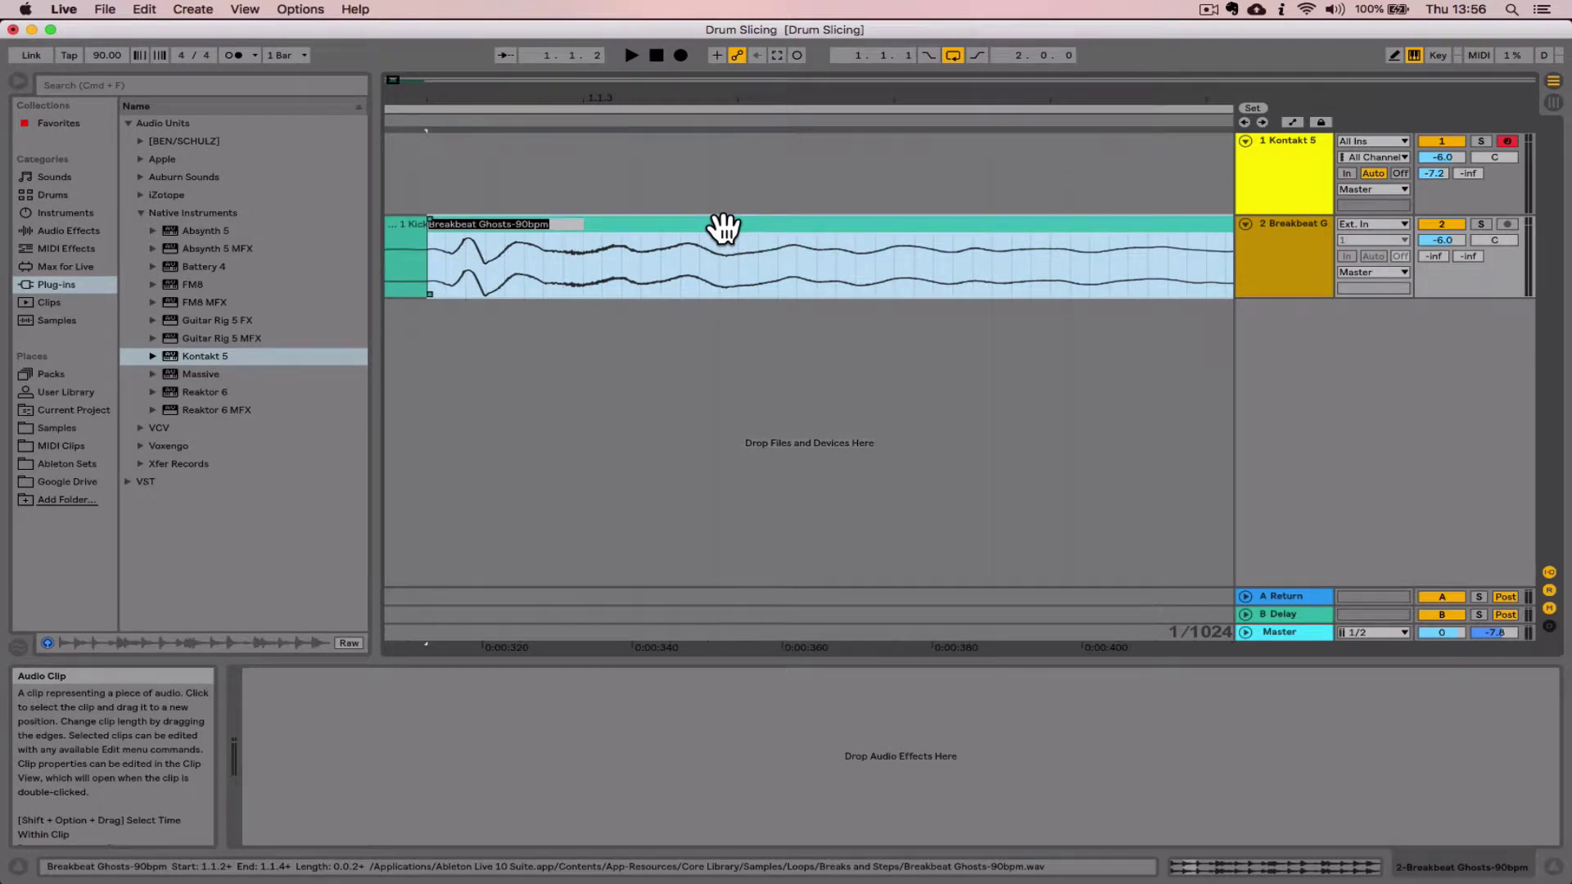
pyautogui.write('2')
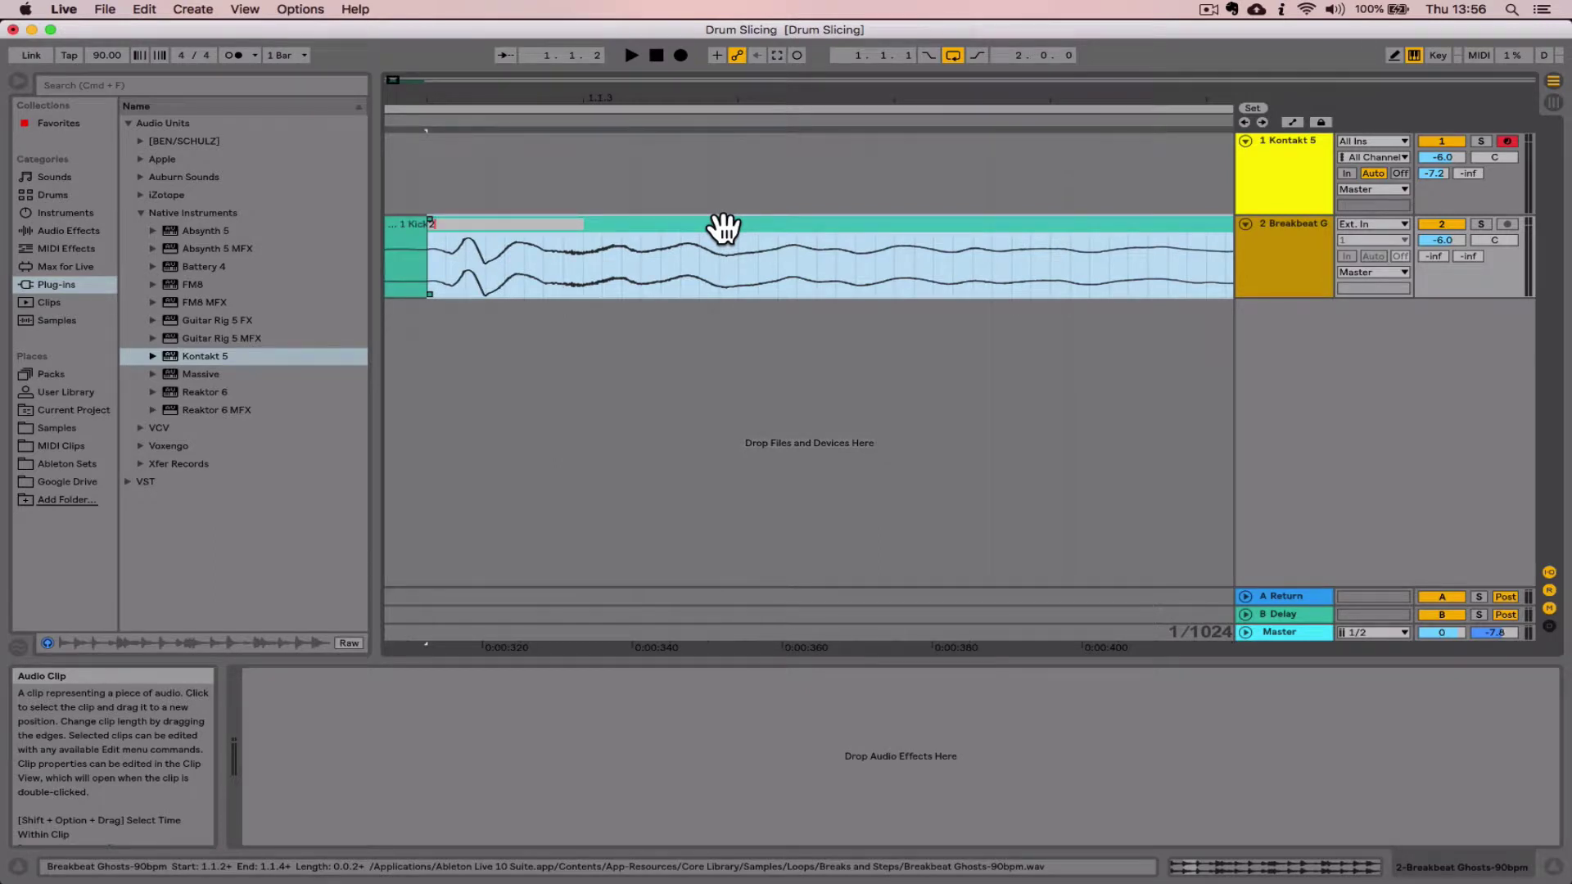
pyautogui.write(' Kick')
pyautogui.press('Return')
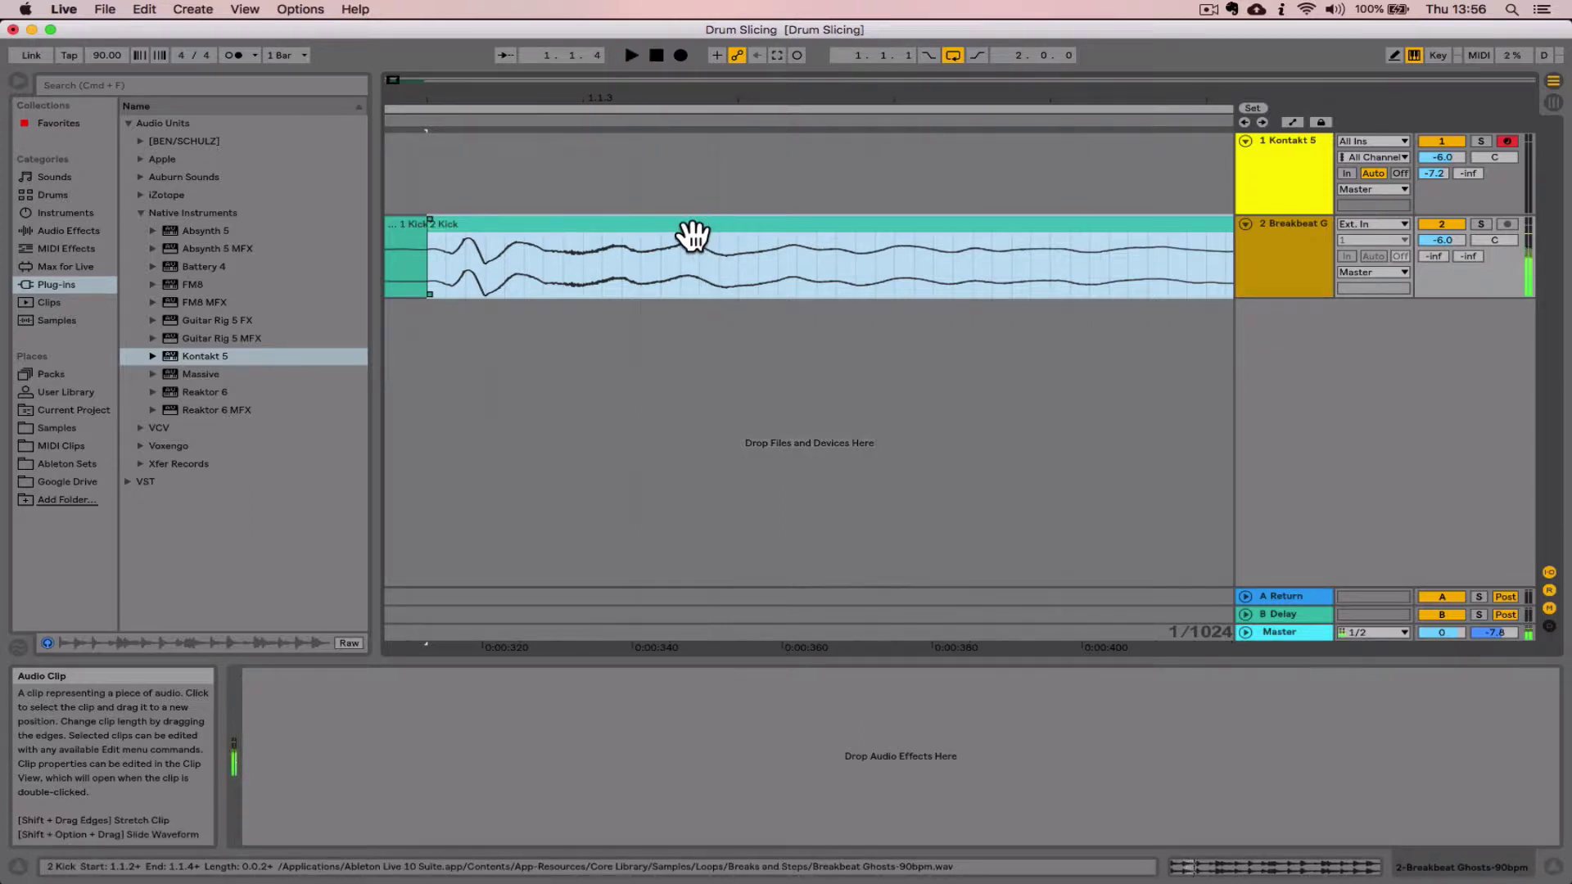
pyautogui.moveTo(824, 95); pyautogui.dragTo(484, 95)
# Step: Cut the breakbeat clip right before the third hit to create a third slice
pyautogui.moveTo(934, 96); pyautogui.dragTo(543, 95)
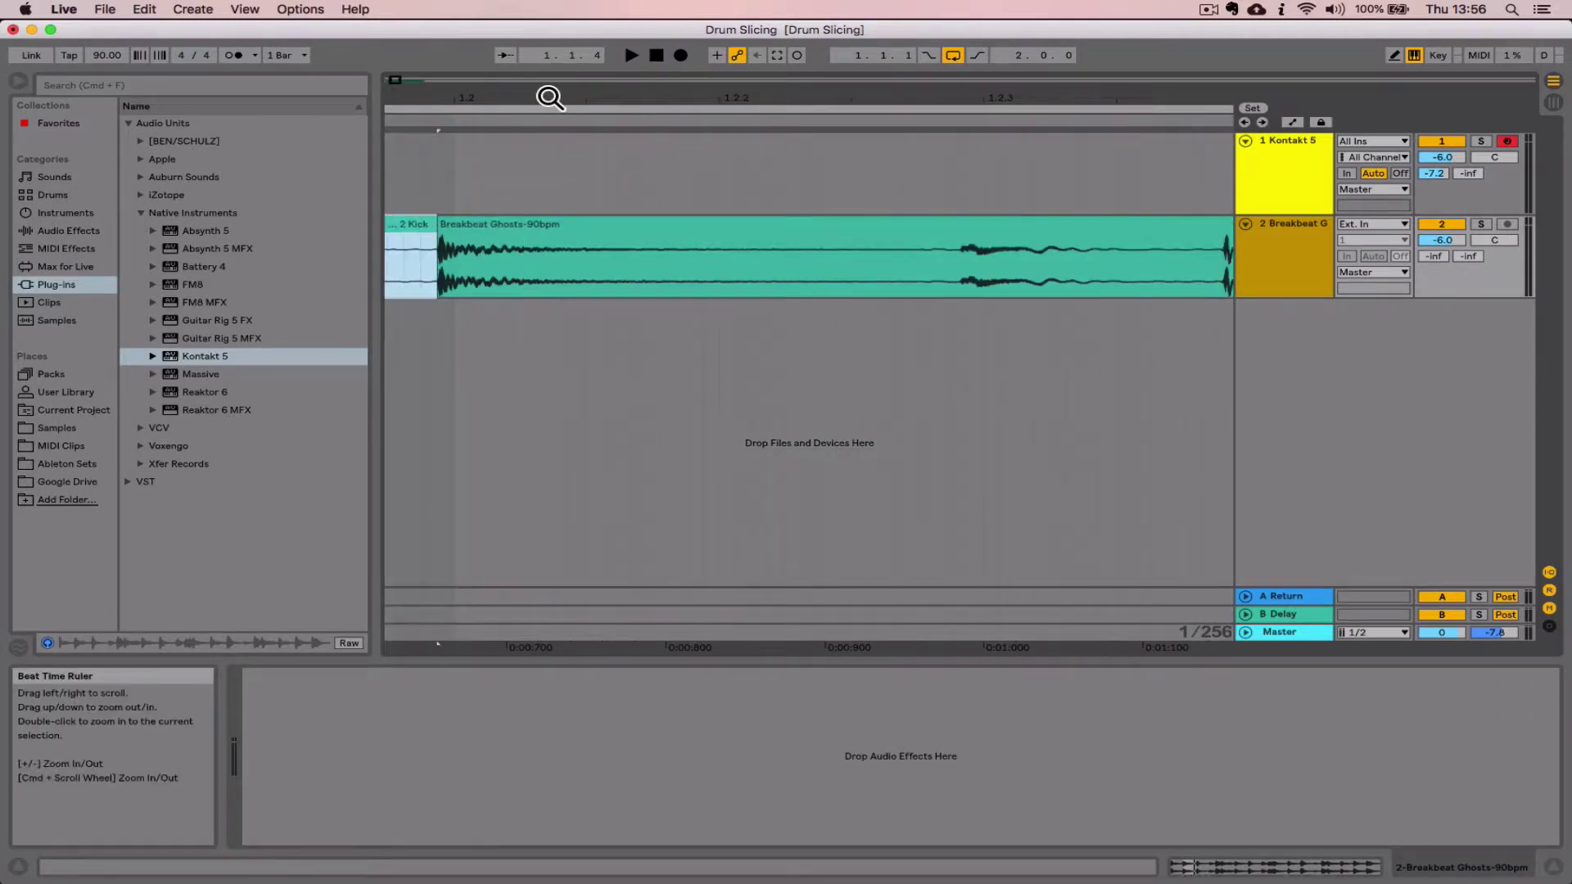
pyautogui.moveTo(958, 95)
pyautogui.mouseDown()
pyautogui.moveTo(888, 100)
pyautogui.moveTo(885, 123)
pyautogui.moveTo(914, 101)
pyautogui.mouseUp()
pyautogui.click(895, 253)
pyautogui.click(896, 263)
pyautogui.click(875, 270)
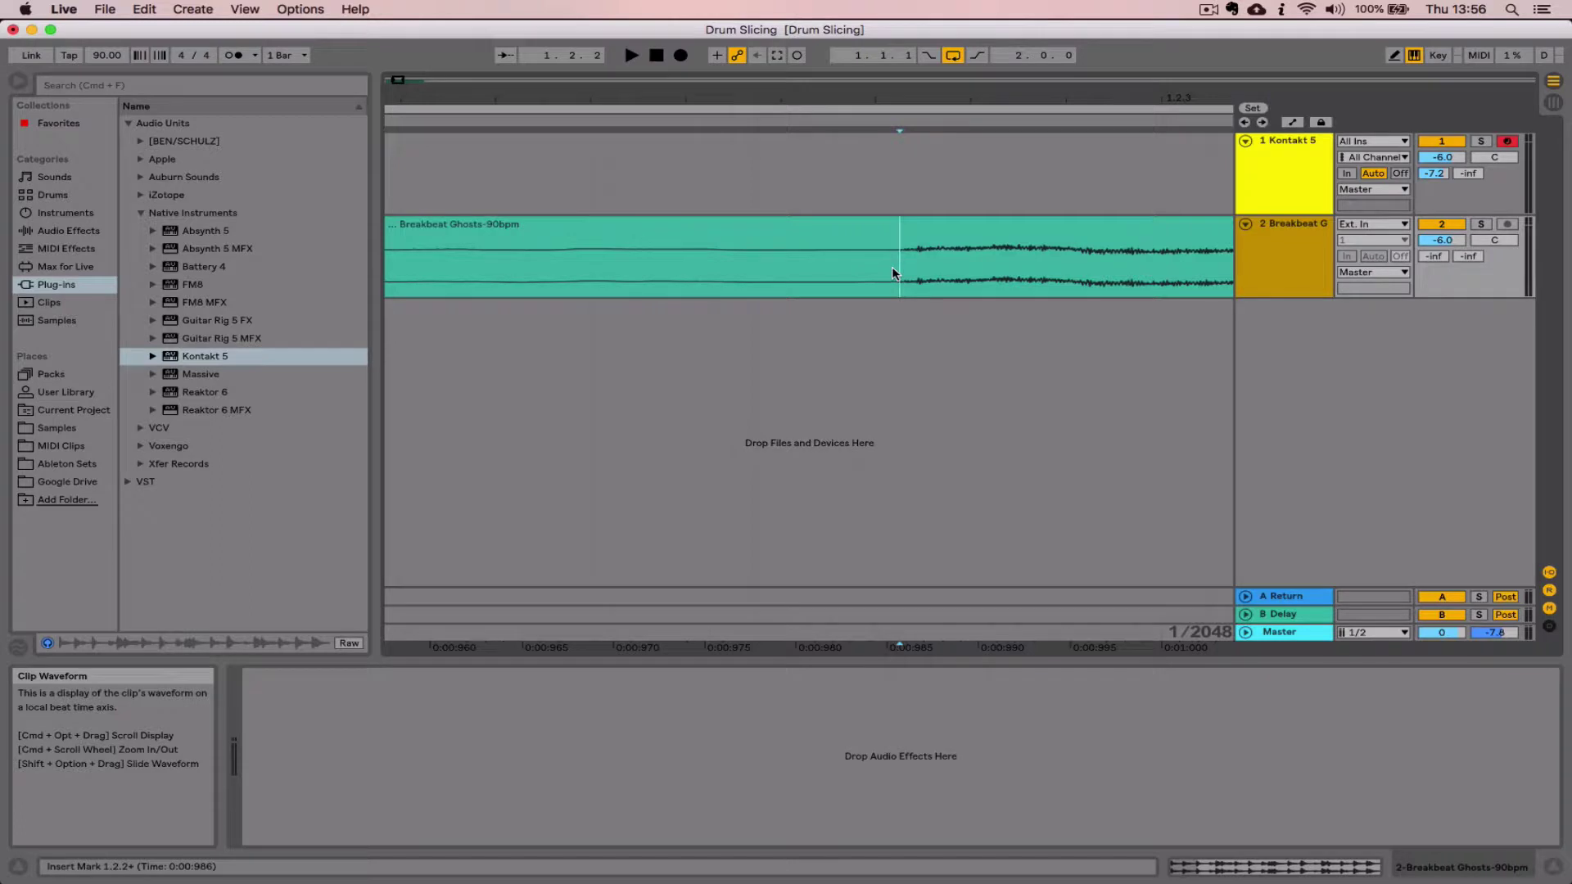
pyautogui.press('super+e')
# Step: Audition the new third slice and name it '3 Snare'
pyautogui.click(847, 229)
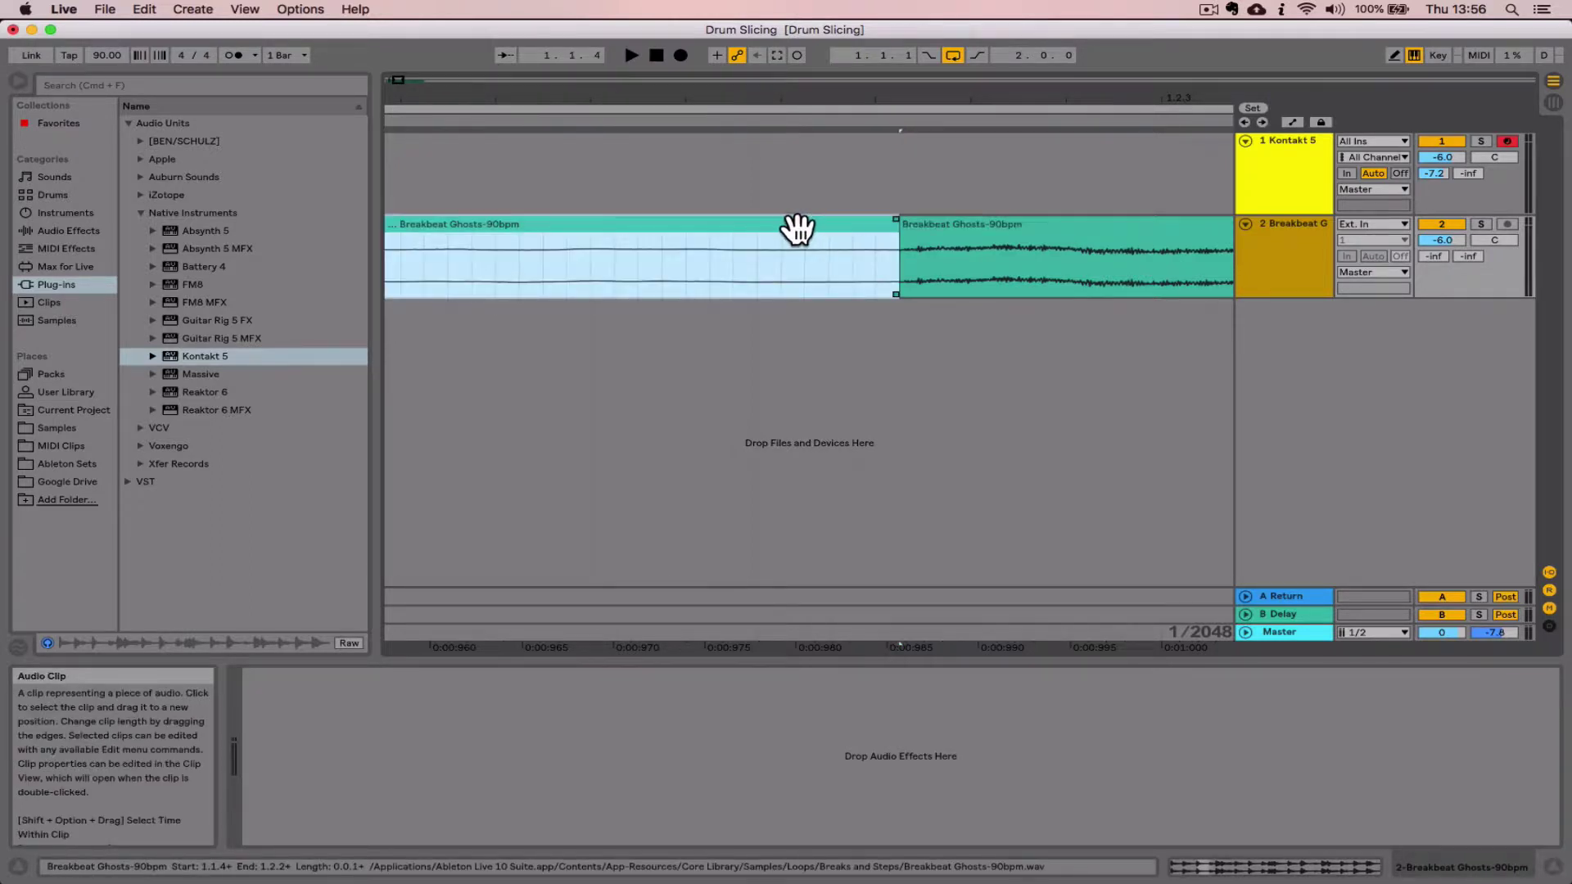
pyautogui.press('super+r')
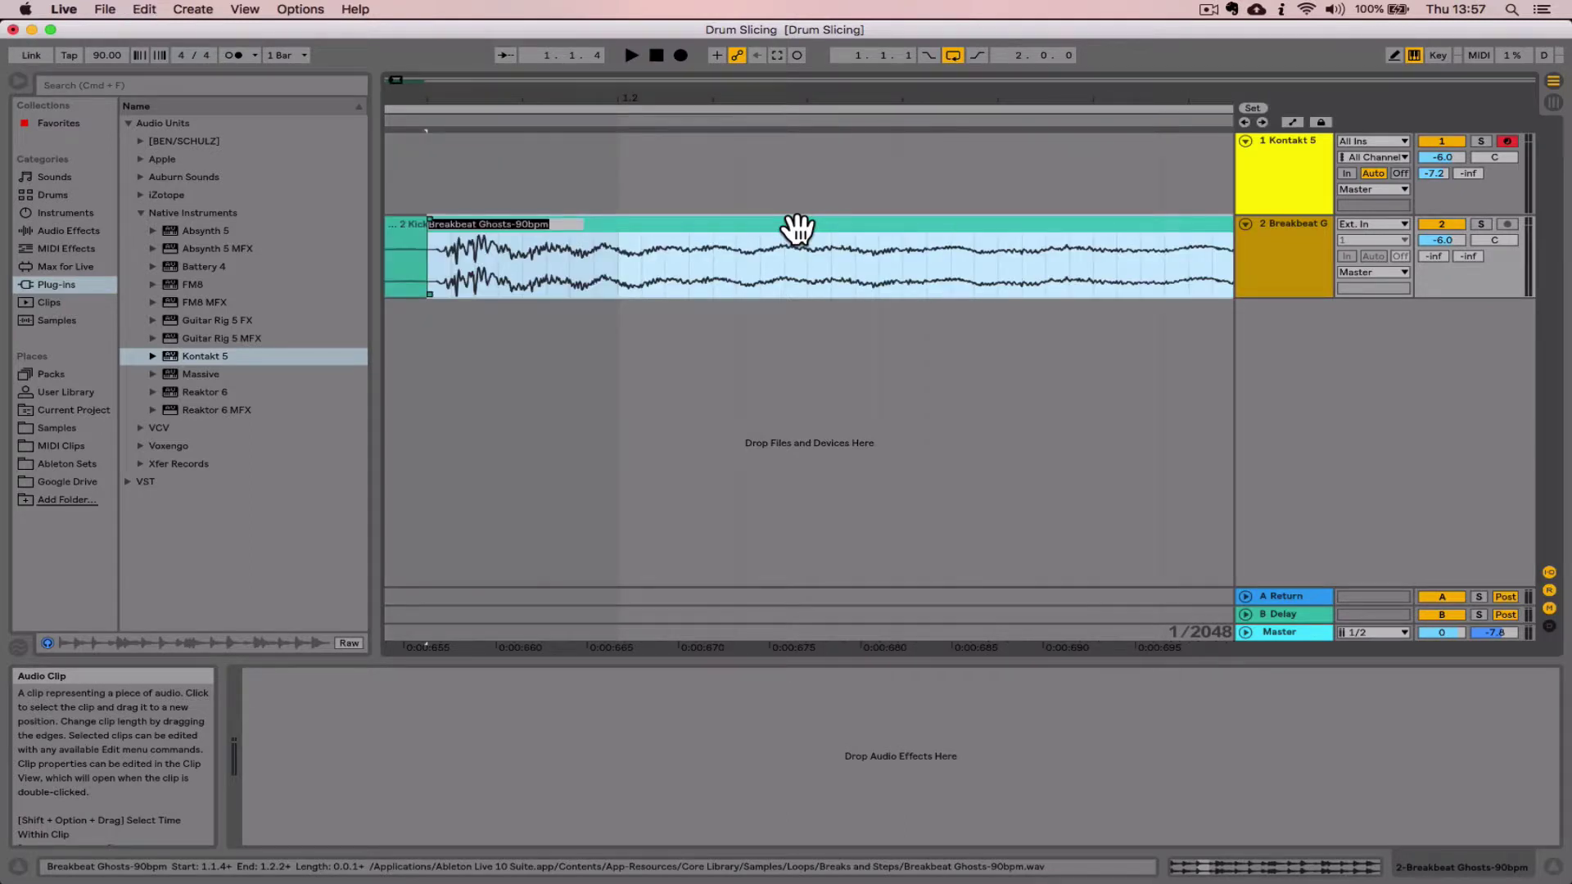
pyautogui.click(768, 199)
pyautogui.click(730, 224)
pyautogui.press('space')
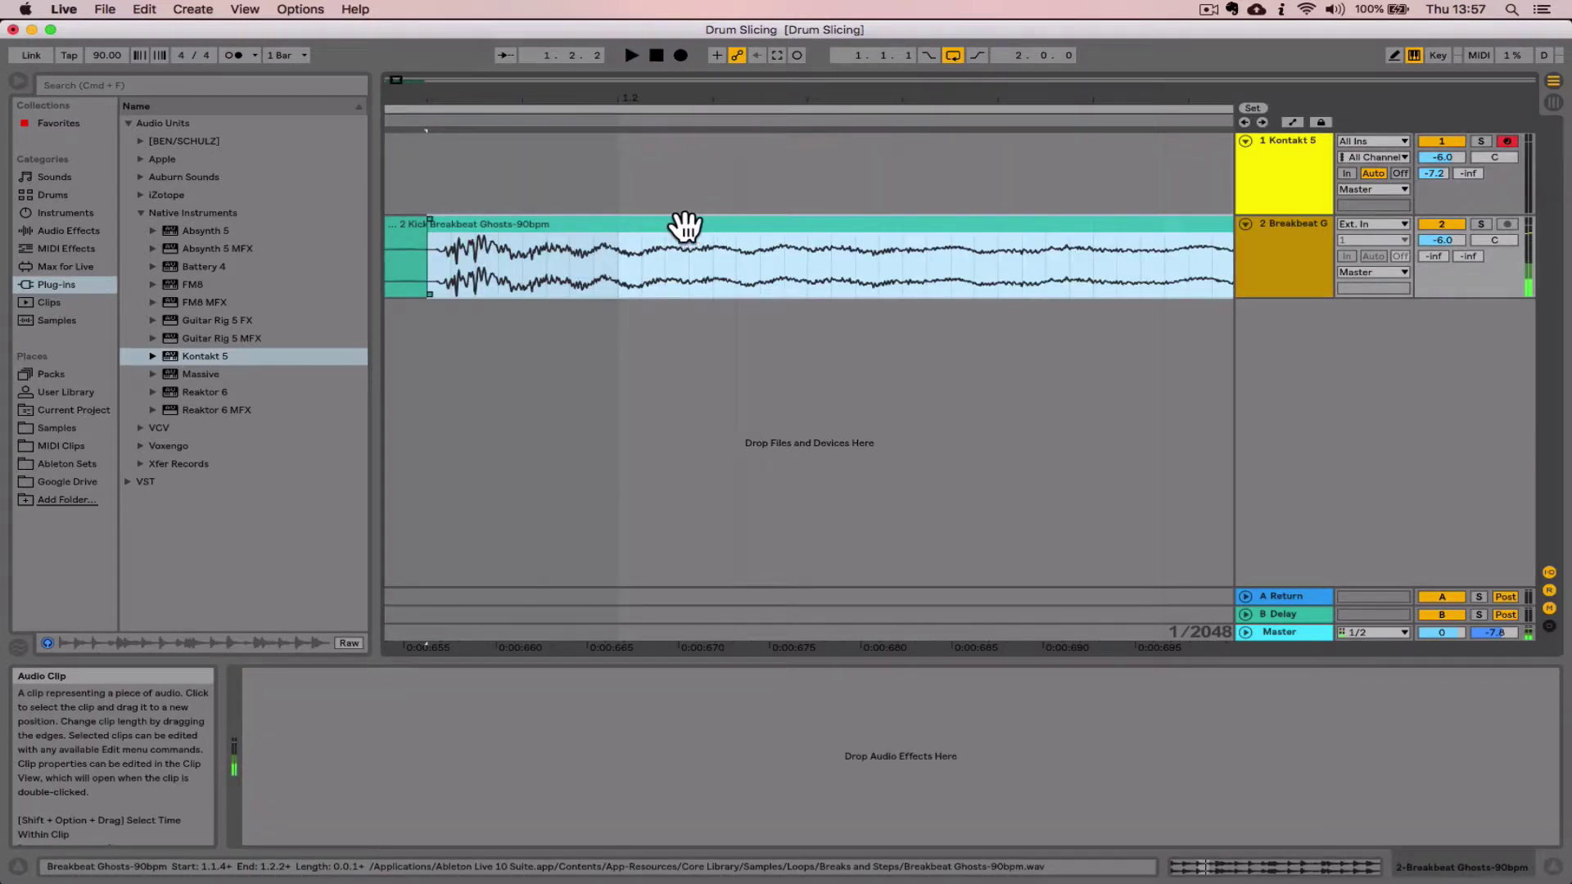
pyautogui.press('super+r')
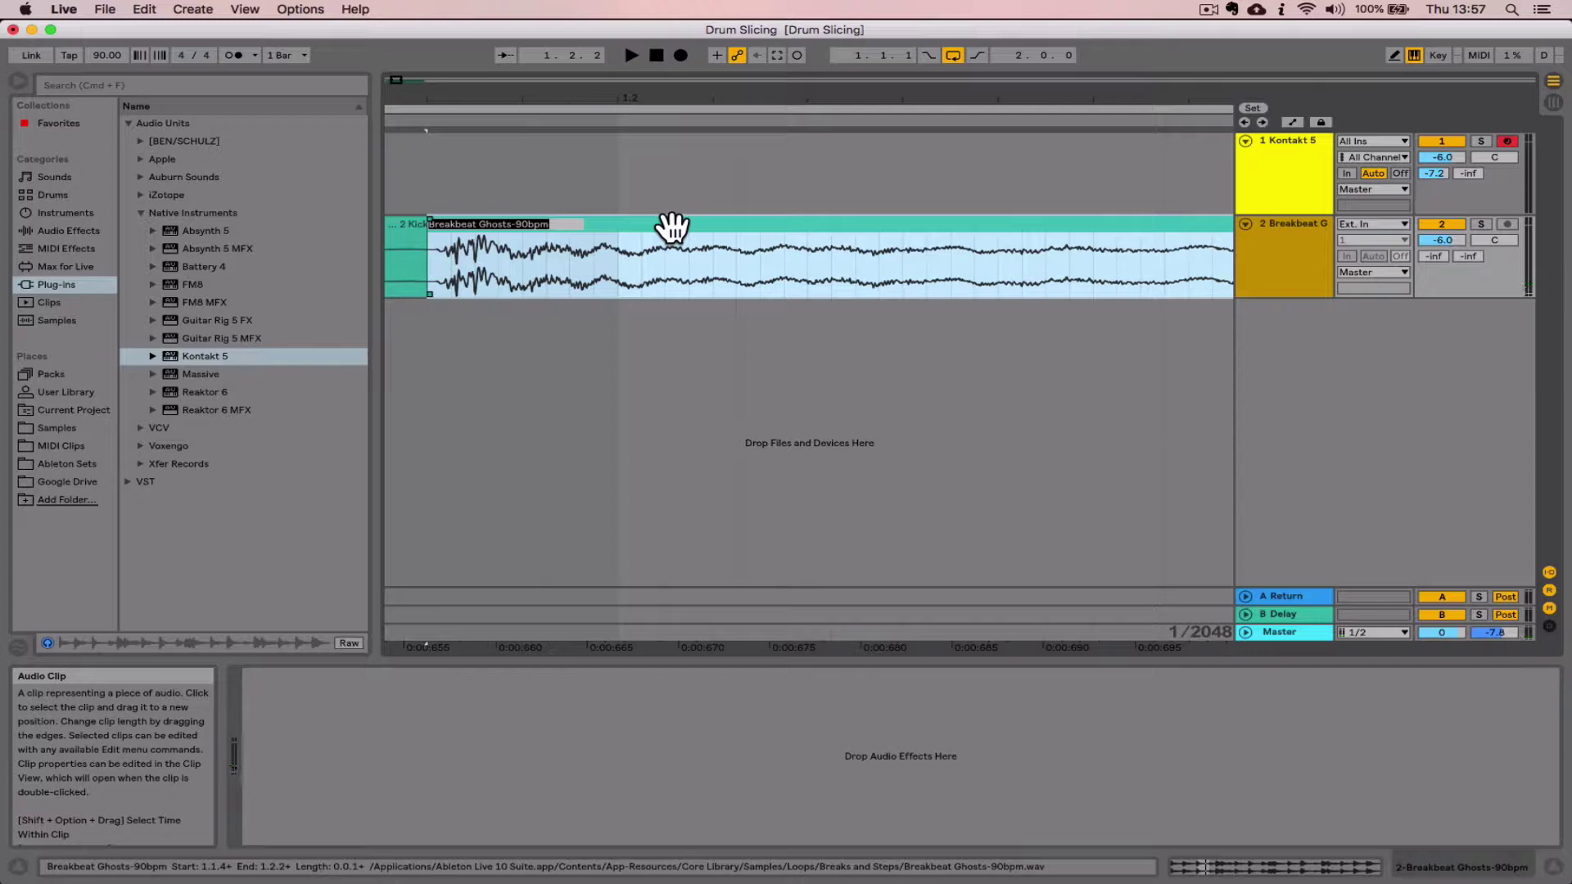
pyautogui.write('3 Snare')
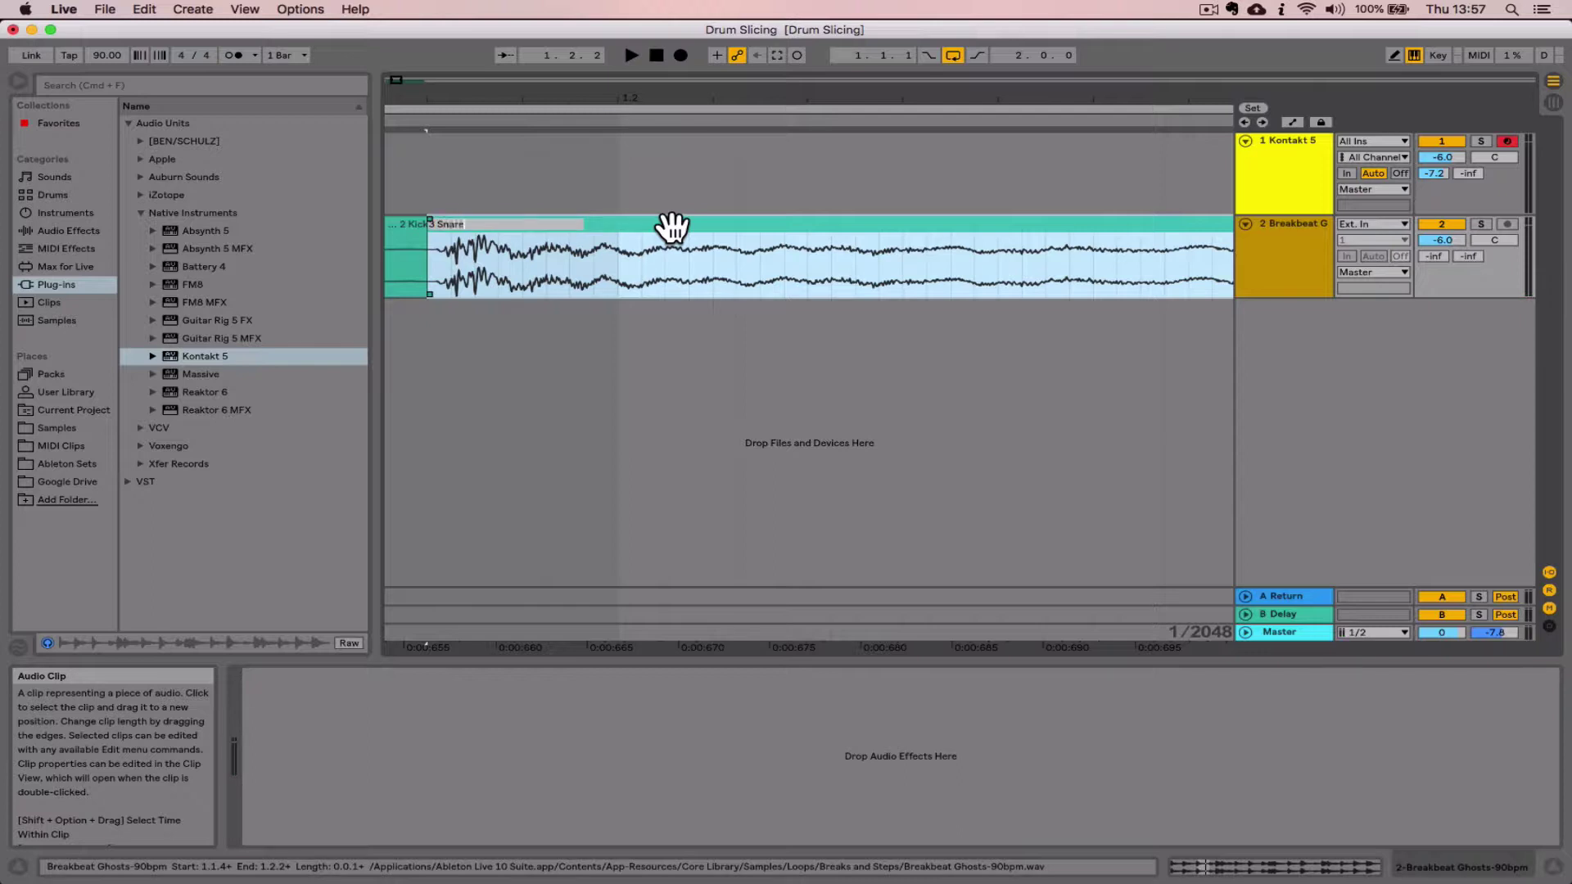
pyautogui.press('Return')
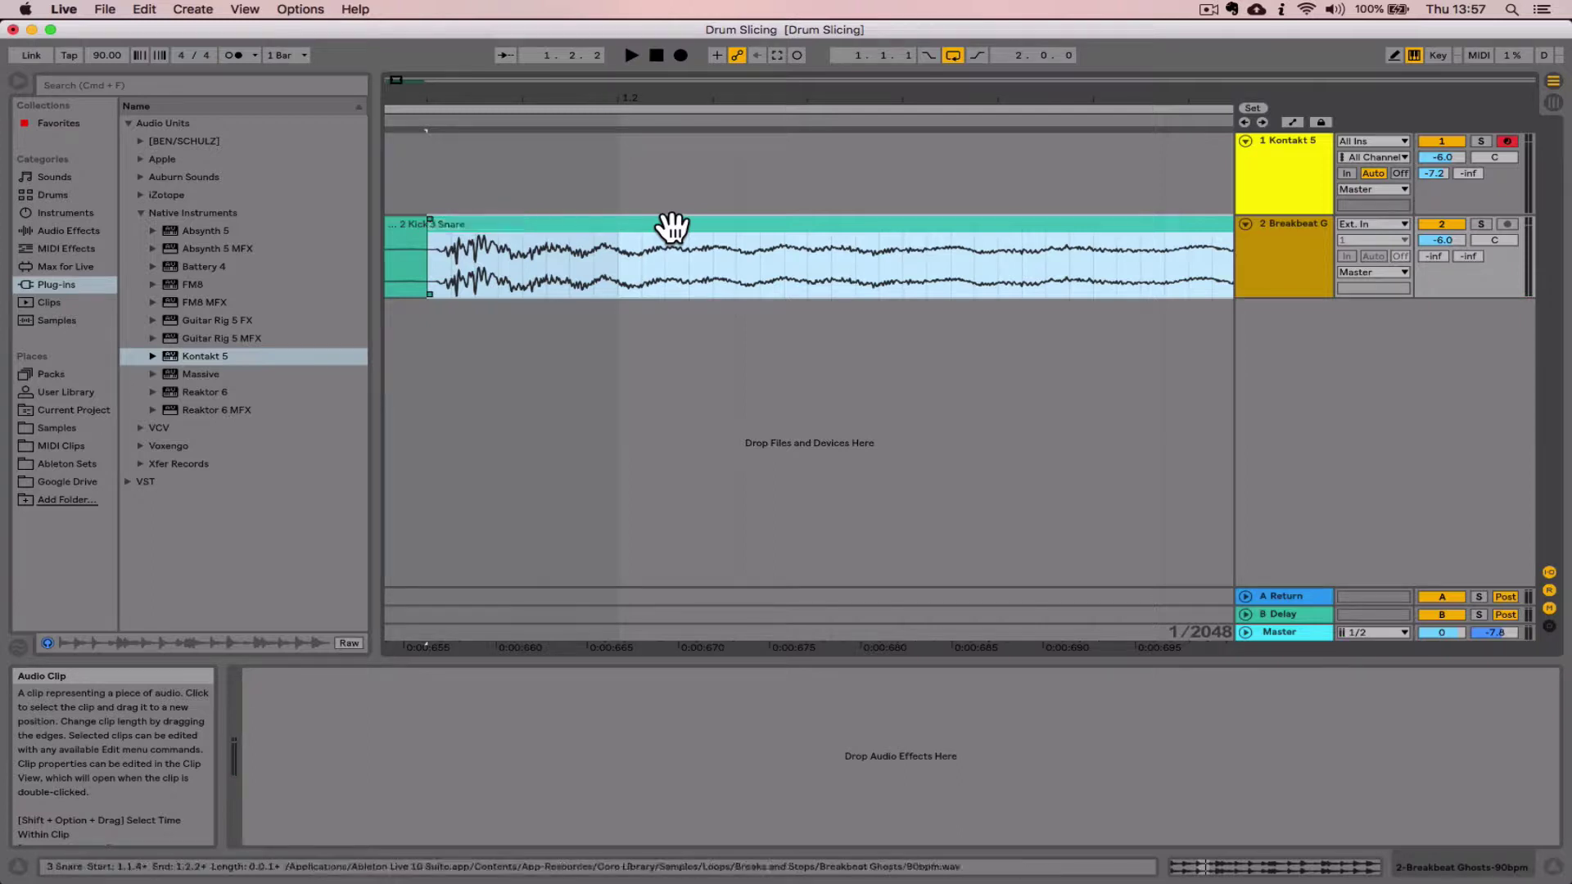
# Step: Shorten the 3 Snare slice's fade-in to an almost vertical ramp at its start
pyautogui.click(434, 97)
pyautogui.moveTo(434, 97); pyautogui.dragTo(520, 97)
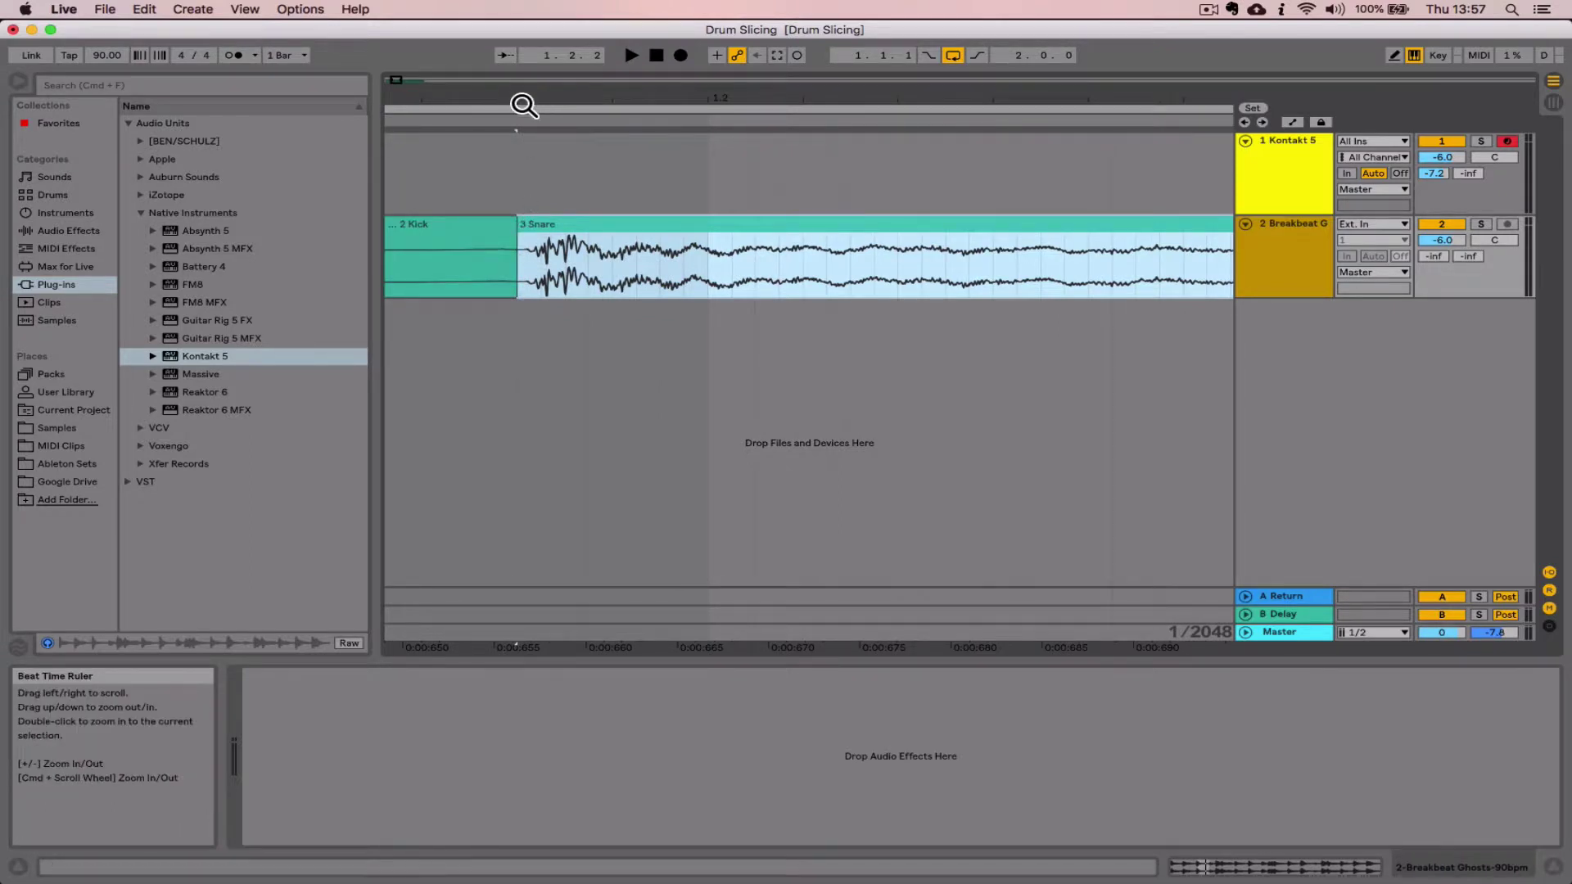
pyautogui.moveTo(534, 94); pyautogui.dragTo(662, 105)
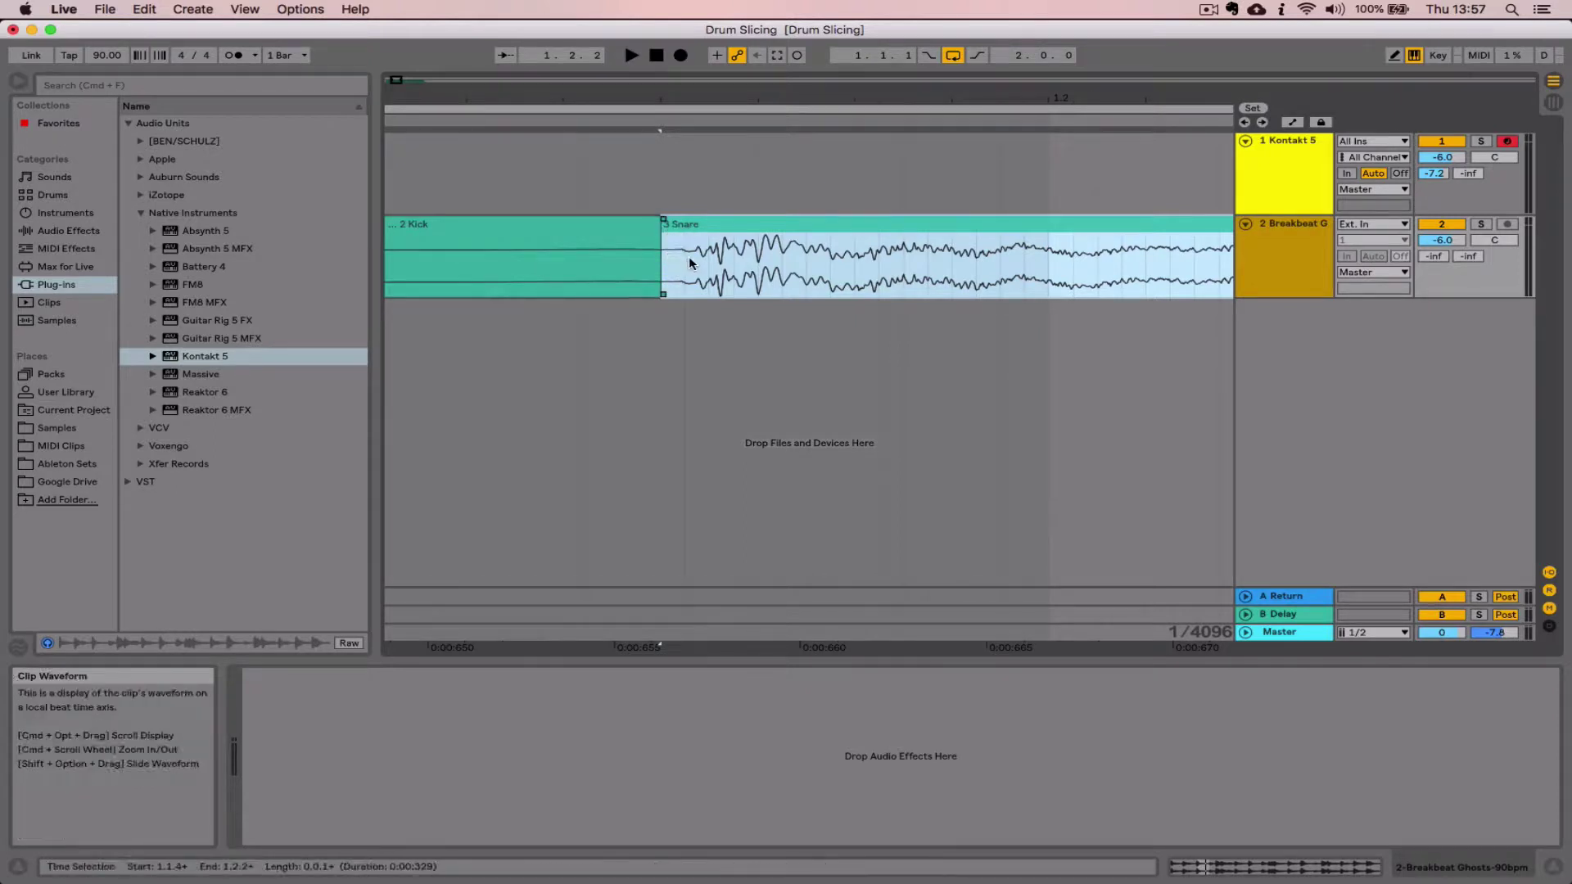
pyautogui.click(736, 271)
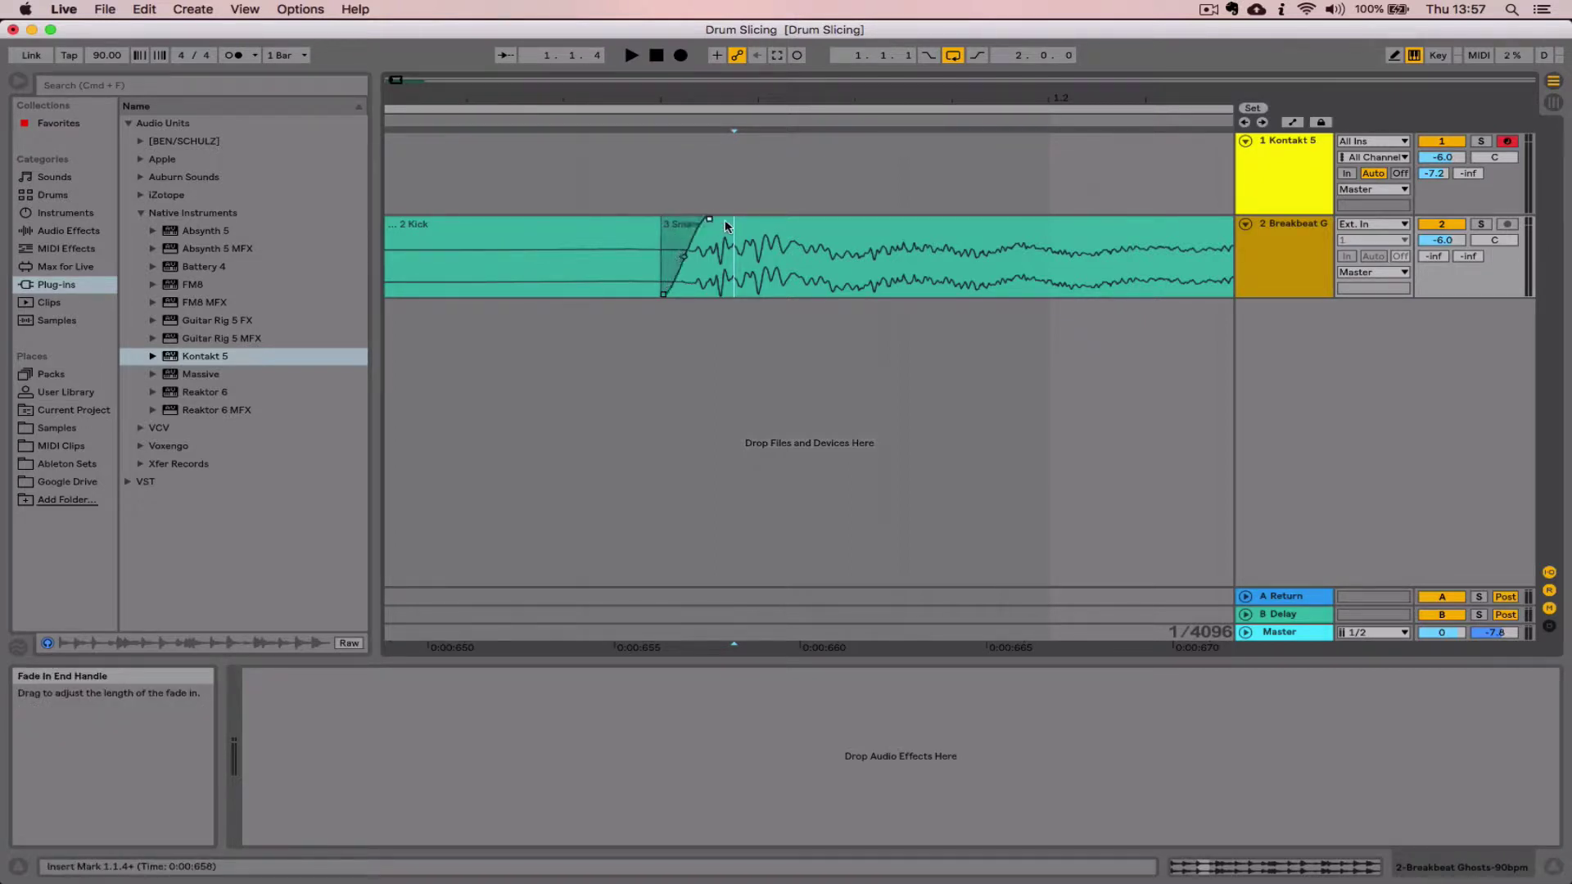
pyautogui.moveTo(724, 222); pyautogui.dragTo(776, 219)
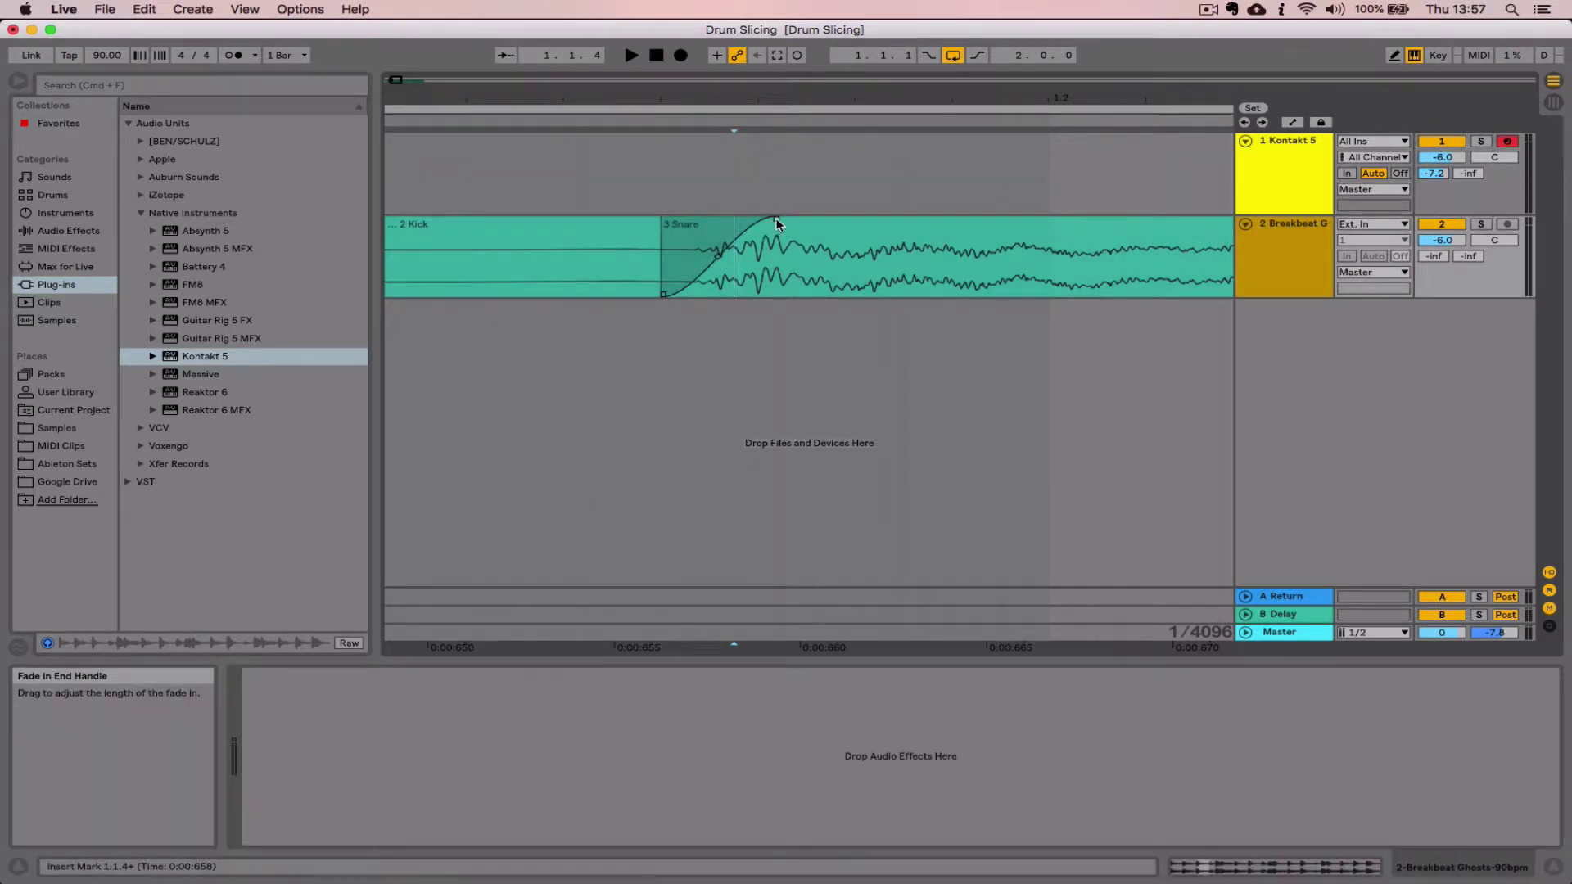
pyautogui.moveTo(776, 223); pyautogui.dragTo(718, 222)
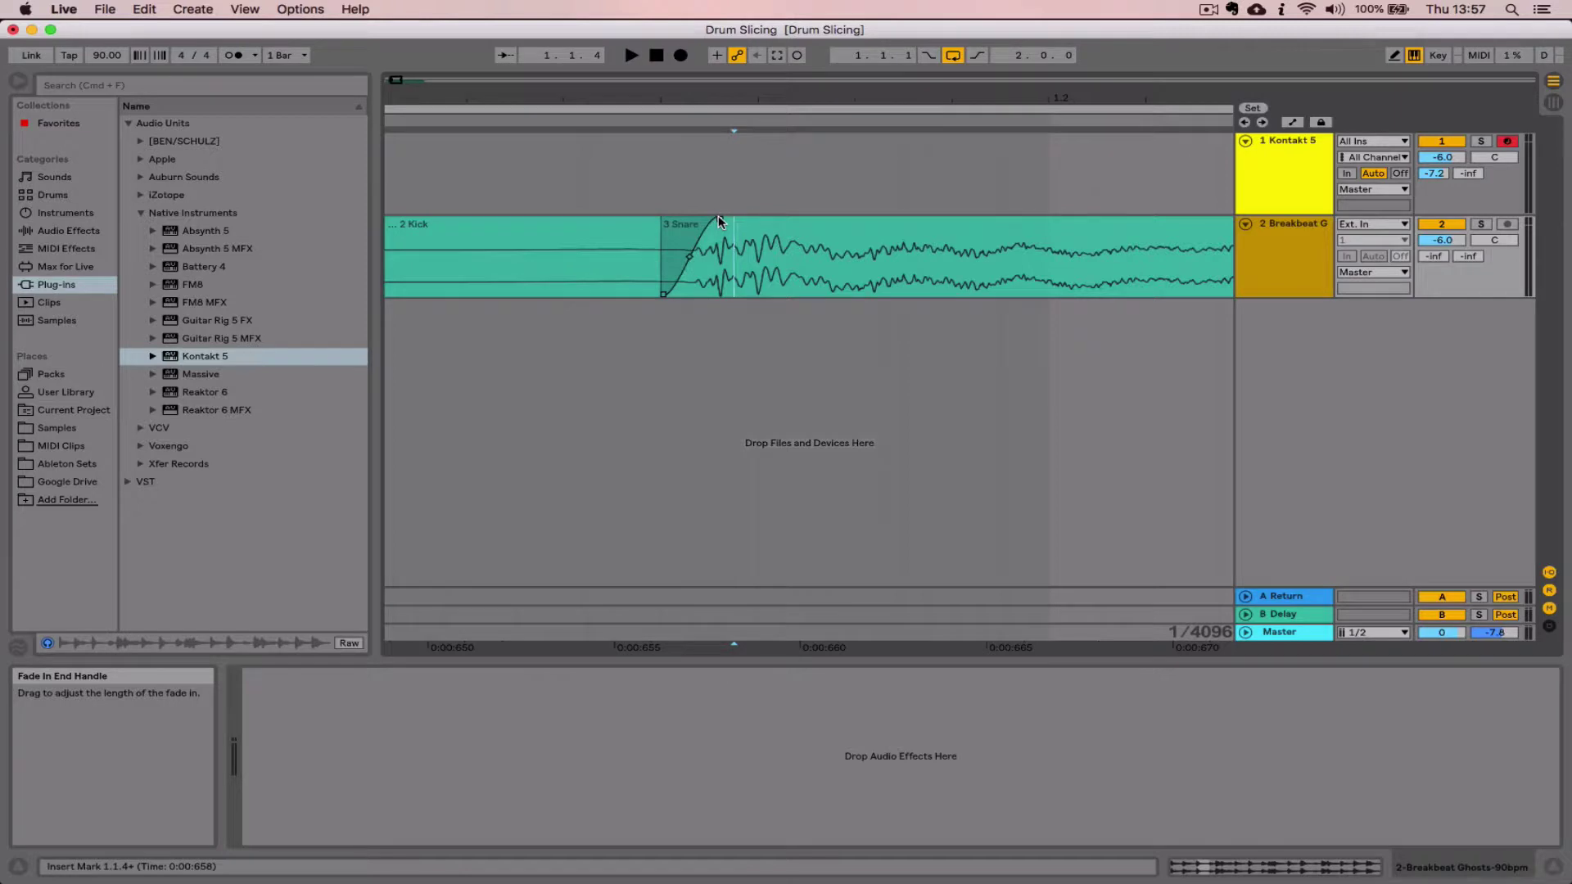
pyautogui.moveTo(719, 216); pyautogui.dragTo(659, 219)
pyautogui.click(710, 193)
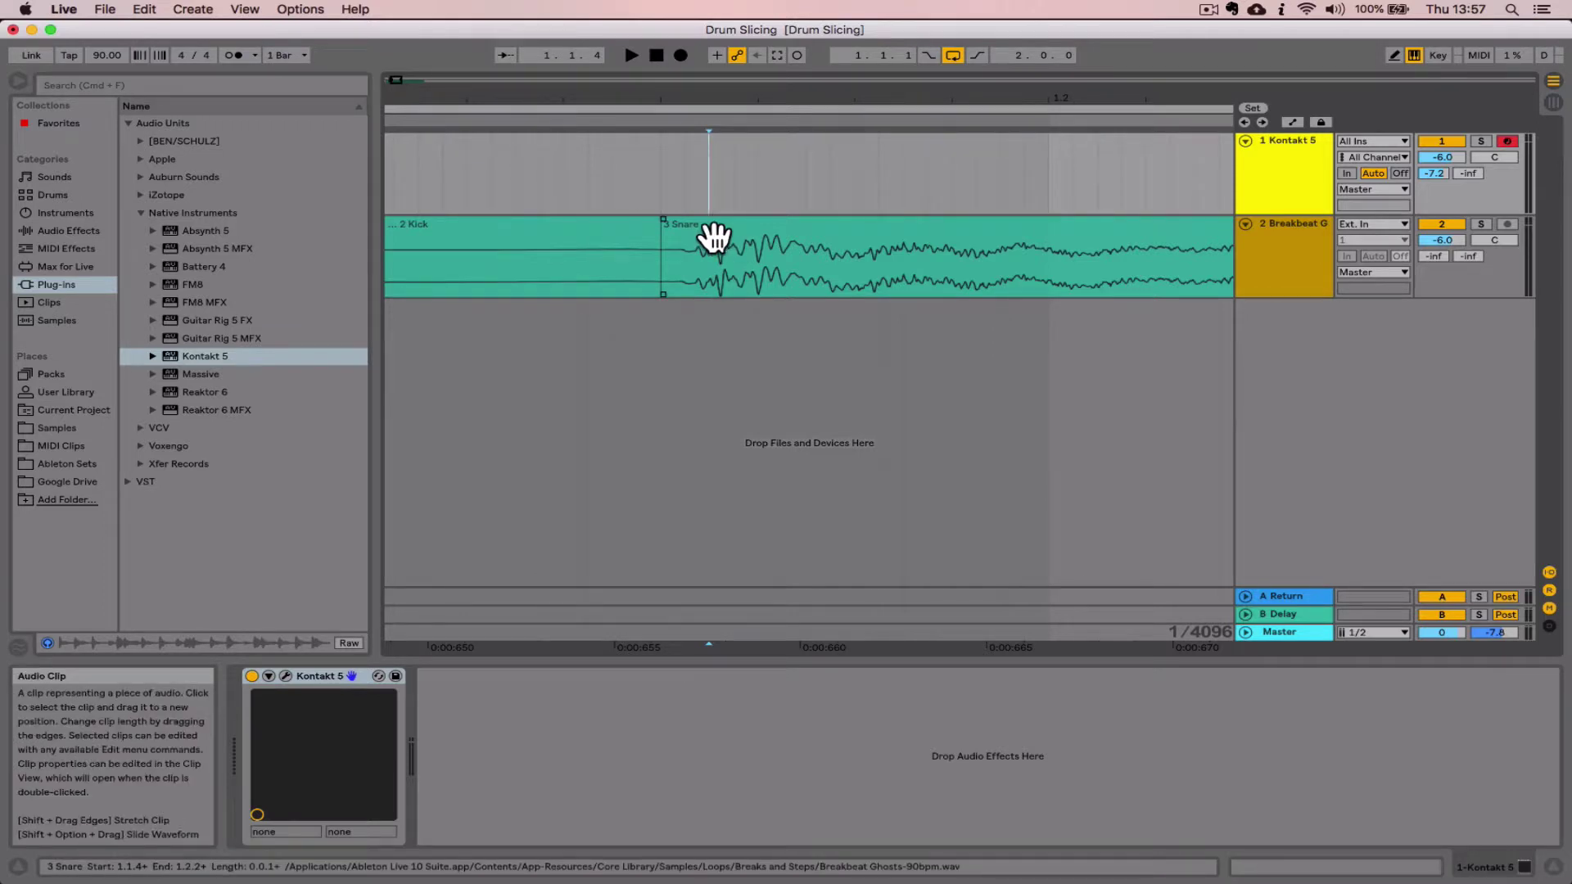
# Step: Split the Breakbeat Ghosts-90bpm clip into two clips at position 1.2.3
pyautogui.moveTo(737, 99); pyautogui.dragTo(742, 33)
pyautogui.moveTo(1098, 98); pyautogui.dragTo(1032, 102)
pyautogui.click(897, 265)
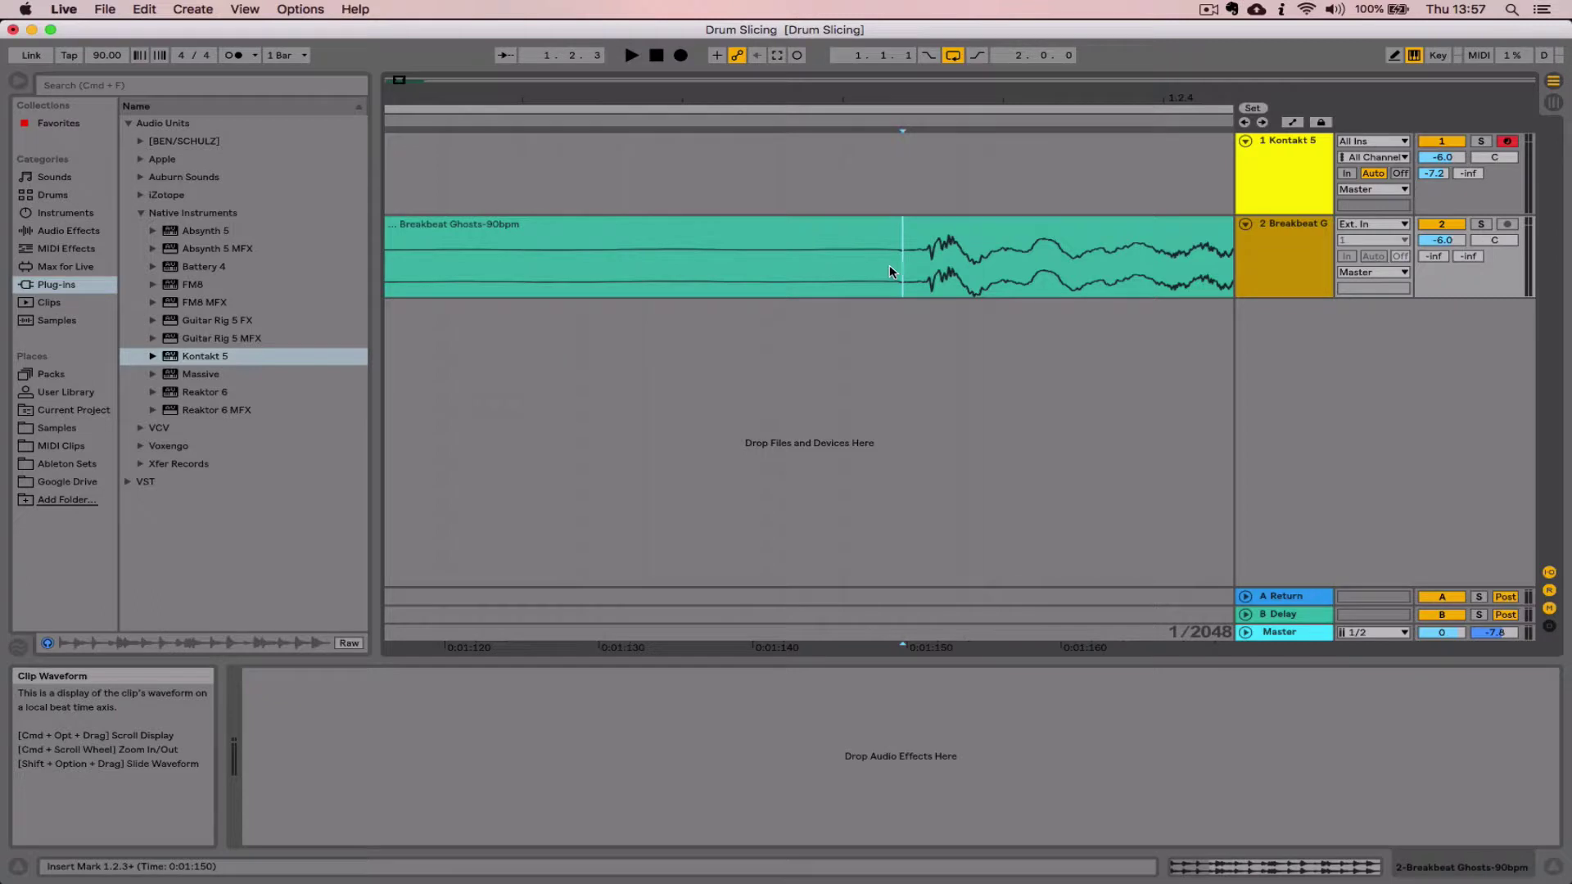
pyautogui.press('super+e')
pyautogui.click(841, 229)
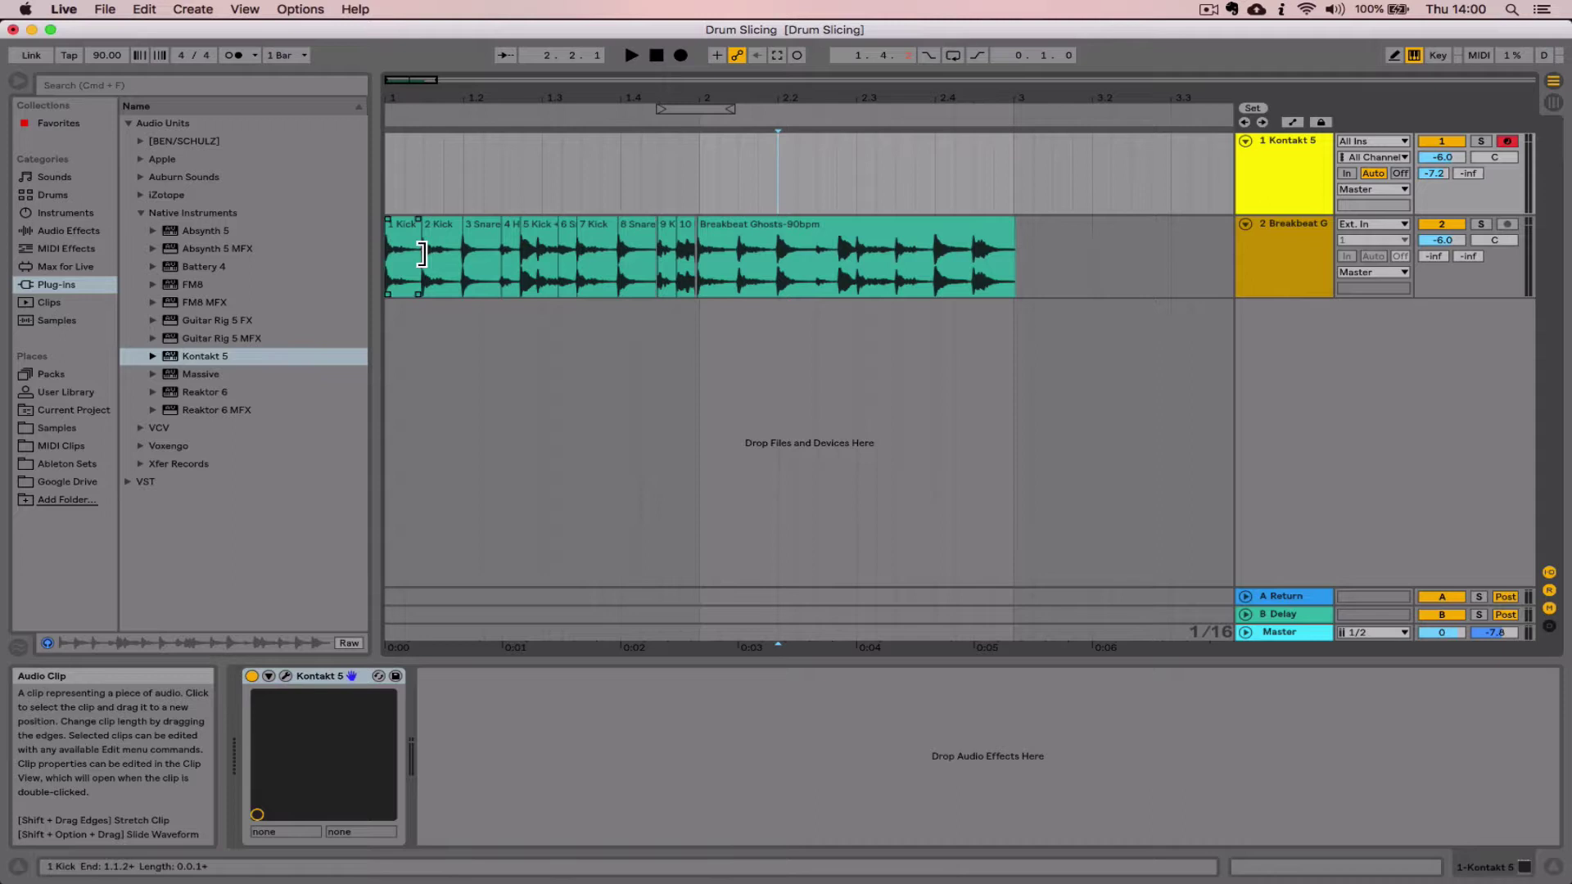
# Step: Zoom in near bar 2 and select the 10 Flam slice beside the remaining breakbeat audio
pyautogui.click(396, 252)
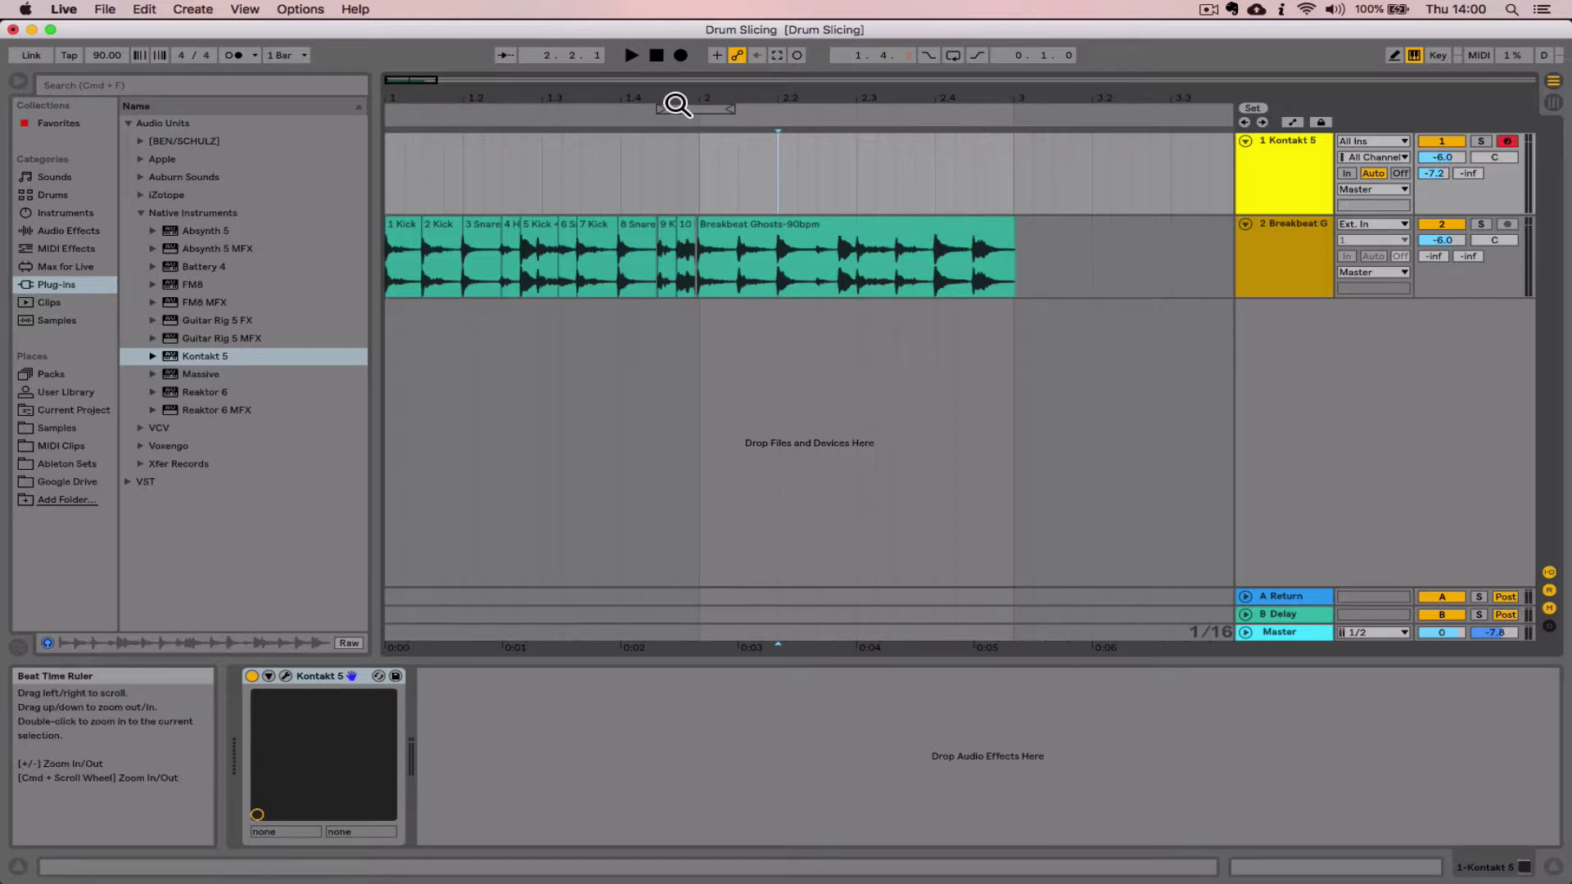
pyautogui.moveTo(701, 99); pyautogui.dragTo(702, 196)
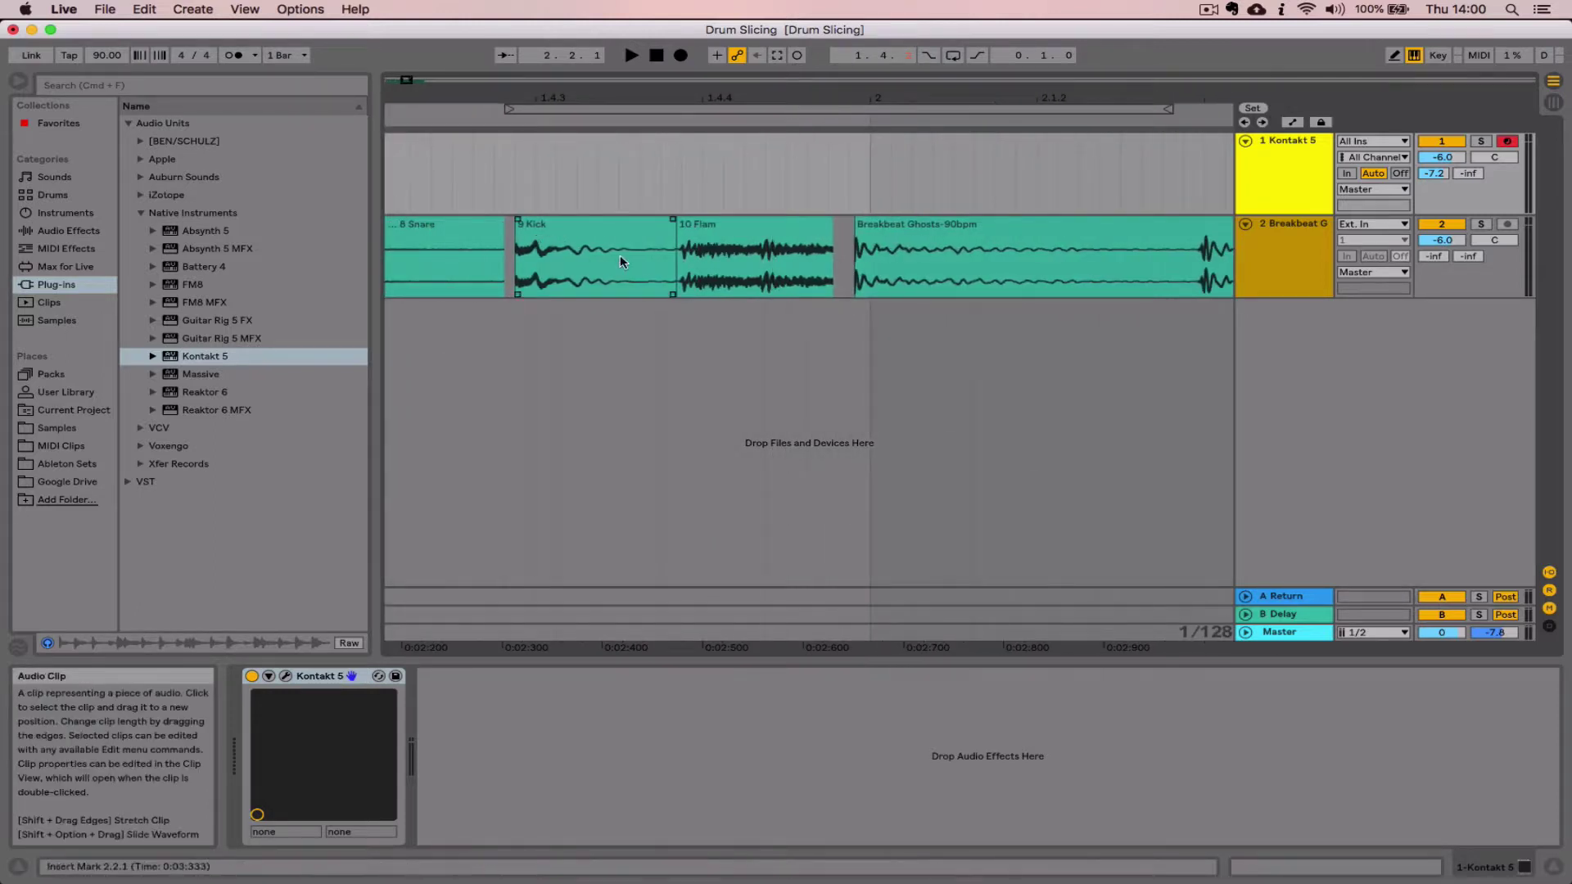
pyautogui.click(846, 239)
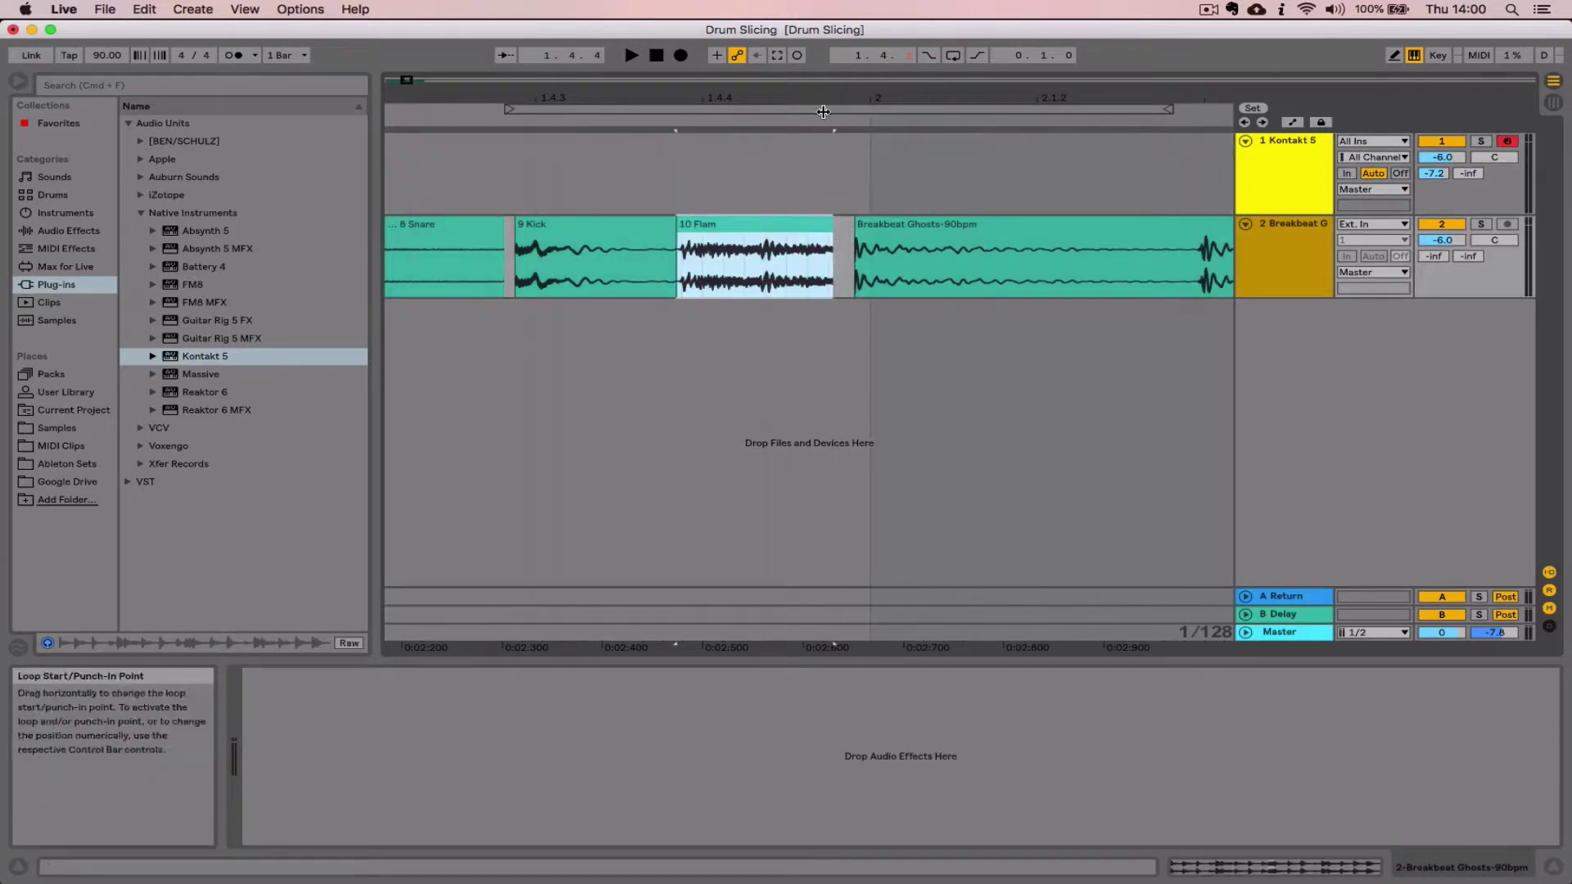
# Step: Select the ten slices from 1 Kick through 10 Flam and apply Crop Clip(s)
pyautogui.moveTo(815, 100)
pyautogui.mouseDown()
pyautogui.moveTo(811, 59)
pyautogui.moveTo(774, 51)
pyautogui.mouseUp()
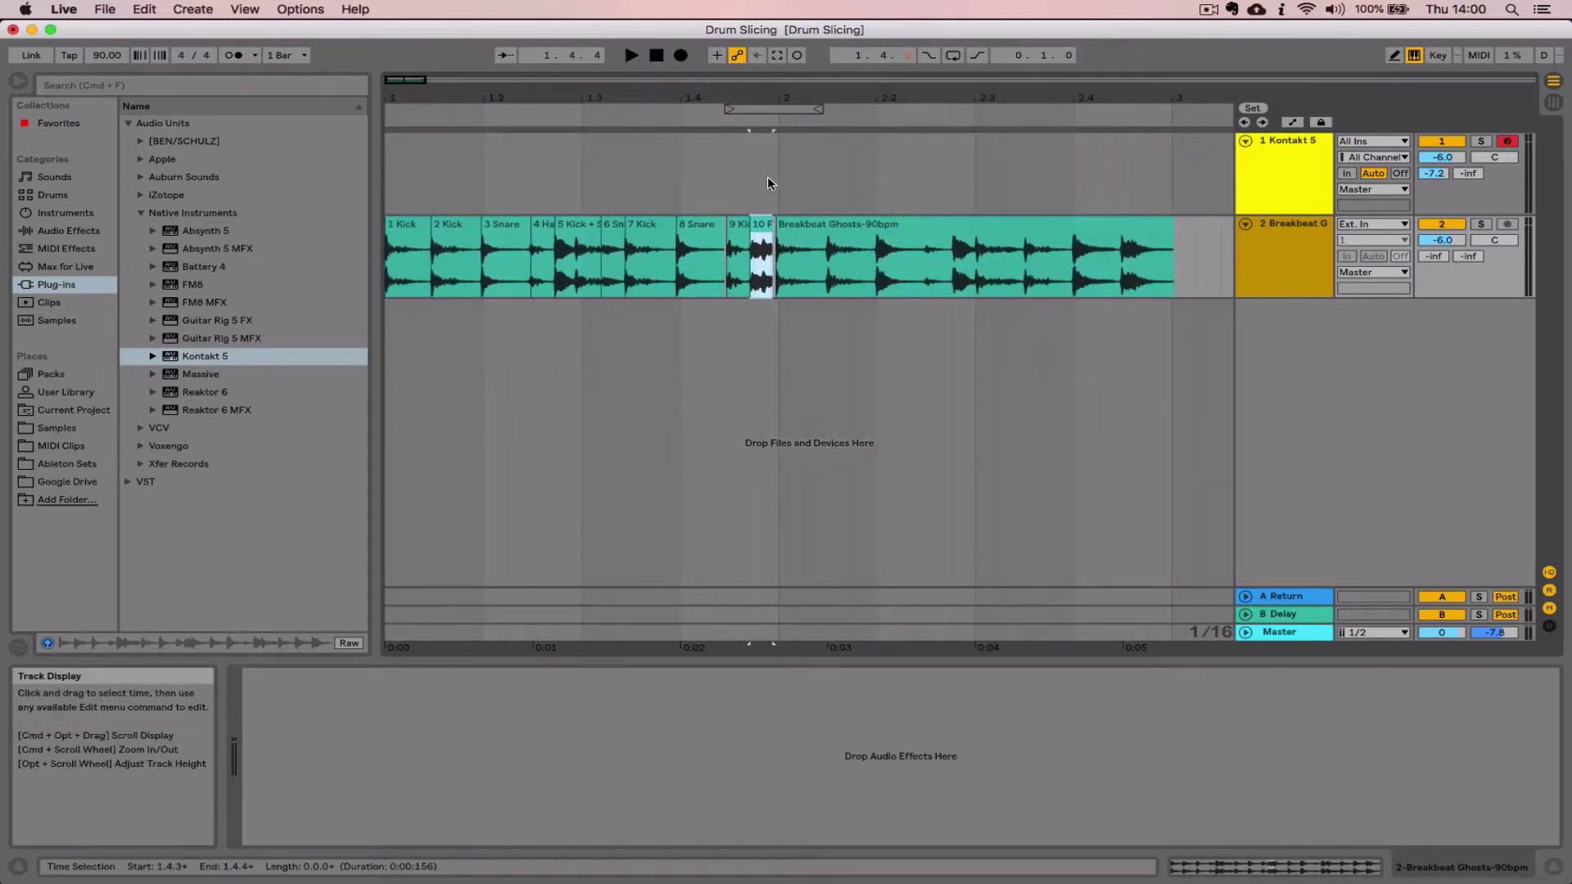
pyautogui.click(768, 175)
pyautogui.click(762, 246)
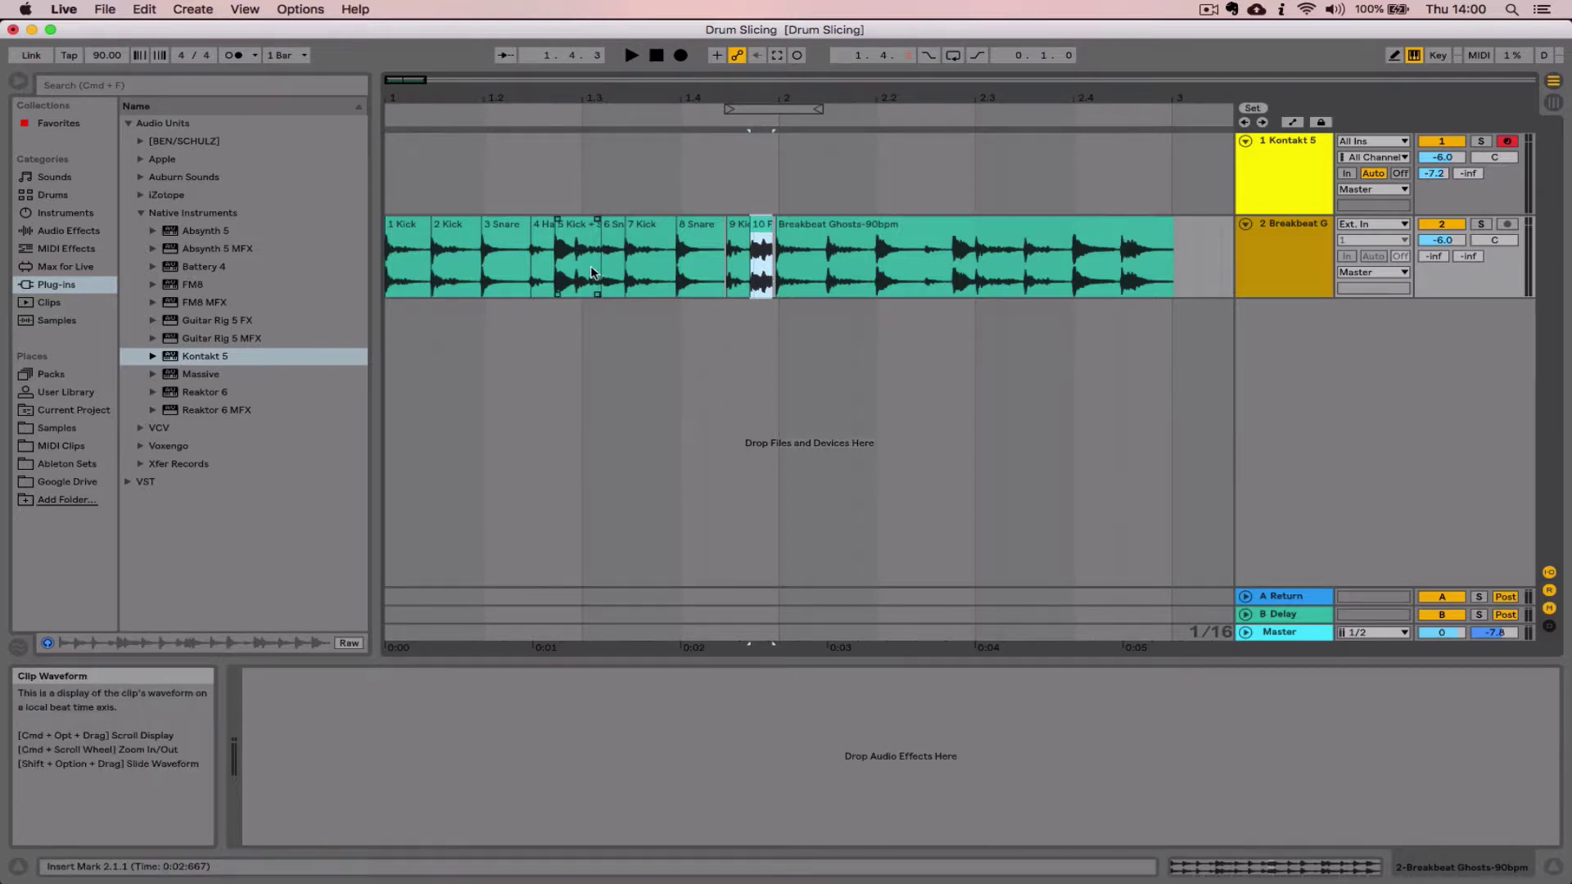
pyautogui.click(407, 235)
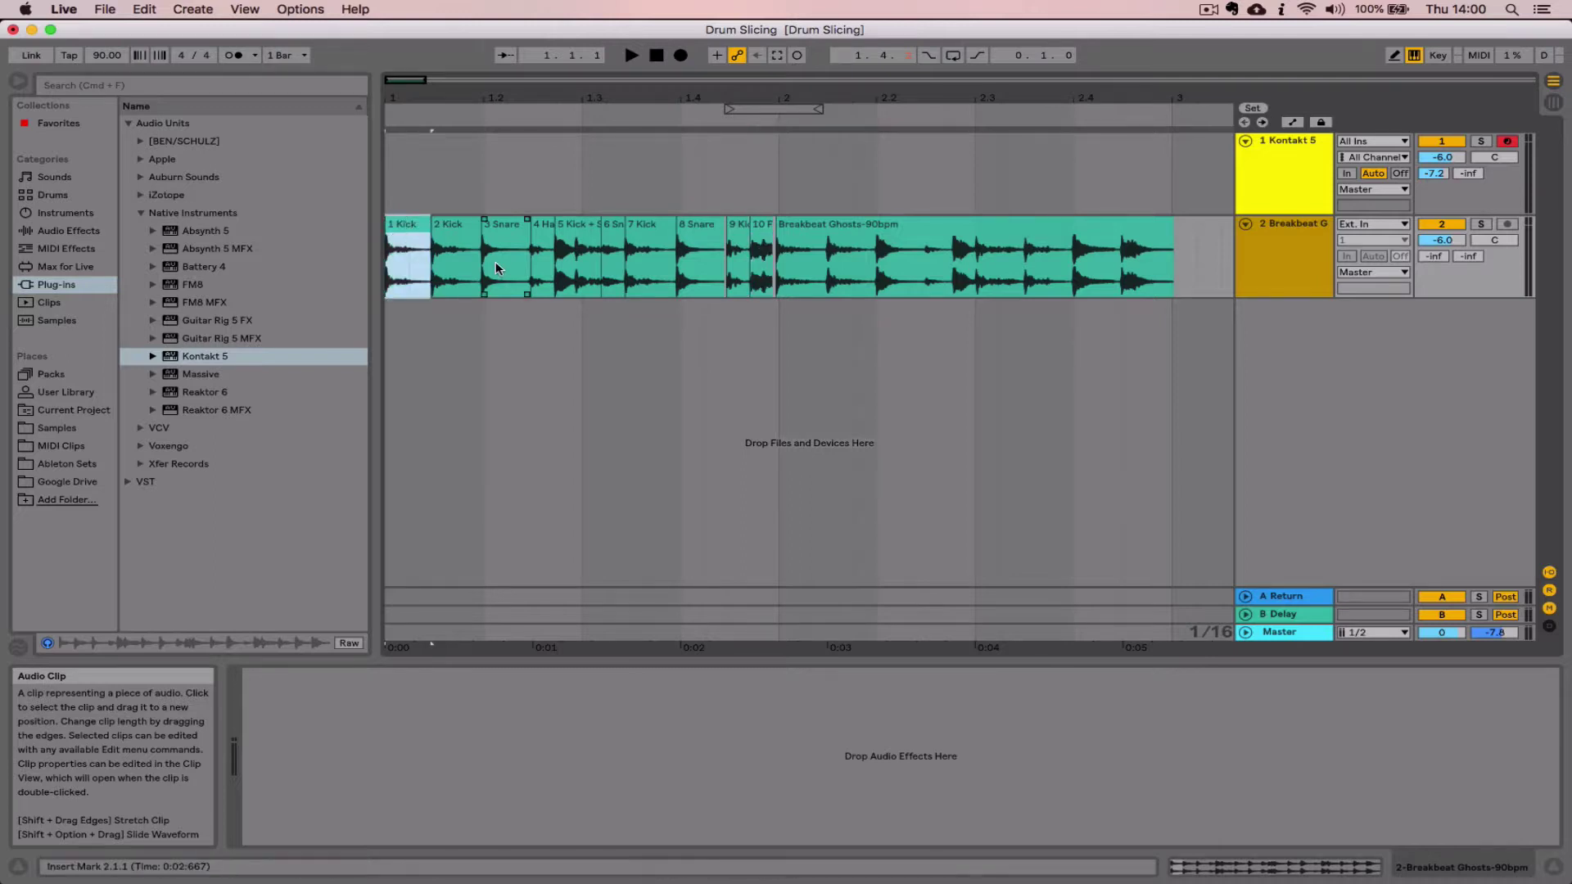
pyautogui.keyDown('shift'); pyautogui.click(758, 245); pyautogui.keyUp('shift')
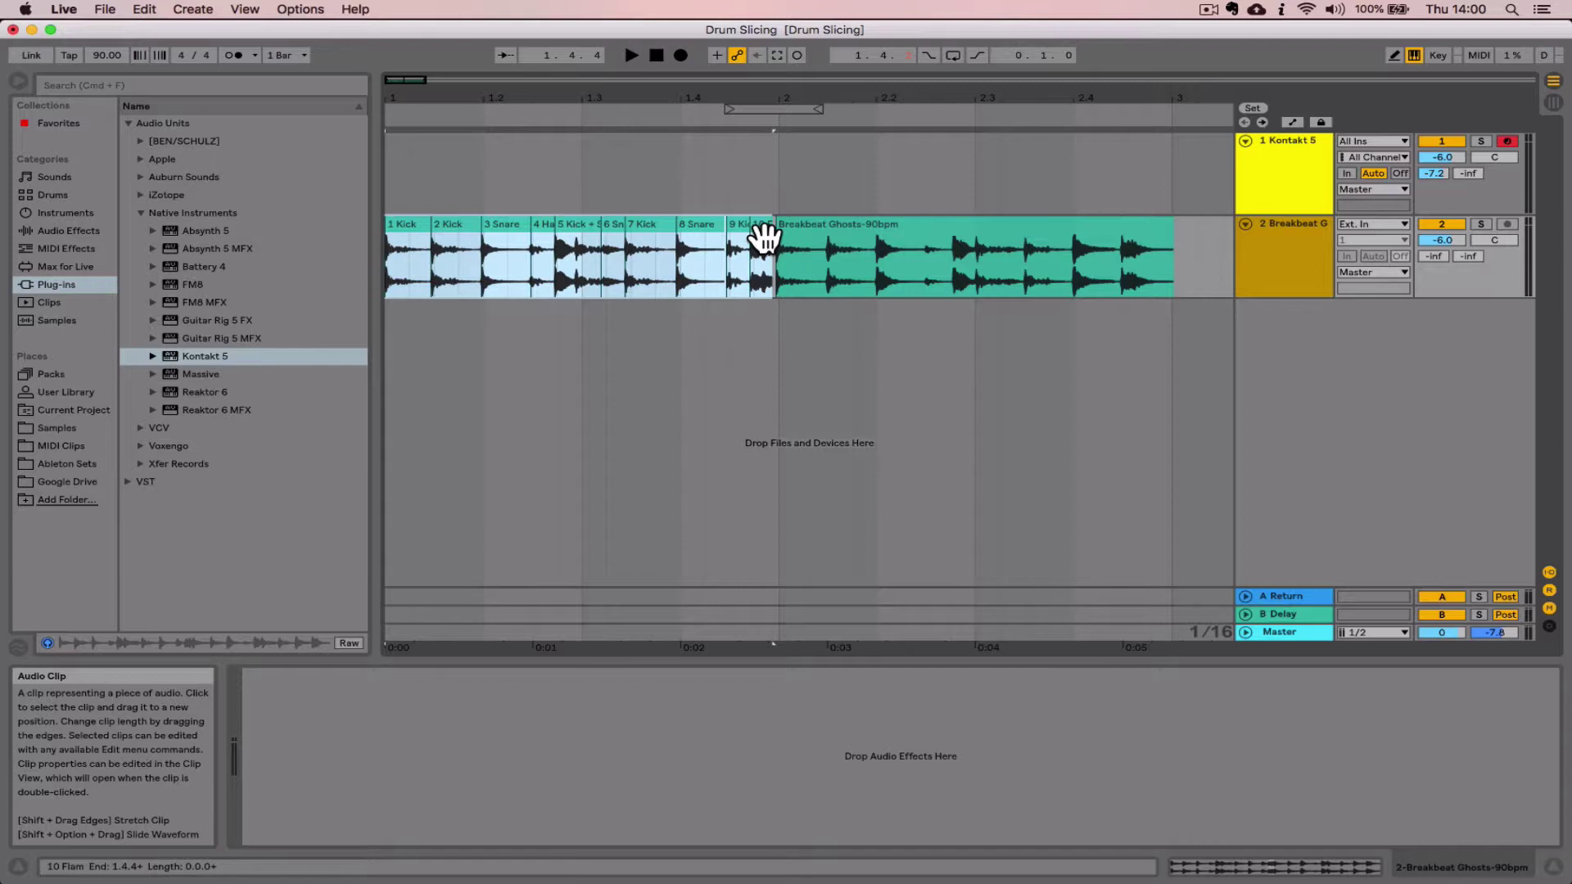
pyautogui.rightClick(763, 240)
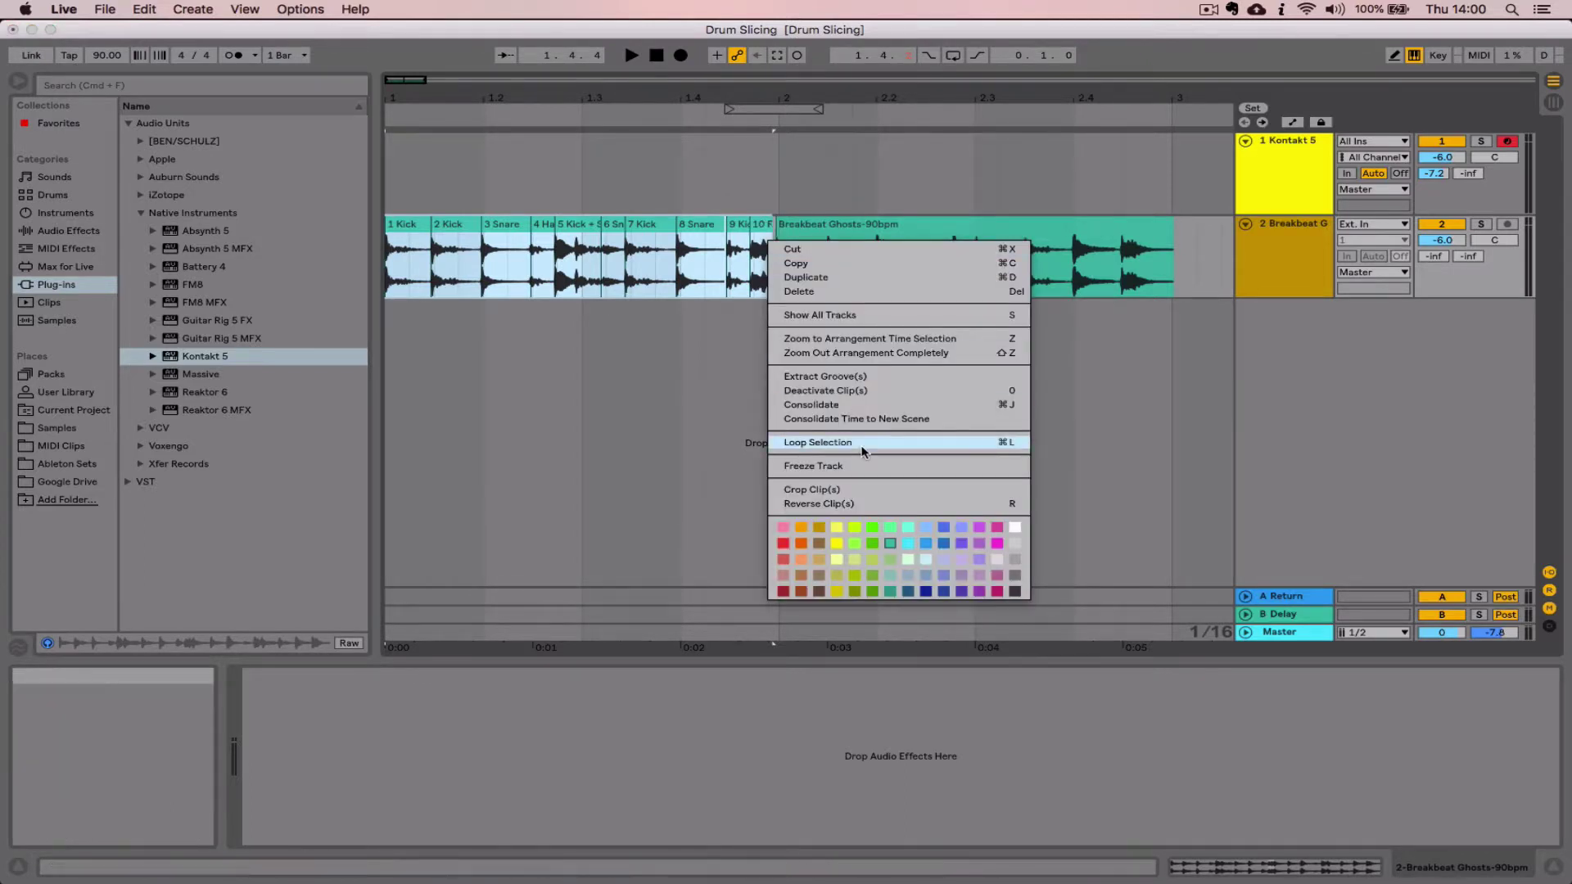
pyautogui.click(870, 492)
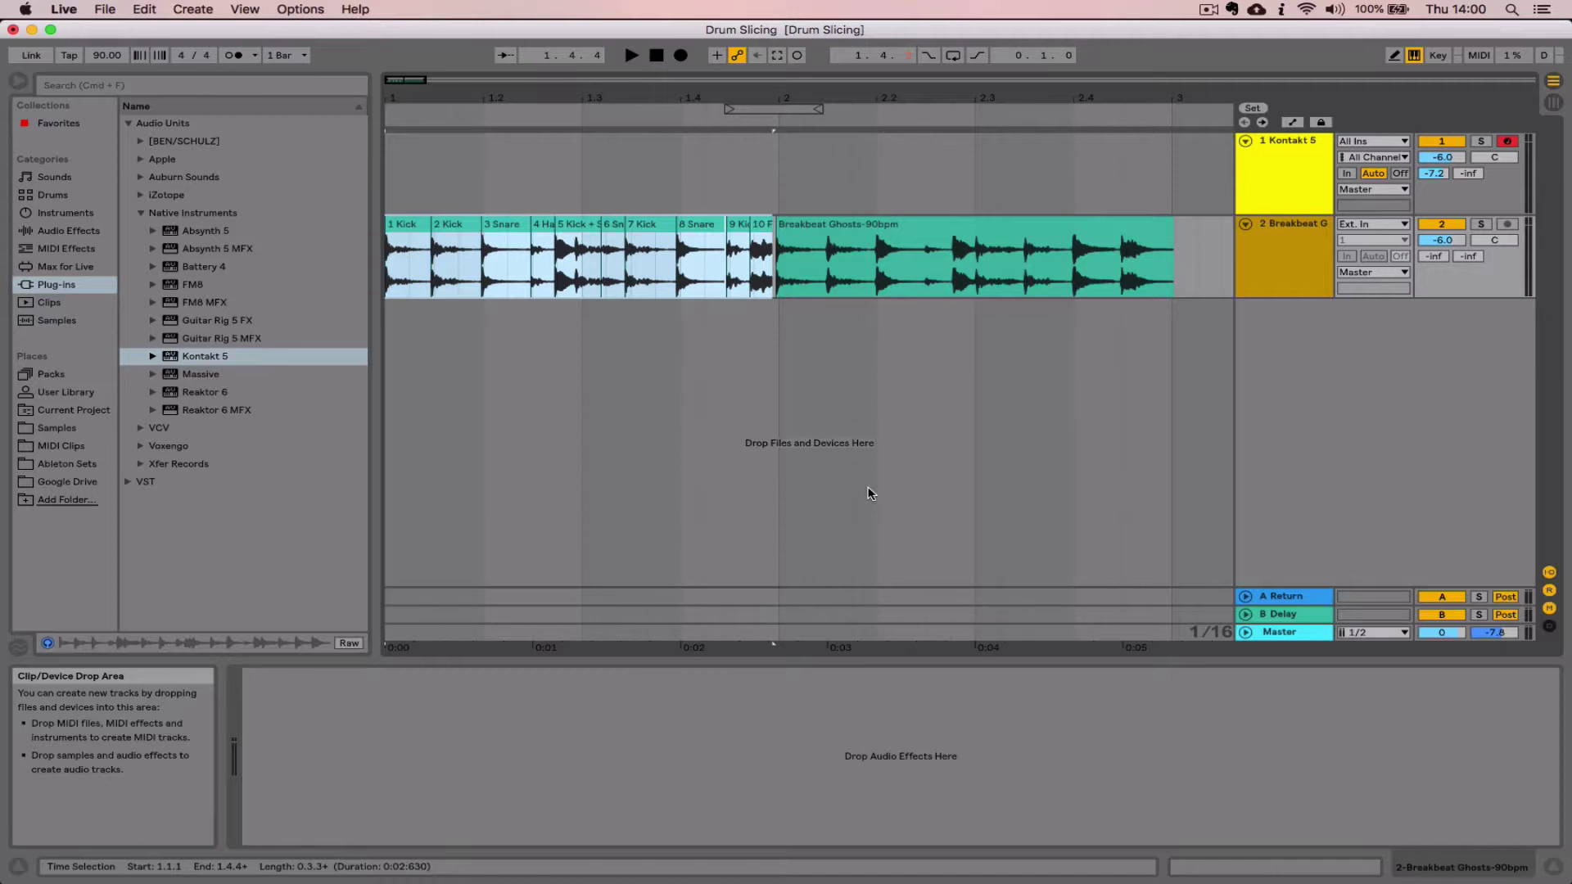
# Step: In Finder, navigate to Drum Slicing Project/Samples/Processed/Crop with the ten cropped WAV files
pyautogui.press('super+Tab')
pyautogui.press('super+Tab')
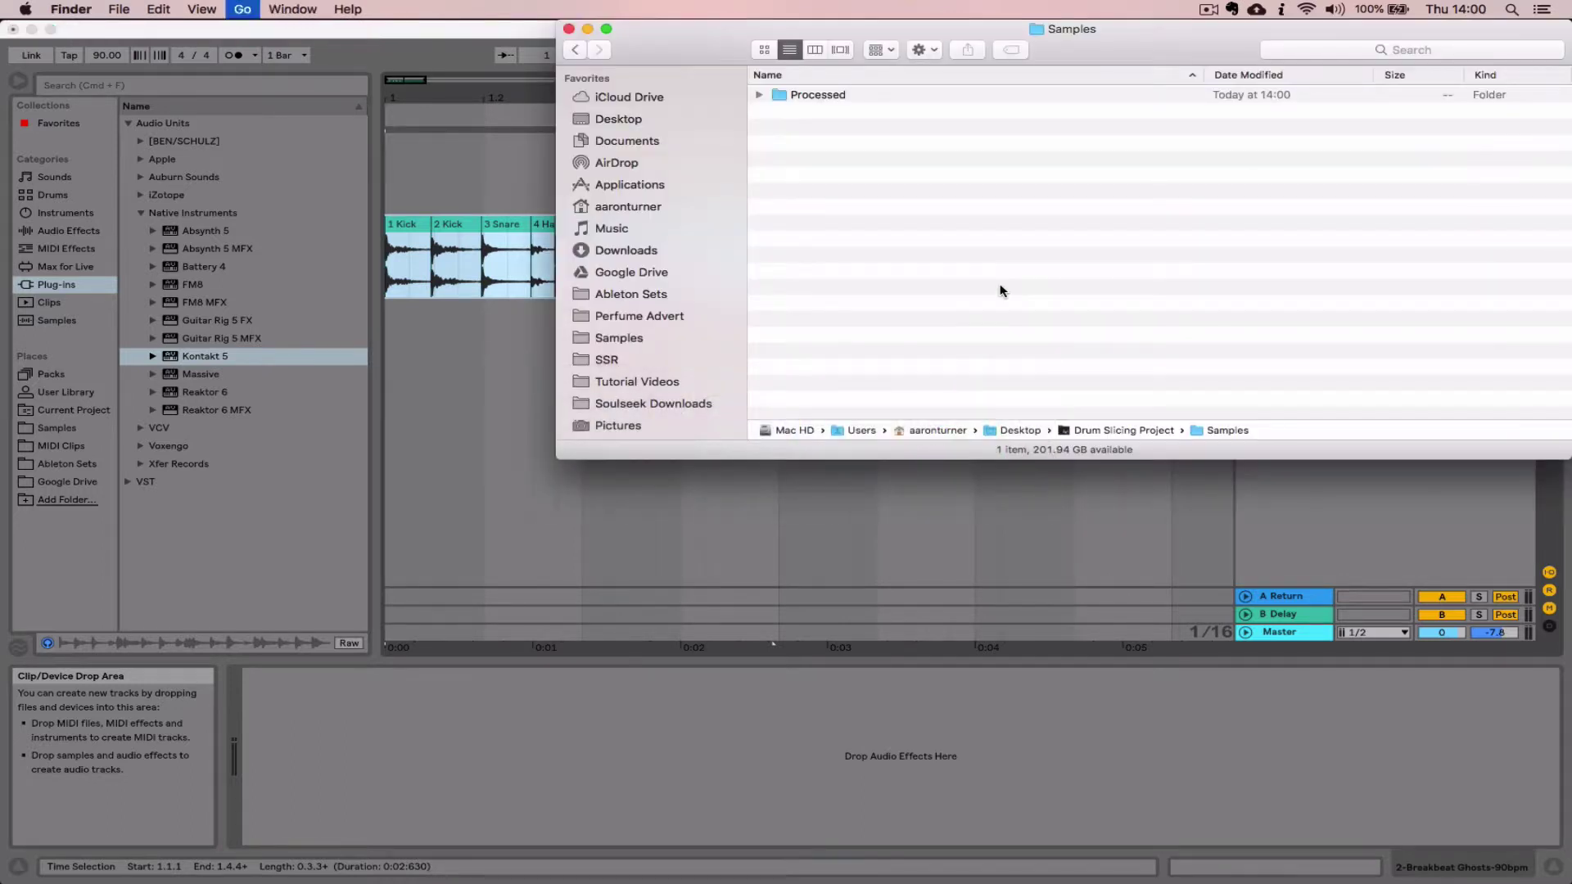
pyautogui.press('super+Up')
pyautogui.press('super+Down')
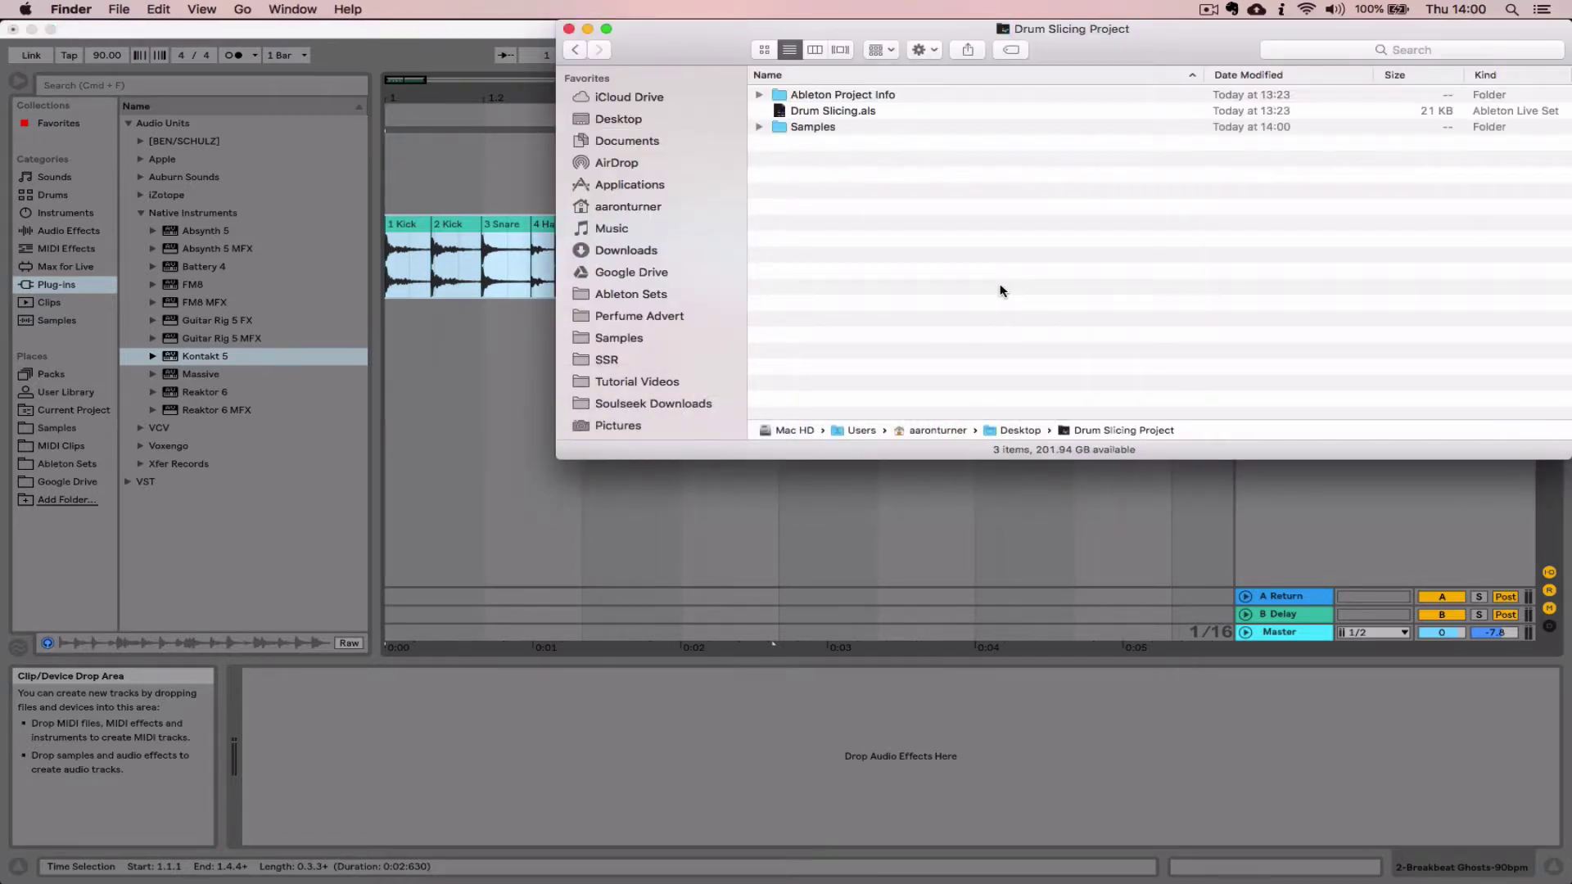
pyautogui.press('Down')
pyautogui.press('Down')
pyautogui.press('super+Down')
pyautogui.press('Down')
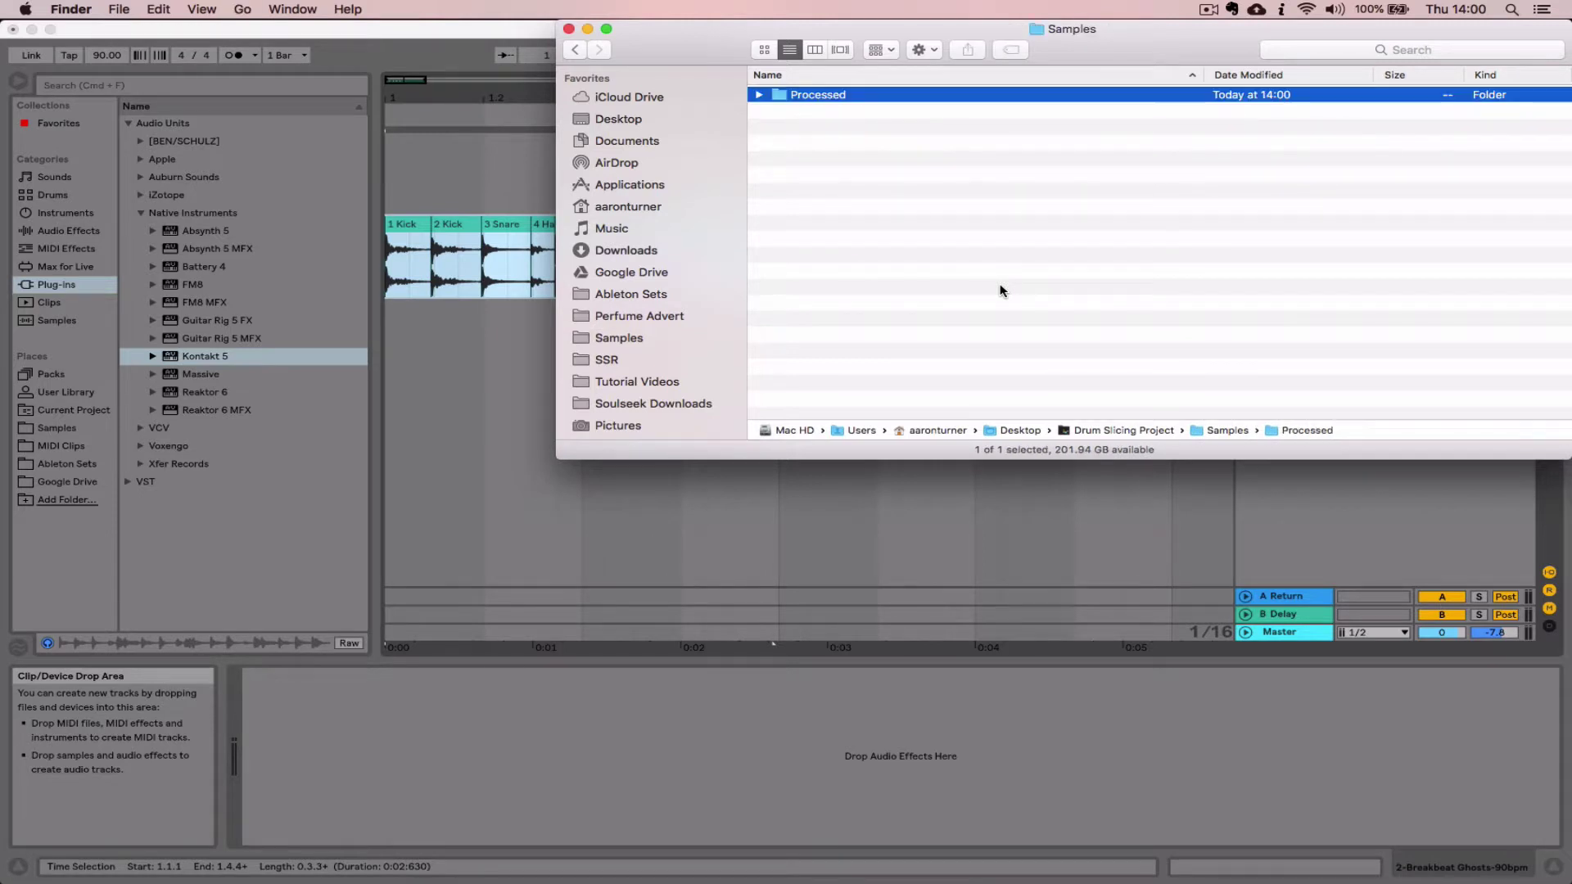
pyautogui.press('super+Down')
pyautogui.press('Down')
pyautogui.press('super+Down')
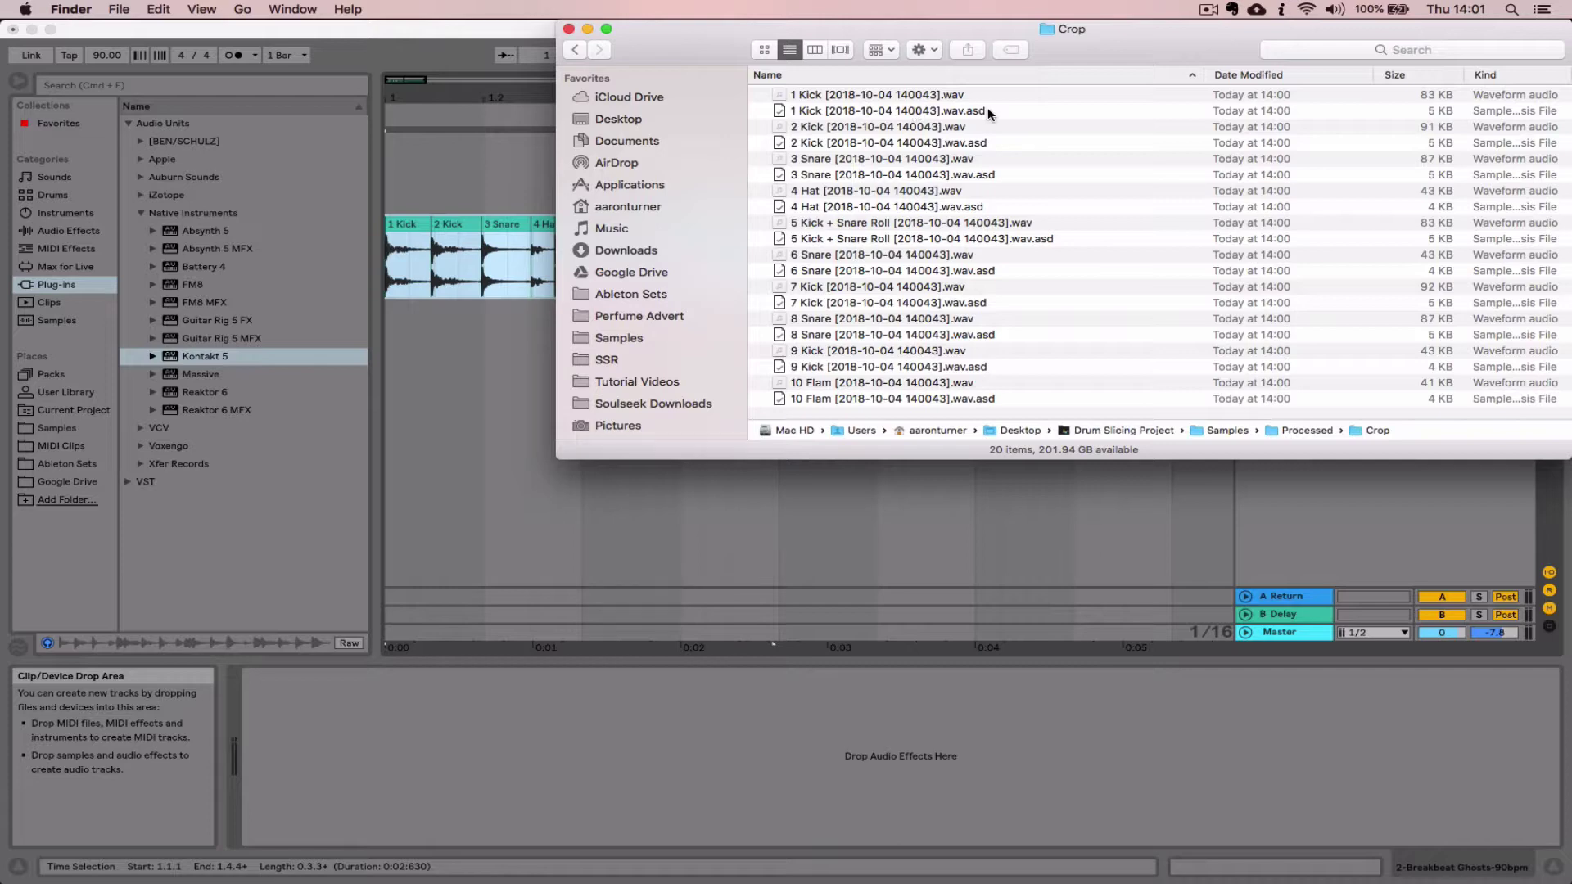
# Step: Open the Kontakt 5 plug-in window and add a new empty instrument to the Multi Rack
pyautogui.click(436, 43)
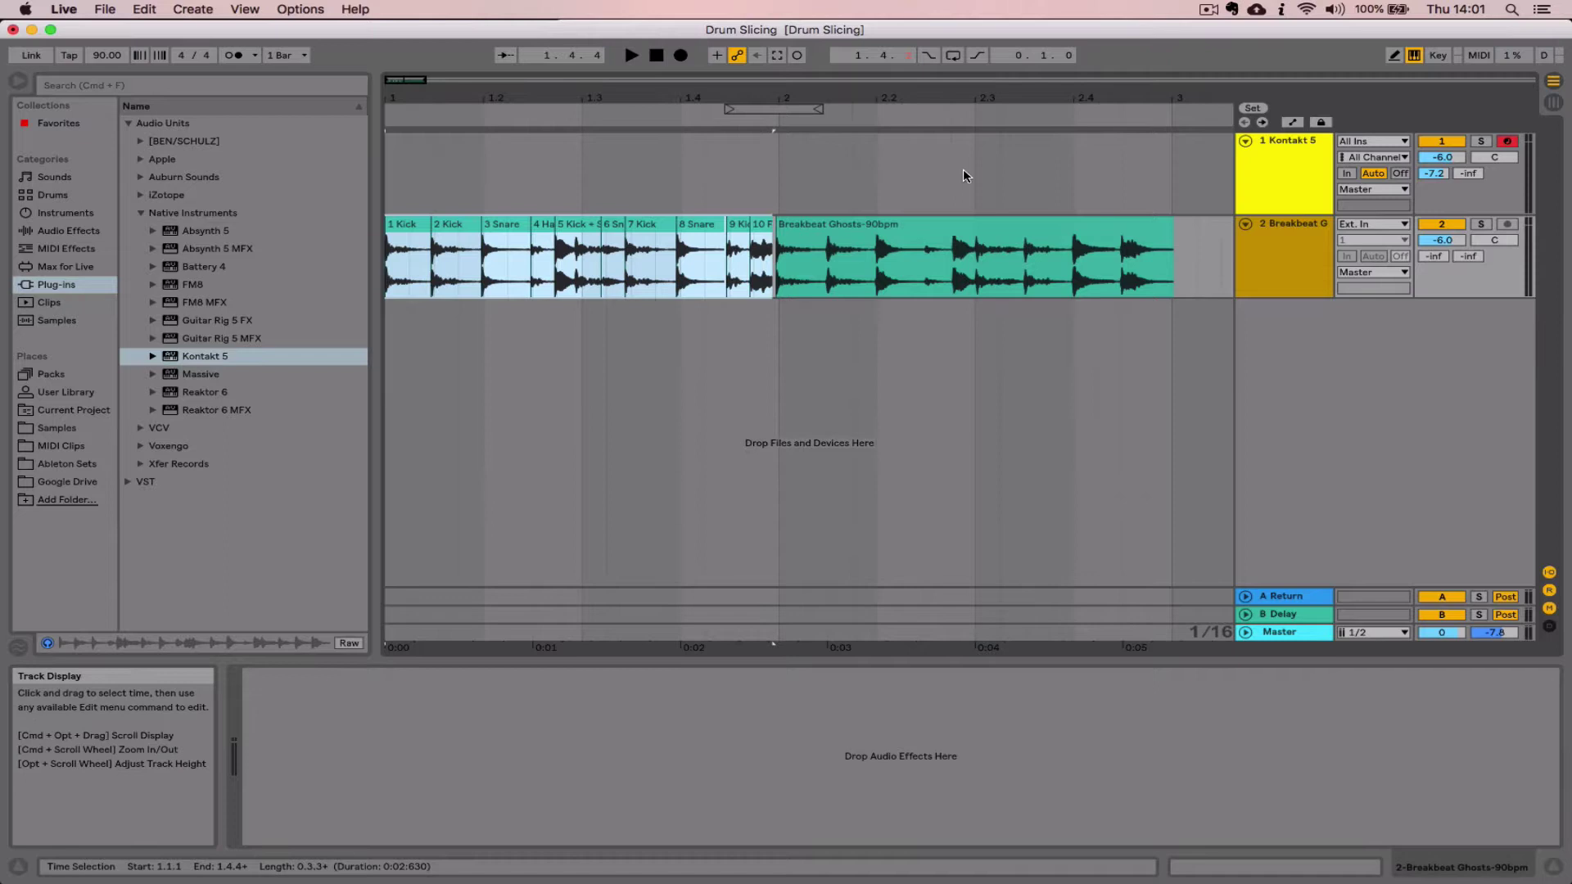
pyautogui.click(1288, 167)
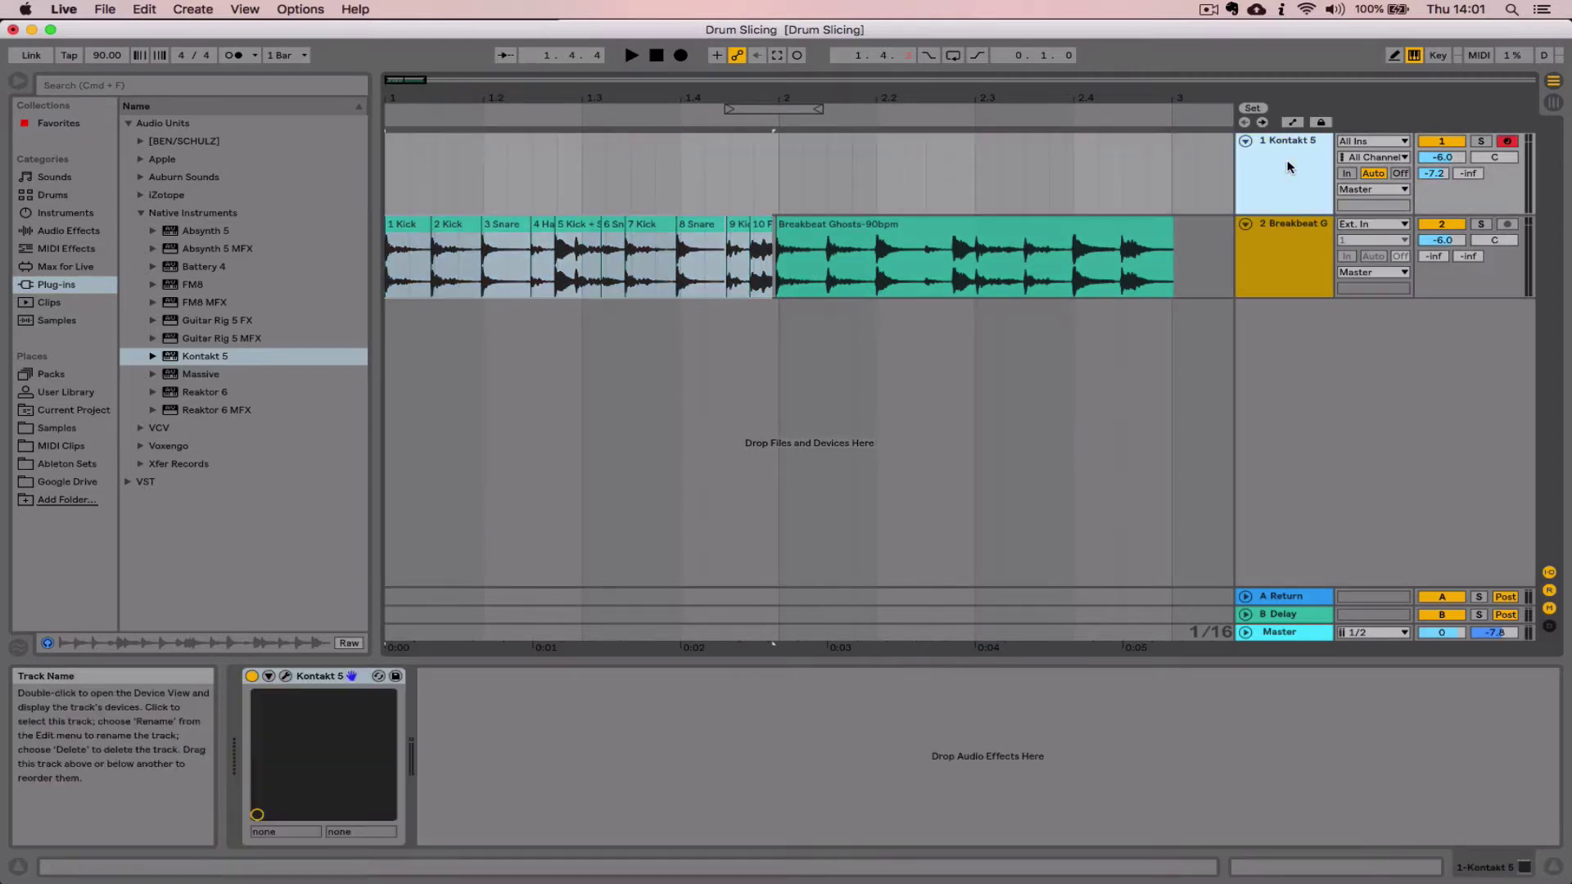
pyautogui.click(286, 676)
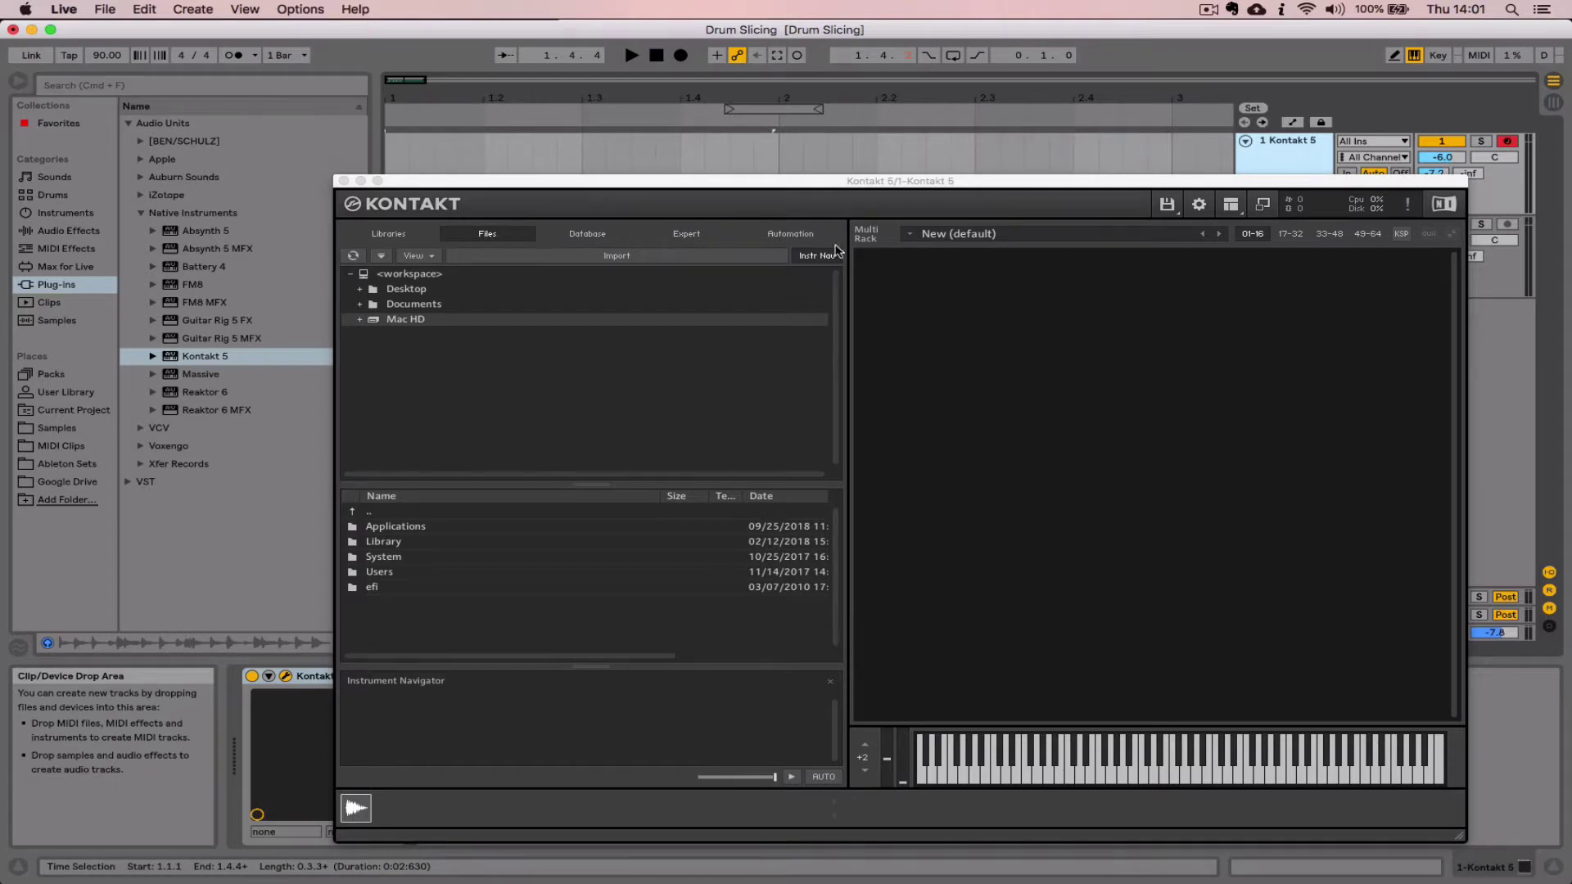
pyautogui.moveTo(863, 184)
pyautogui.mouseDown()
pyautogui.moveTo(860, 149)
pyautogui.moveTo(754, 179)
pyautogui.moveTo(864, 179)
pyautogui.mouseUp()
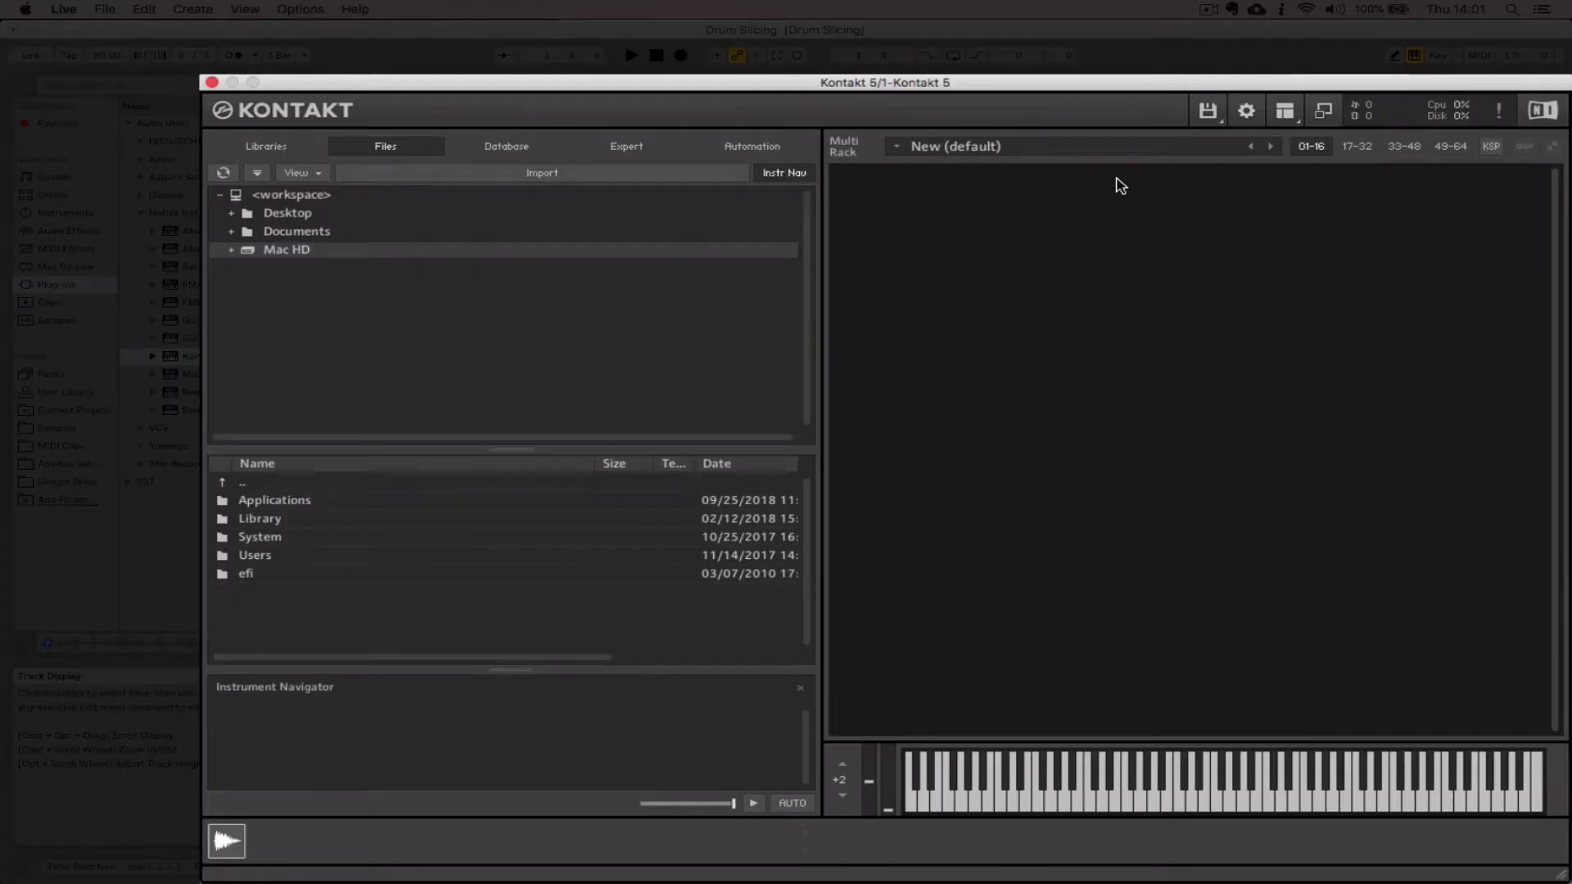
pyautogui.click(1211, 115)
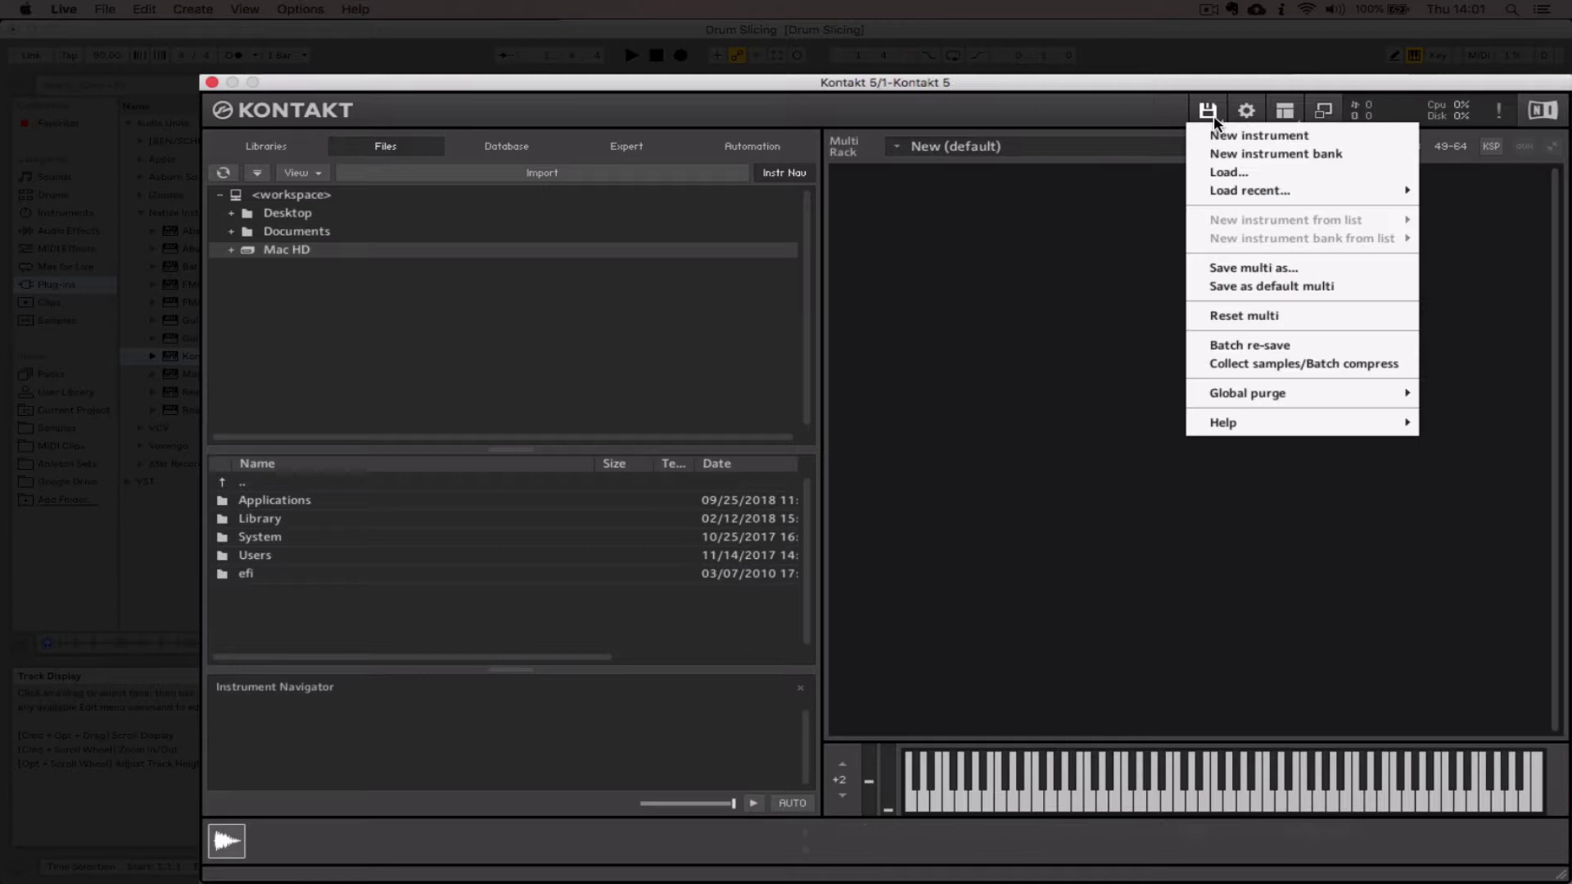
pyautogui.click(1330, 145)
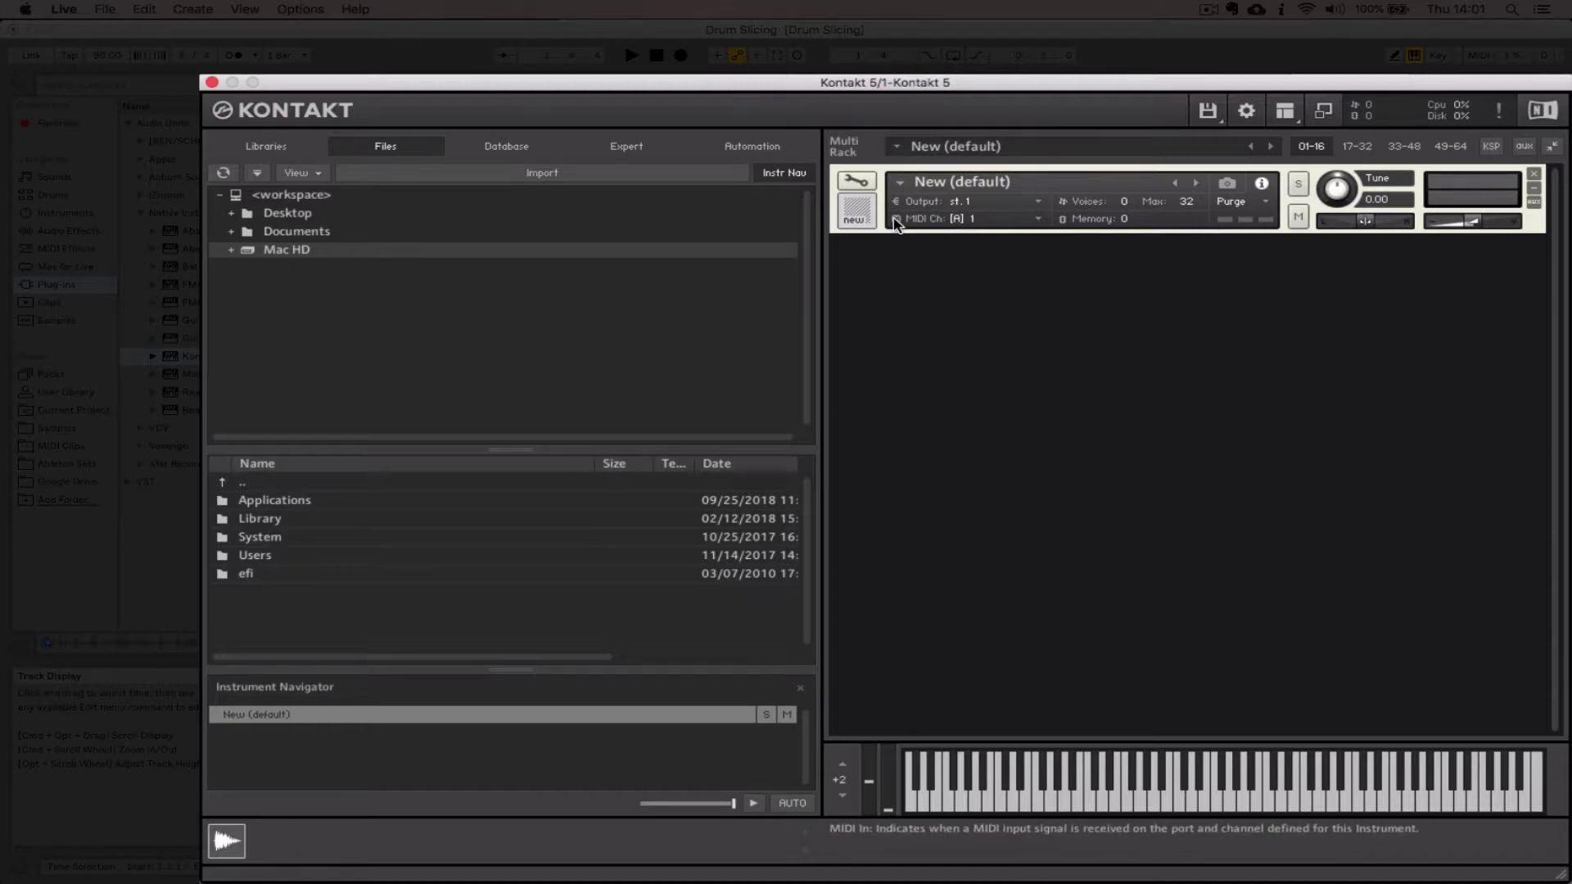
# Step: Put the New (default) instrument in Edit Mode and show its empty Mapping Editor
pyautogui.click(860, 182)
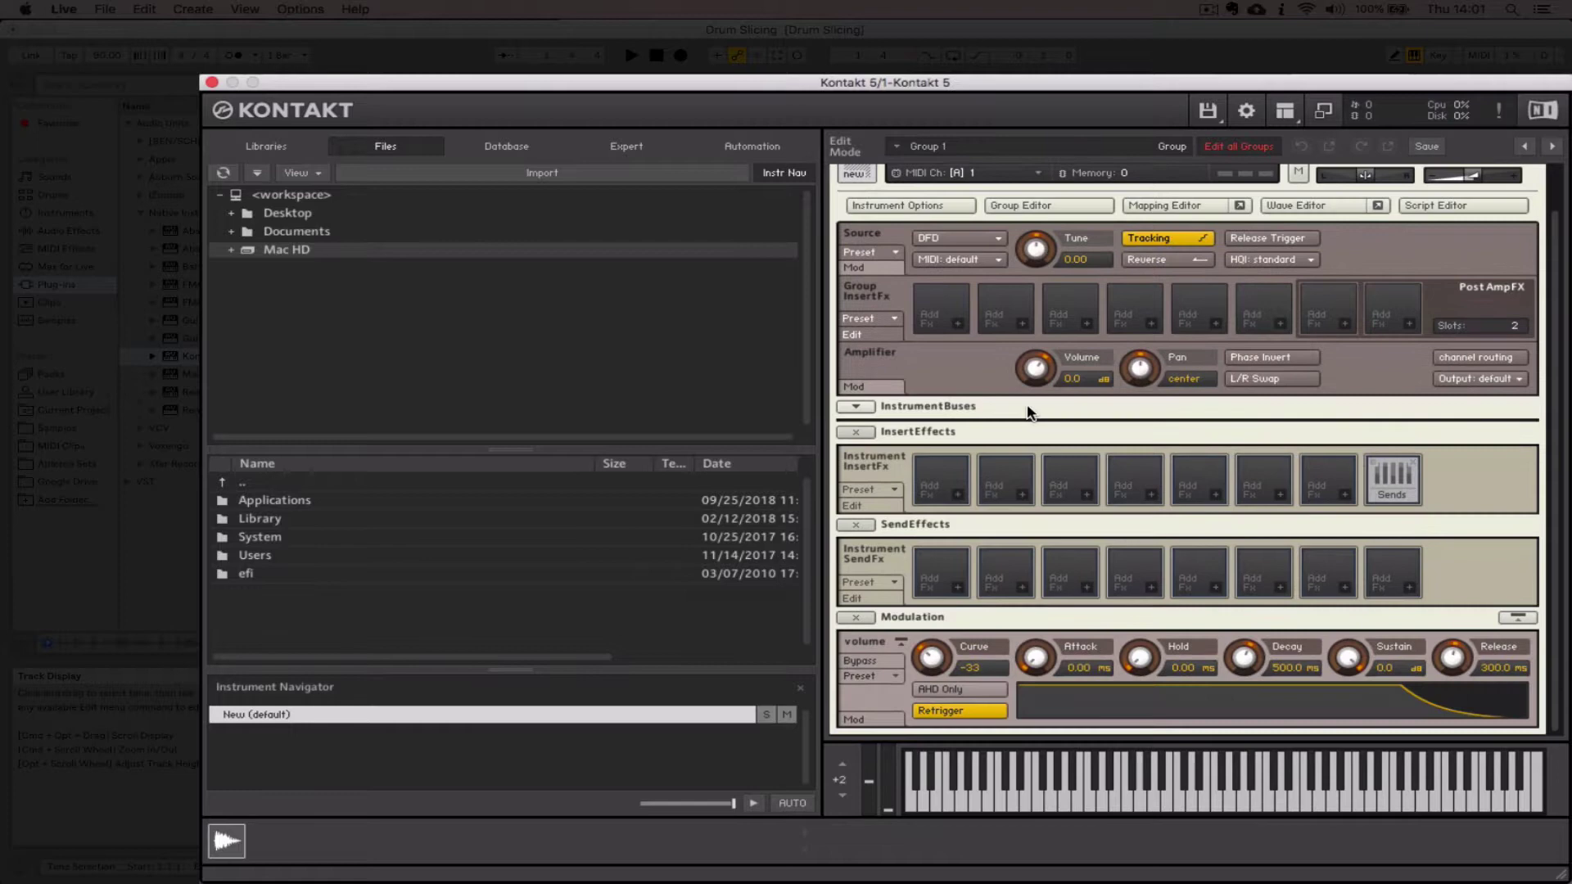
pyautogui.scroll(2, 1030, 412)
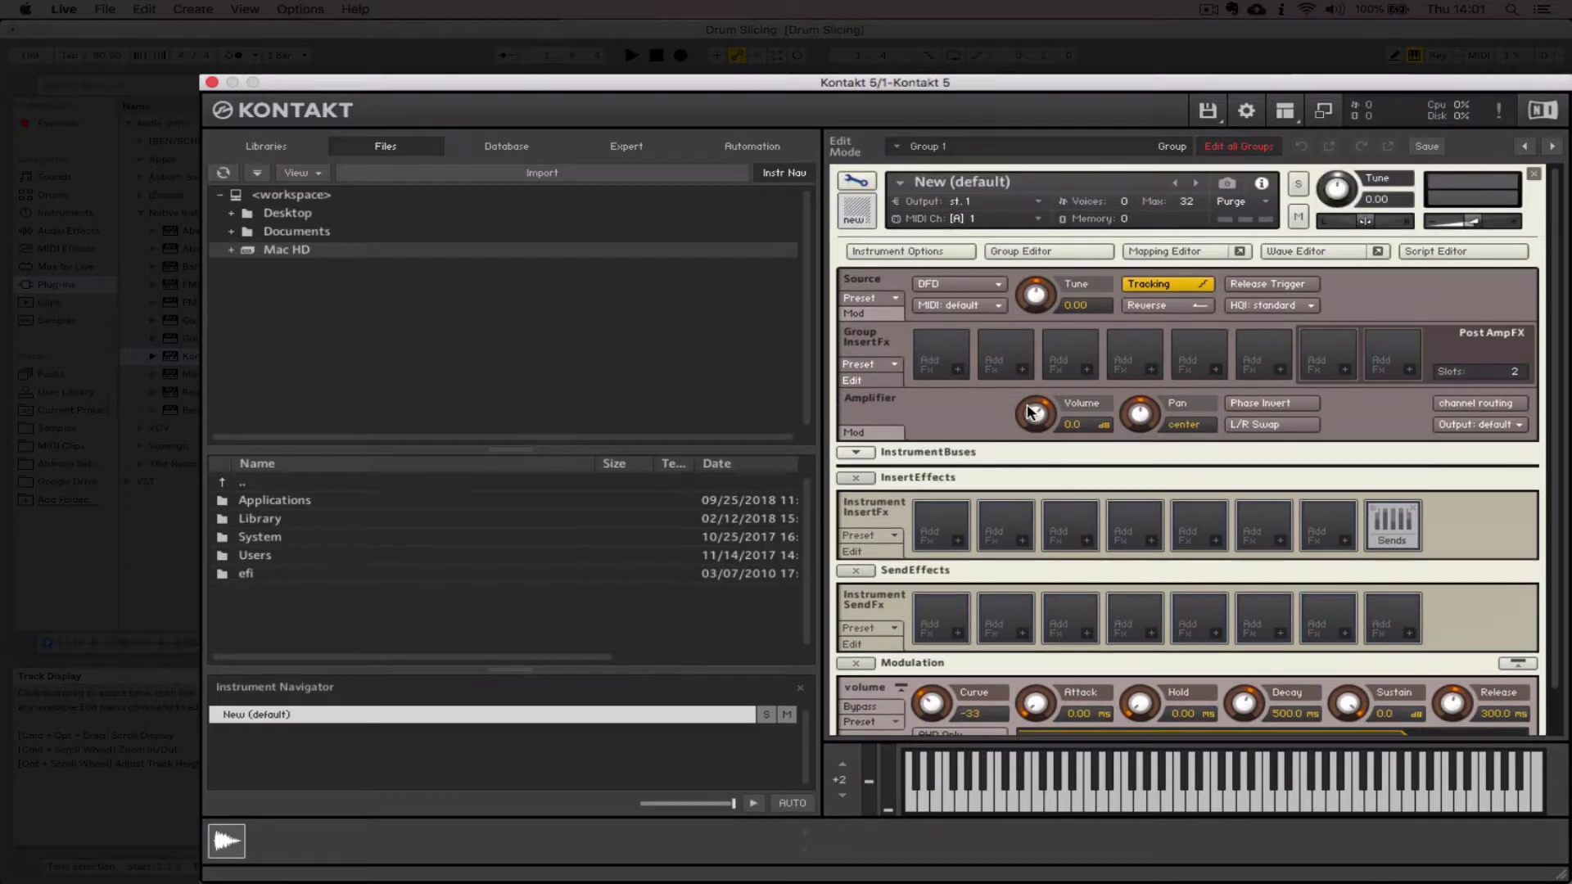
pyautogui.click(1171, 256)
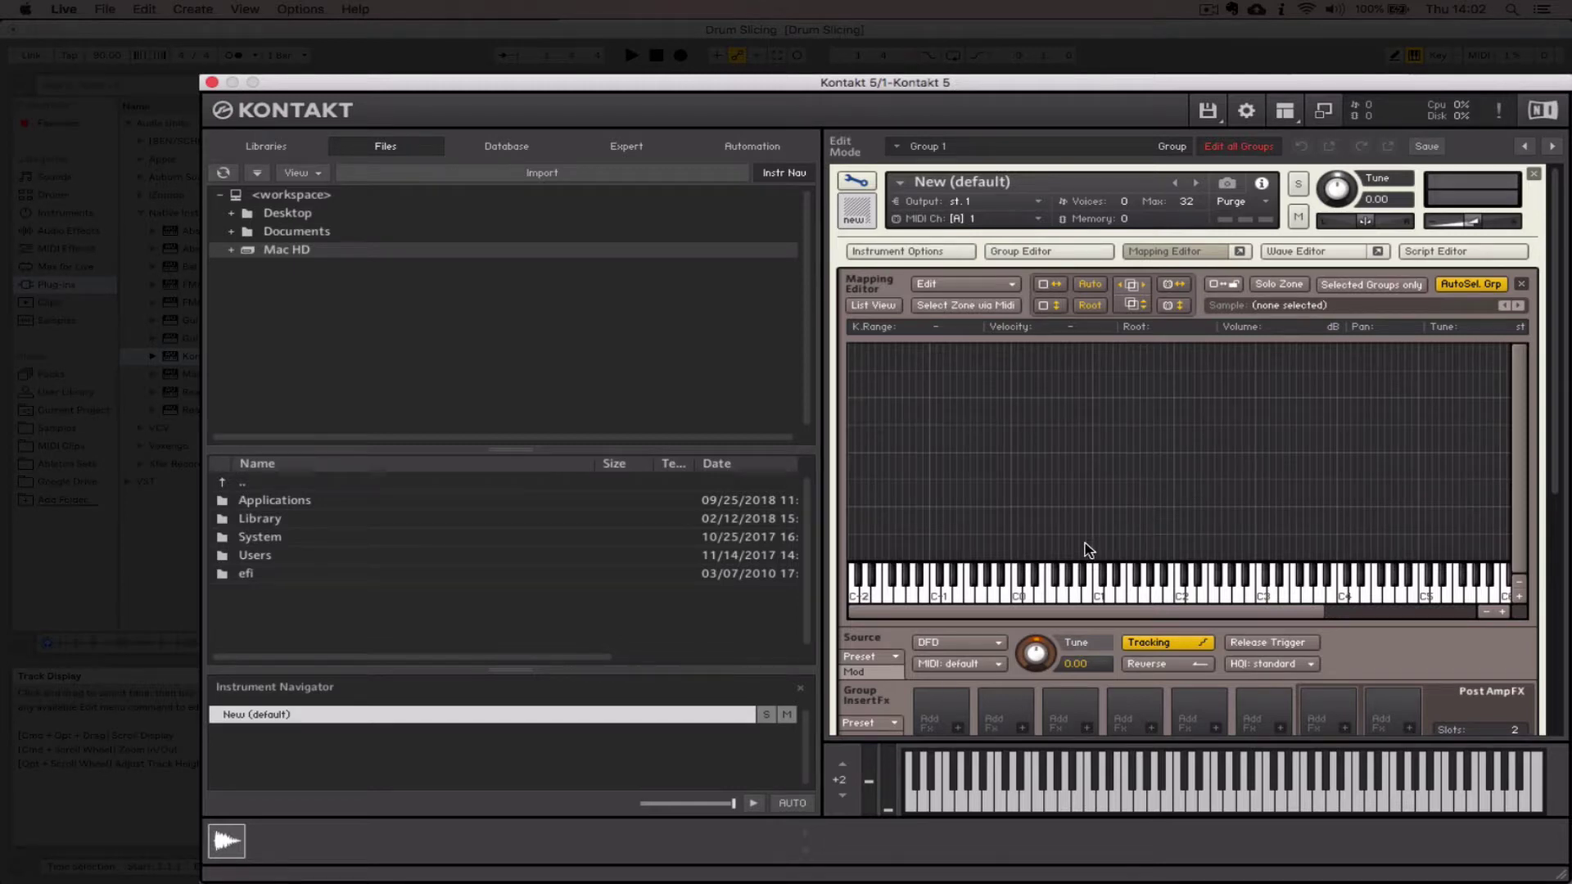
# Step: Browse Desktop › Drum Slicing Project › Samples › Processed › Crop to list the ten slice WAVs
pyautogui.click(296, 214)
pyautogui.click(345, 234)
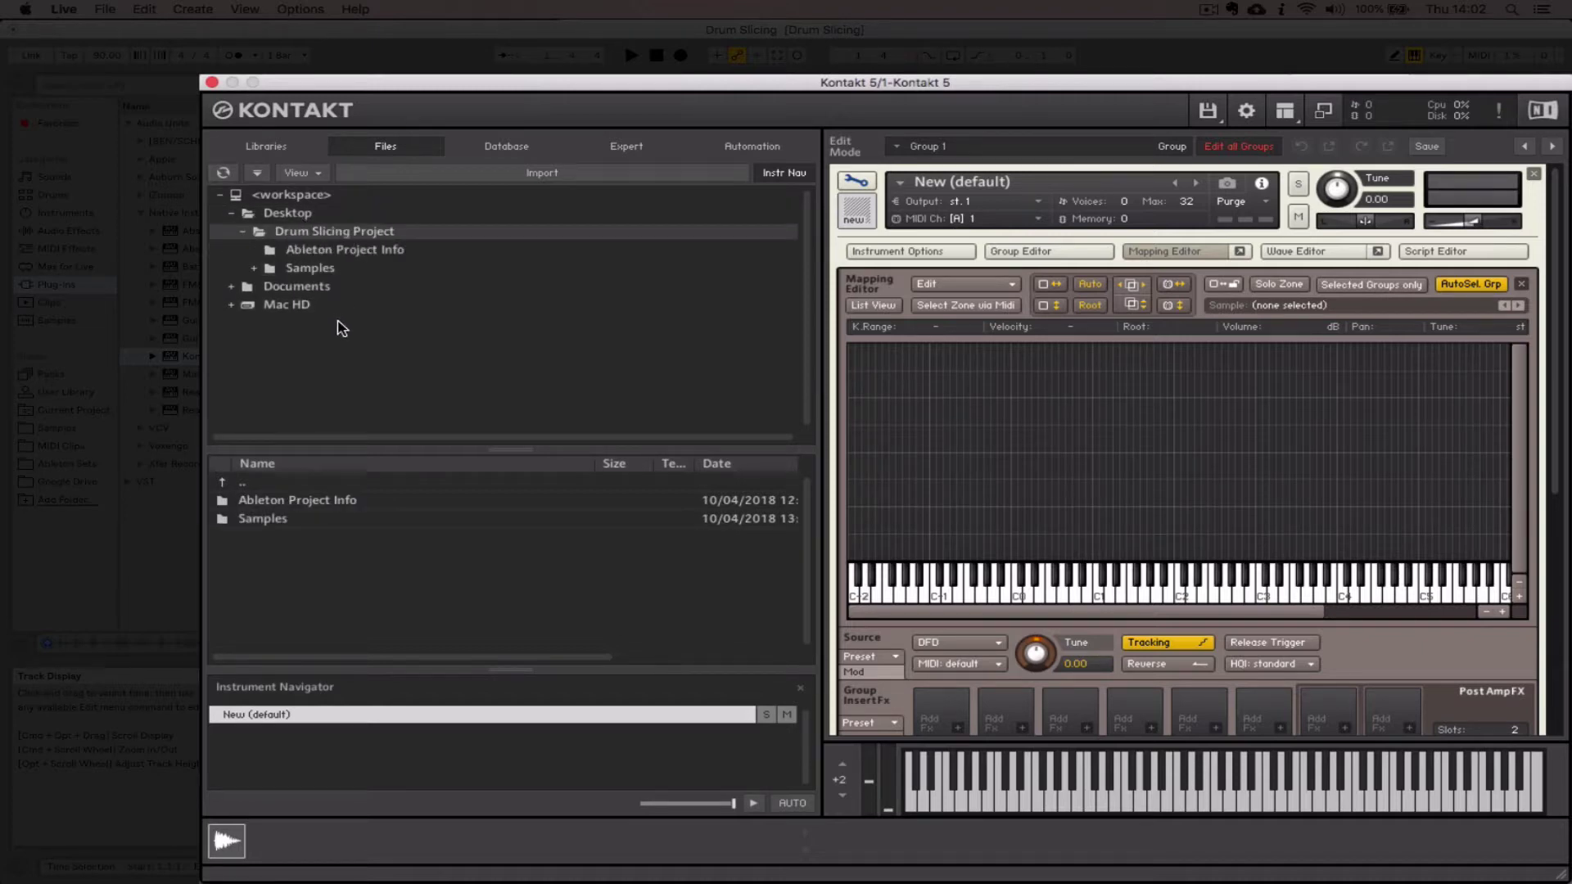
pyautogui.doubleClick(296, 521)
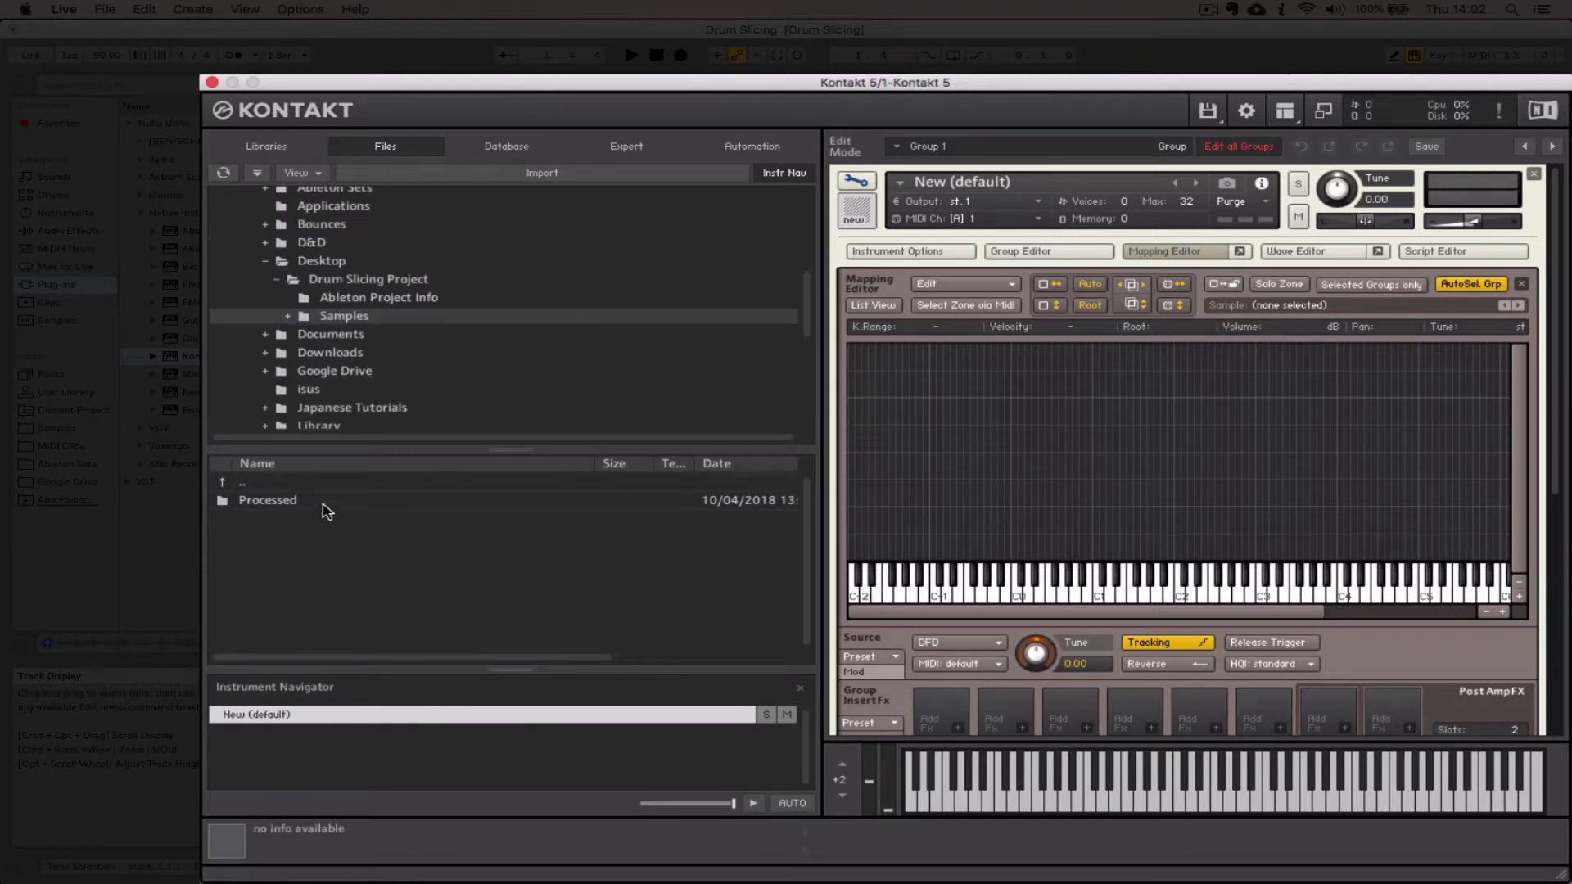
pyautogui.doubleClick(311, 508)
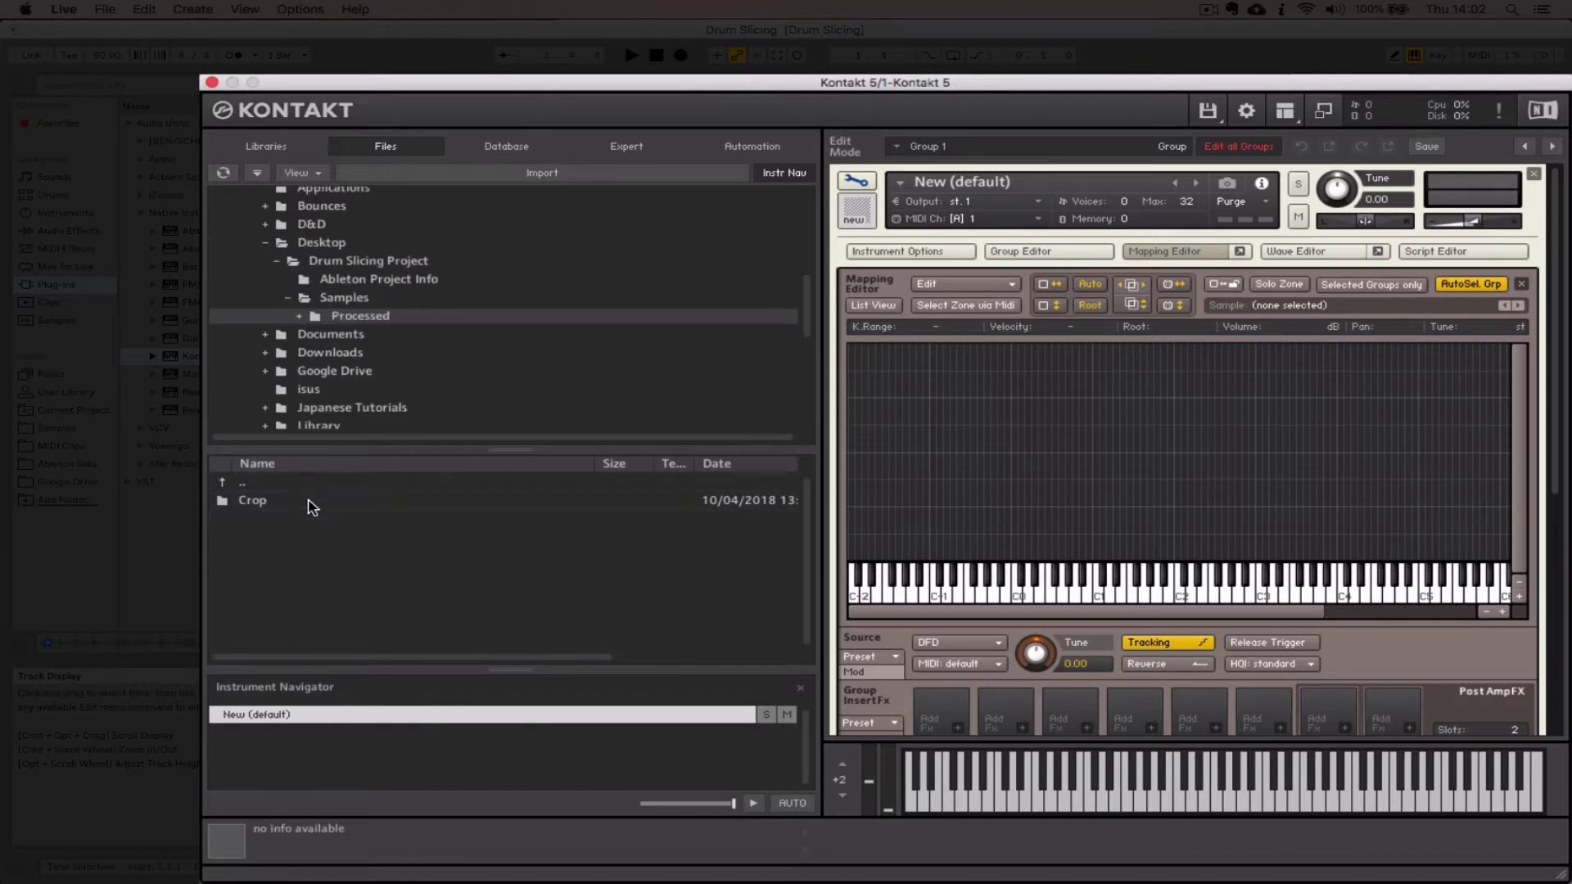
pyautogui.moveTo(464, 439); pyautogui.dragTo(466, 357)
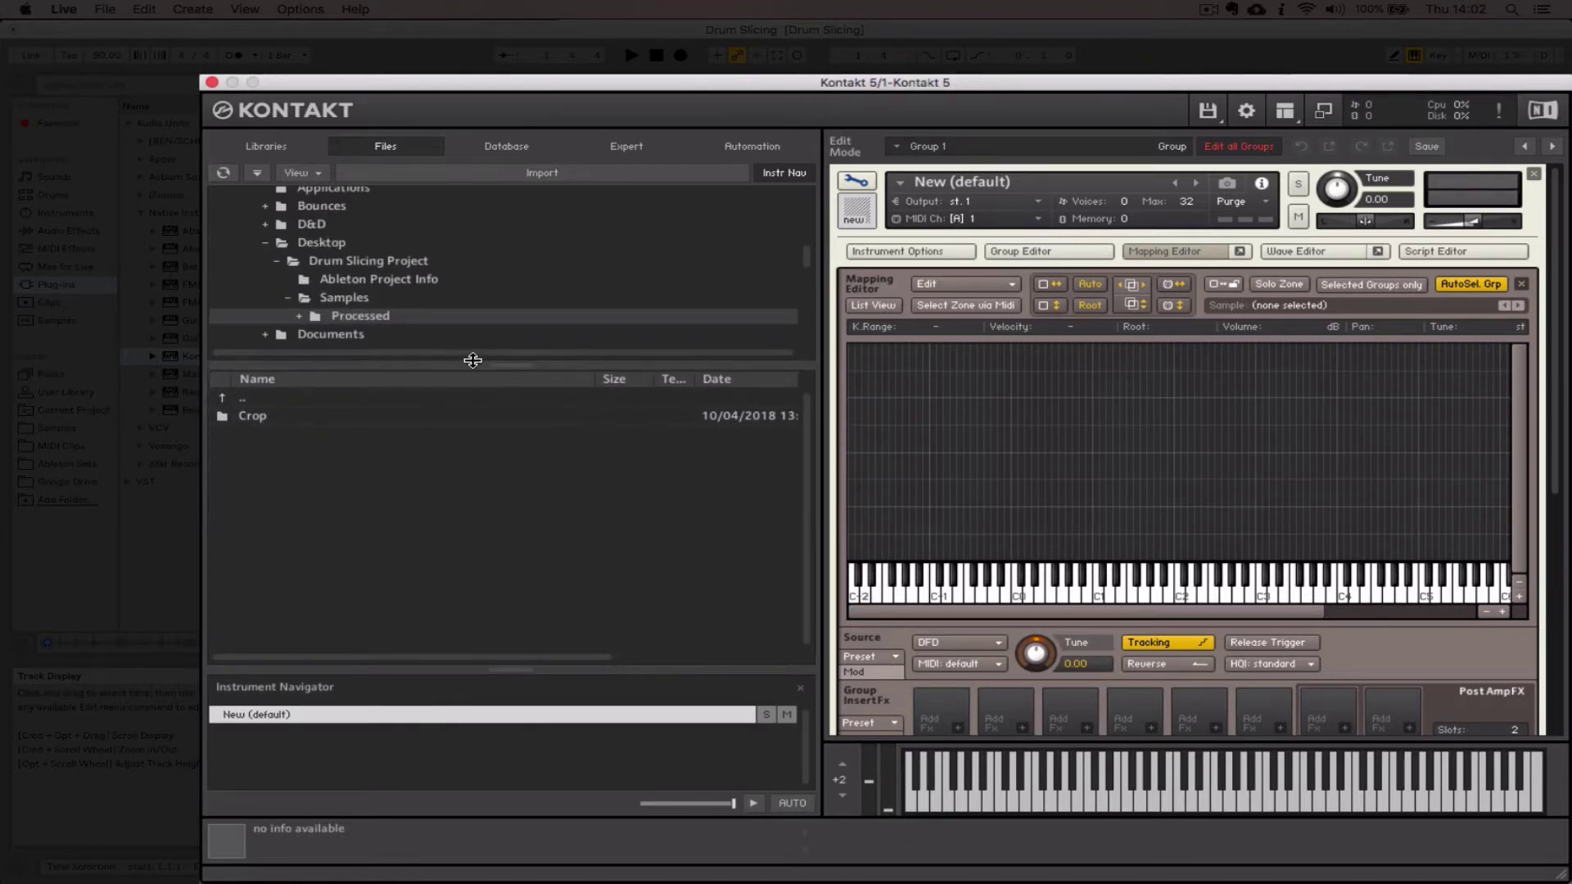
pyautogui.doubleClick(262, 416)
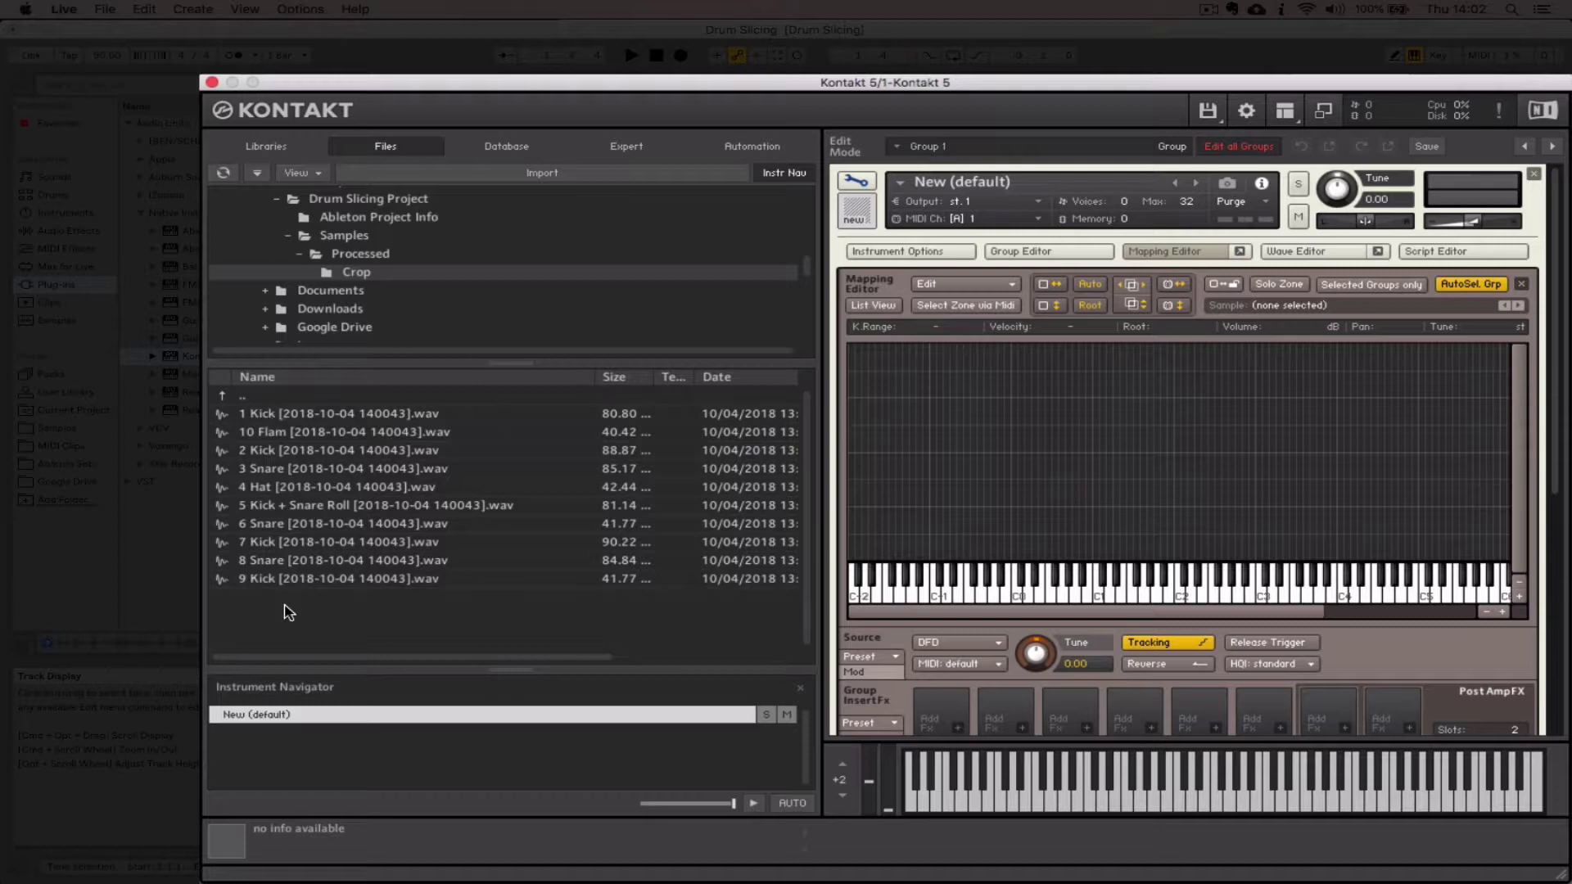
pyautogui.click(278, 434)
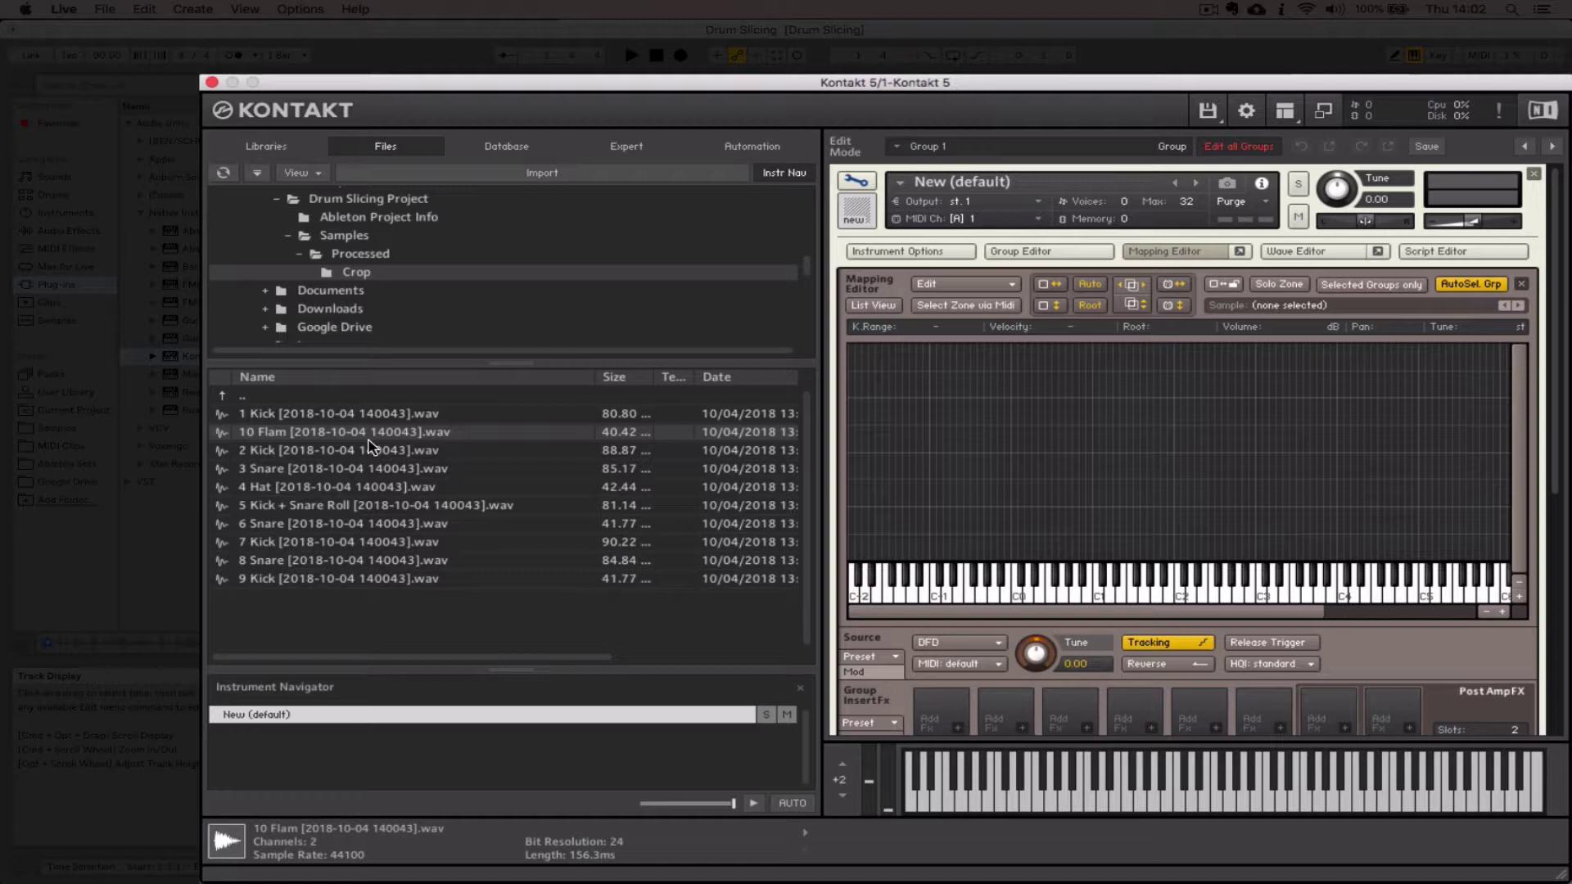
pyautogui.click(366, 415)
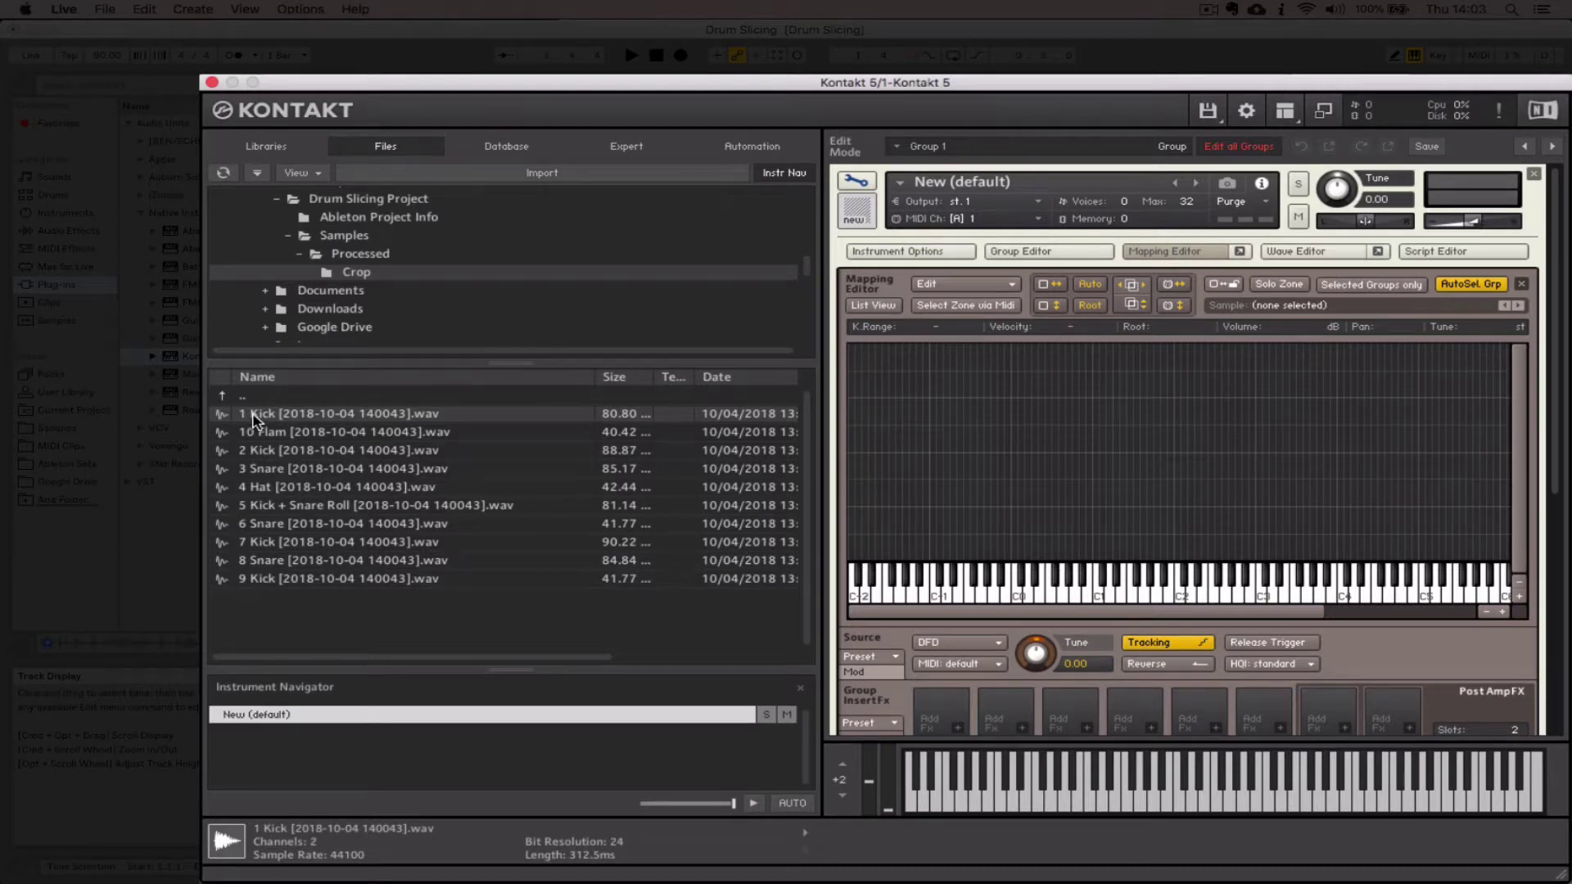
pyautogui.moveTo(262, 419); pyautogui.dragTo(1096, 476)
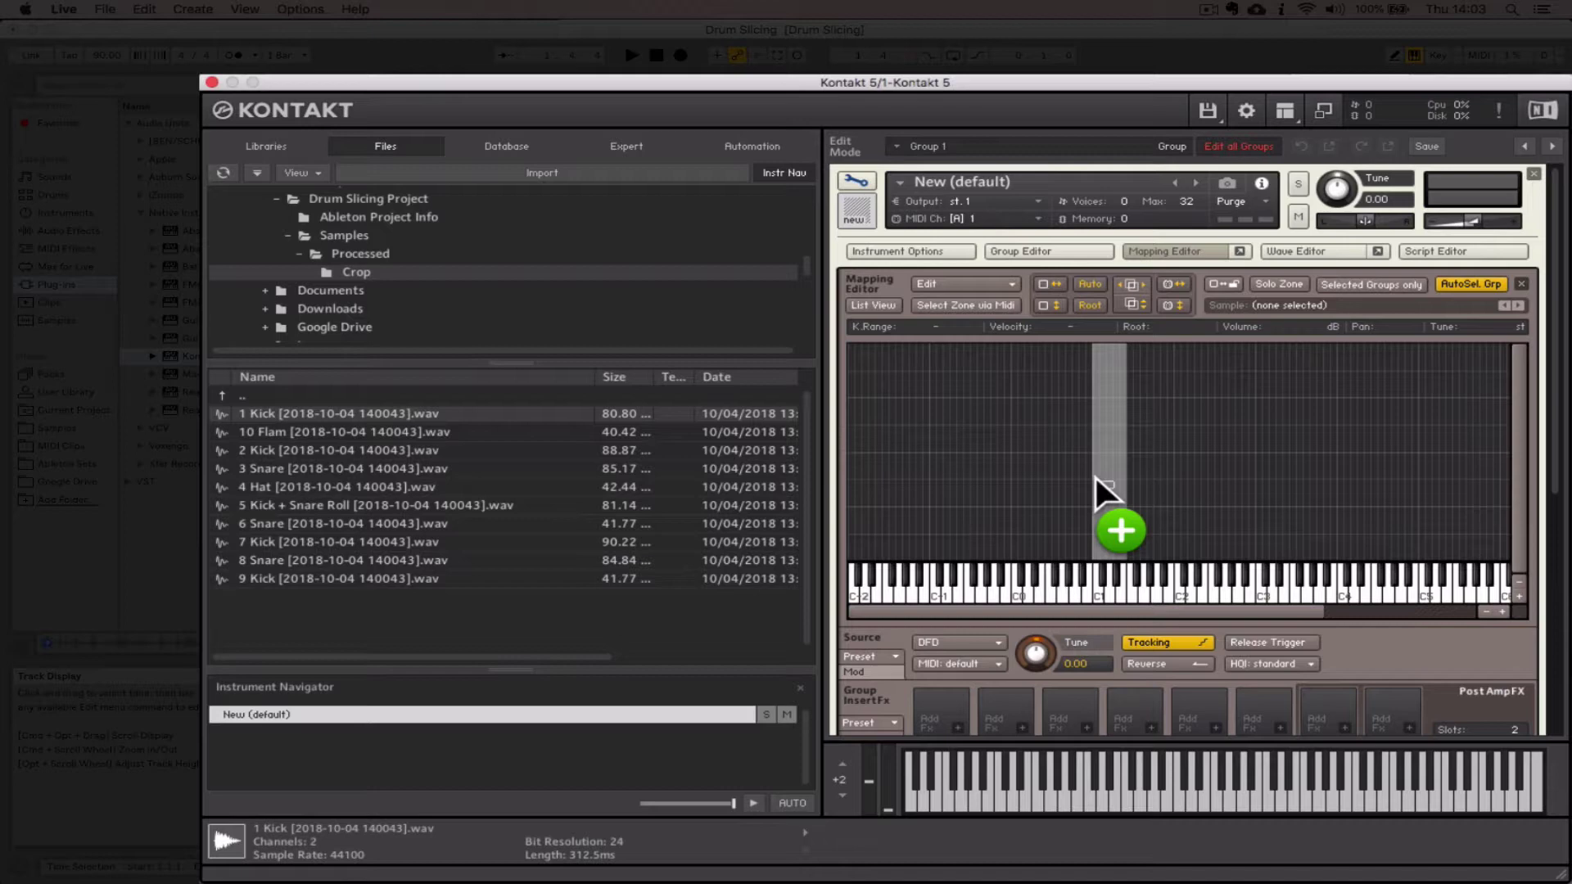
pyautogui.moveTo(1094, 474); pyautogui.dragTo(1094, 346)
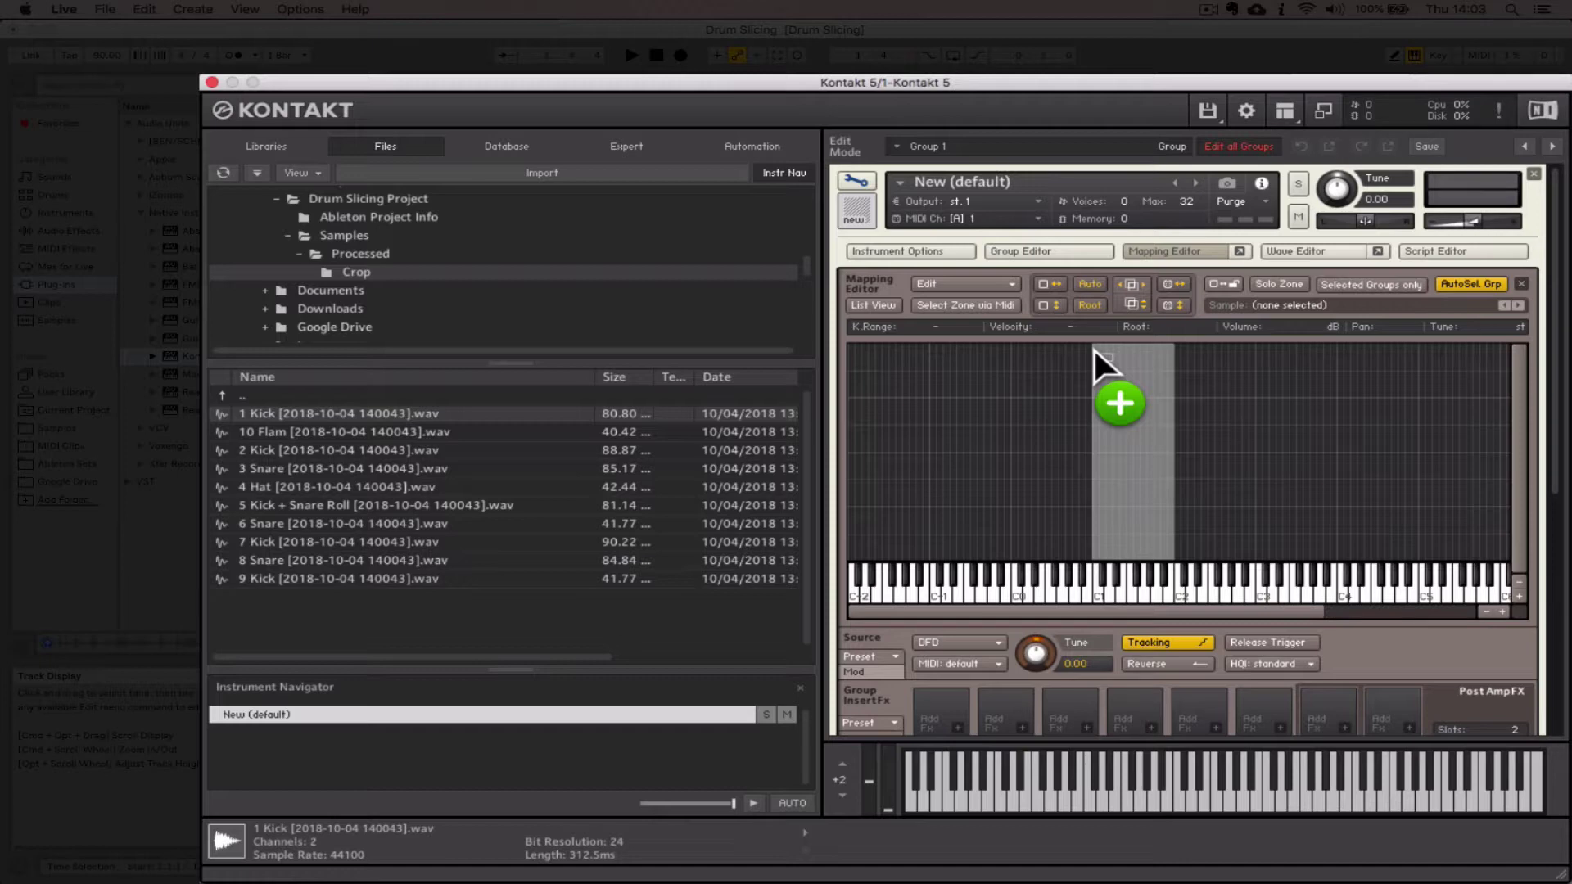
pyautogui.moveTo(1093, 347); pyautogui.dragTo(1093, 348)
pyautogui.moveTo(1094, 346); pyautogui.dragTo(1093, 342)
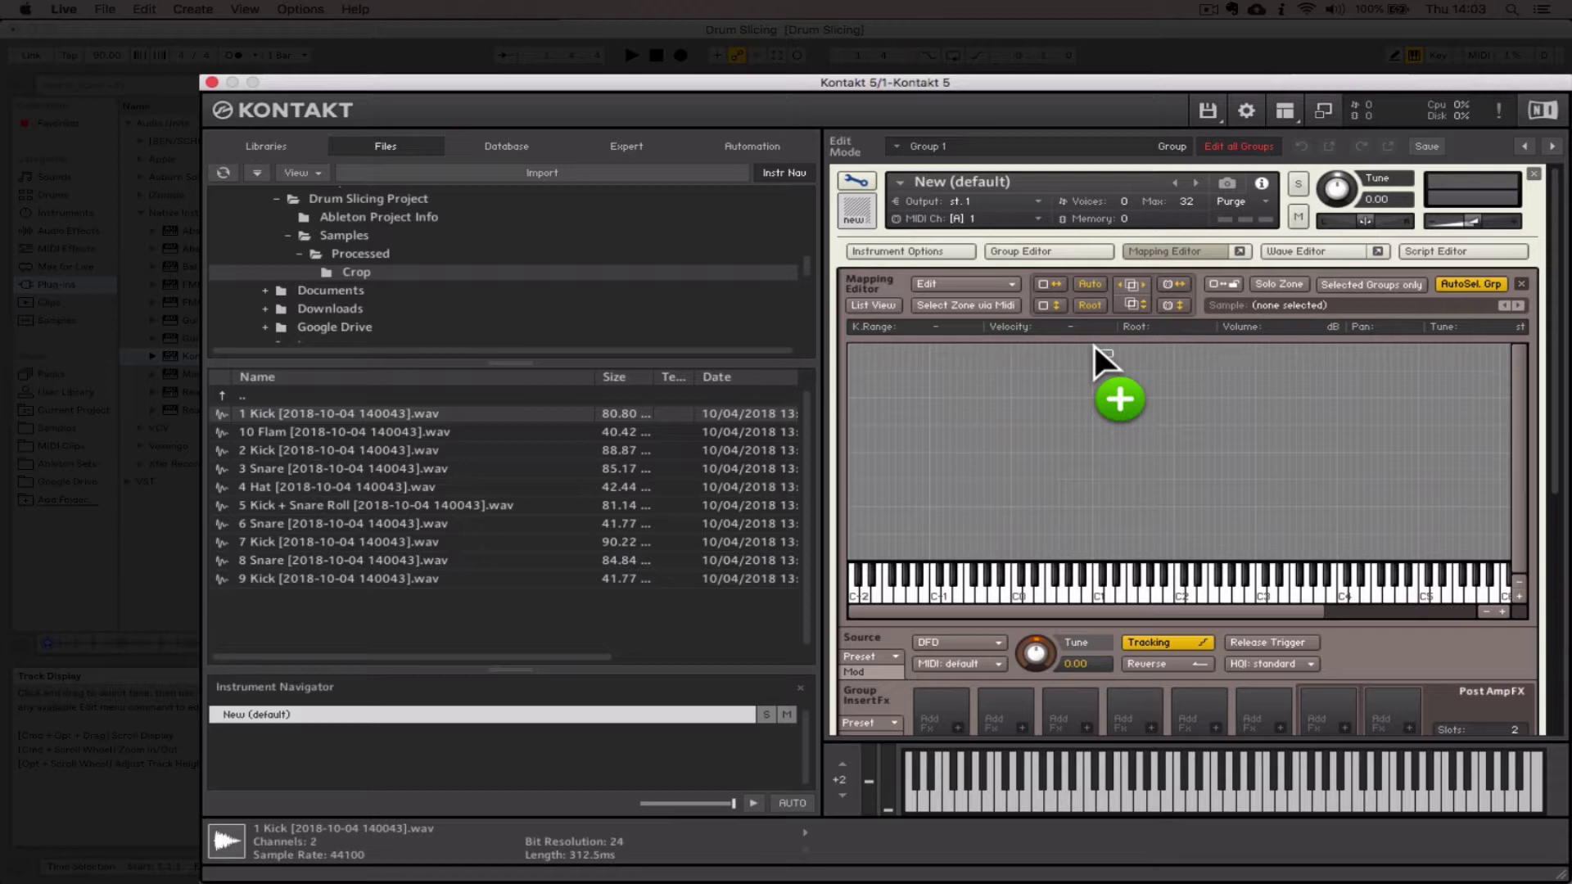
pyautogui.moveTo(1093, 342); pyautogui.dragTo(1095, 545)
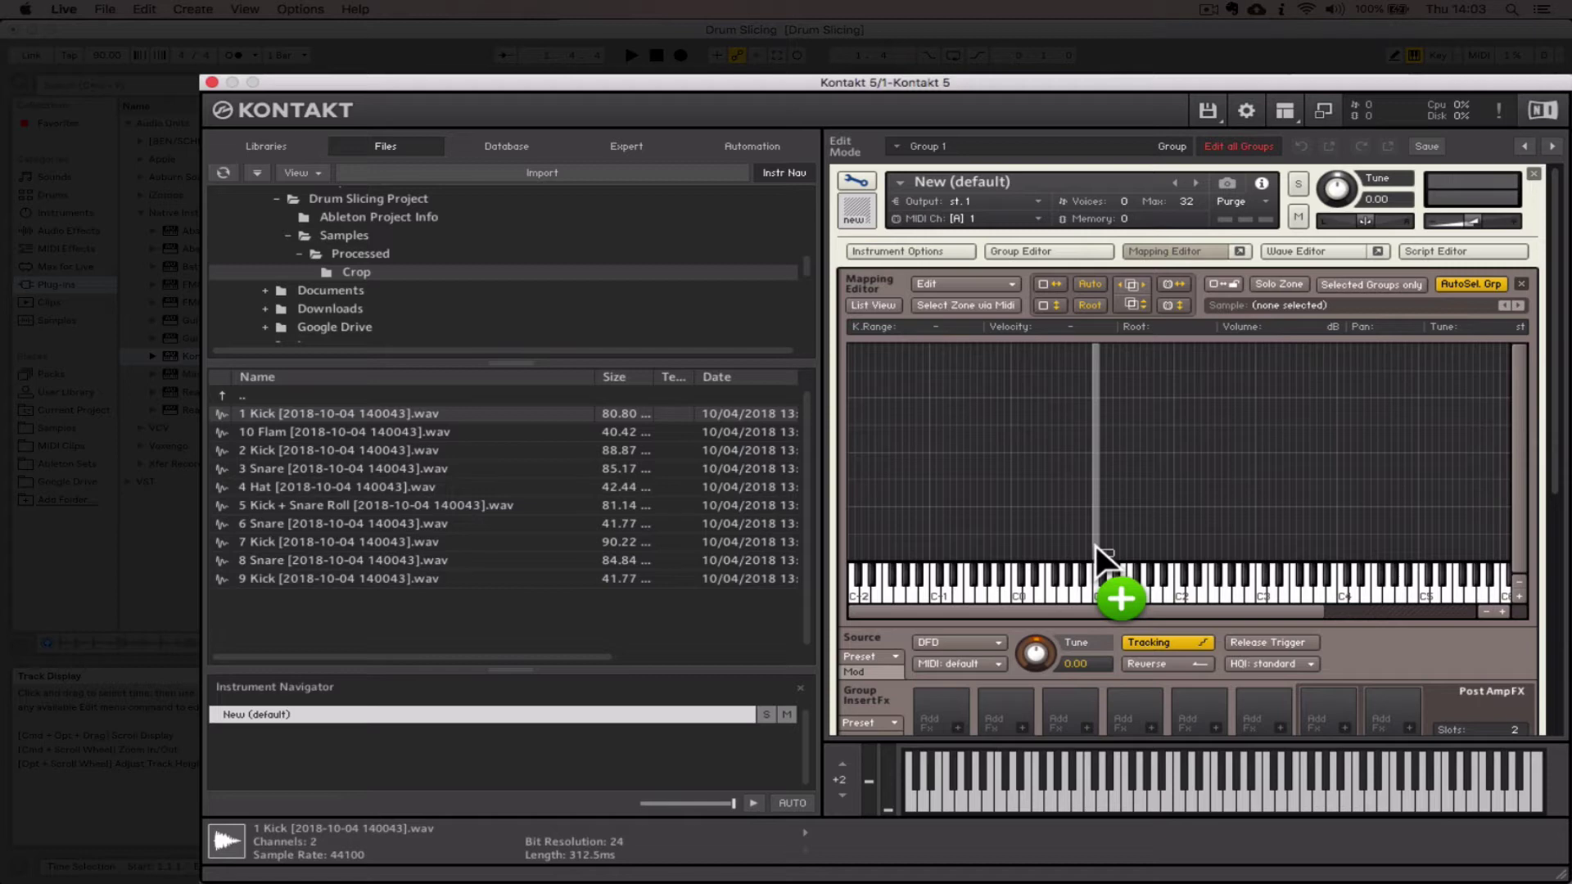
pyautogui.moveTo(1095, 545); pyautogui.dragTo(1096, 545)
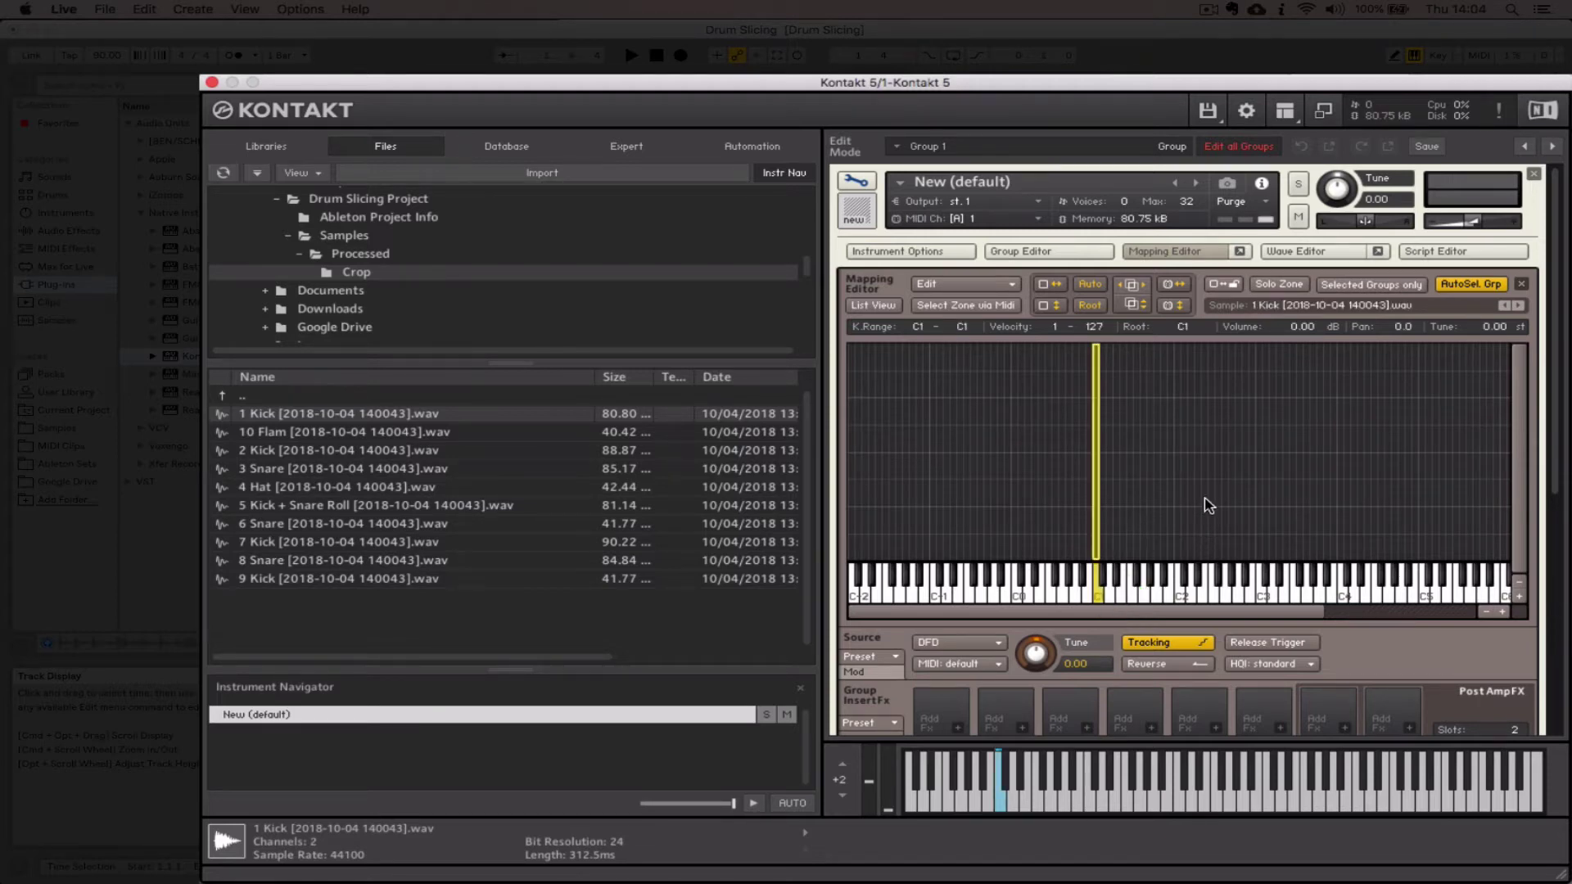
pyautogui.moveTo(1153, 532); pyautogui.dragTo(1038, 494)
pyautogui.press('Delete')
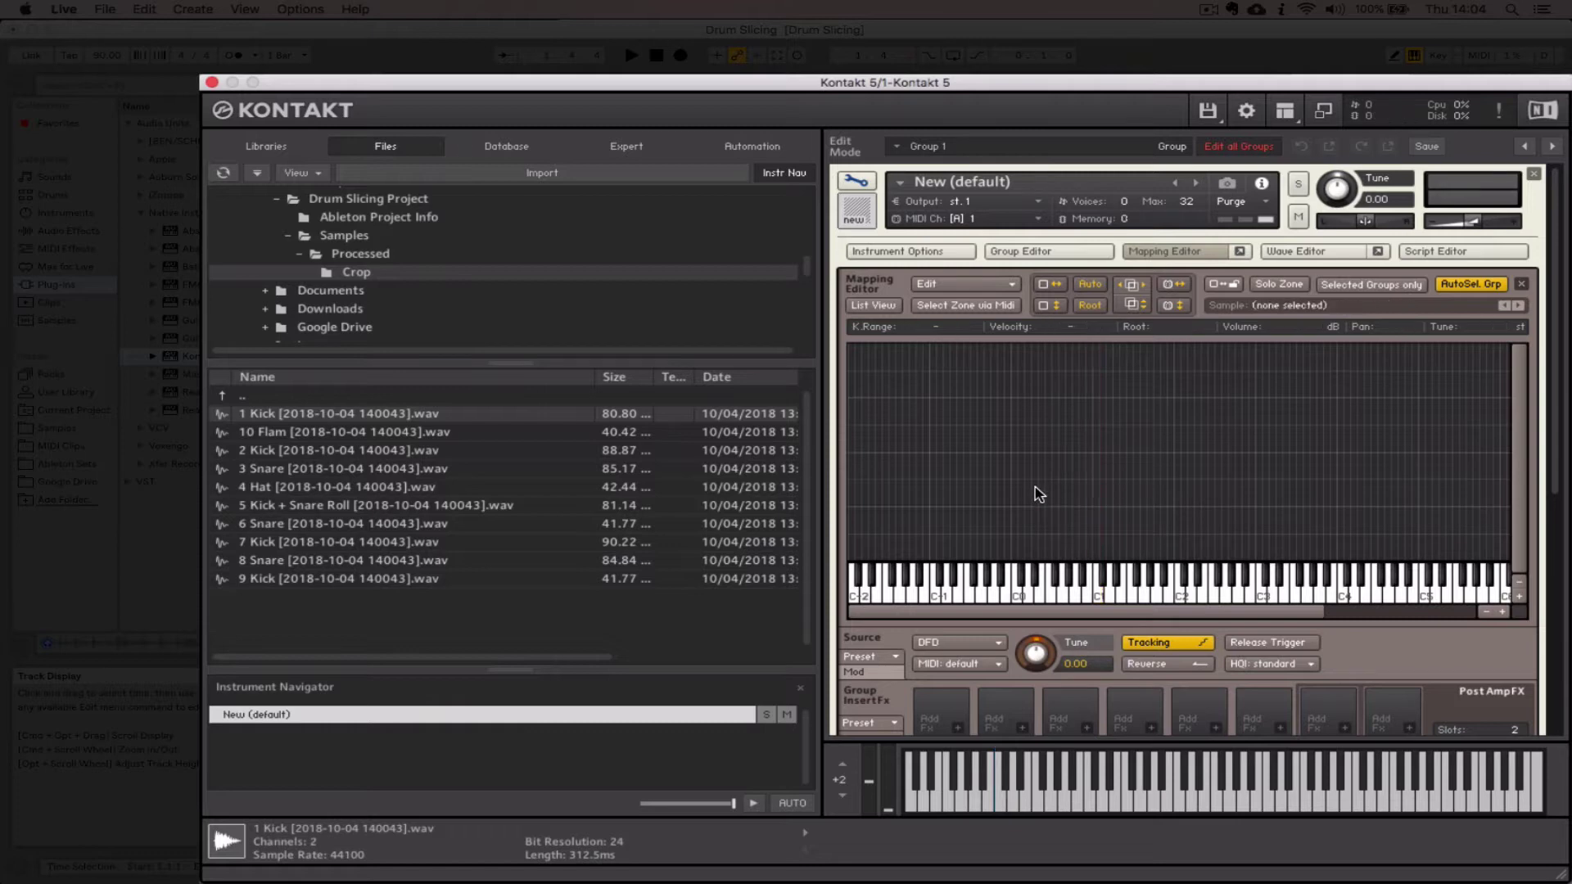
# Step: Select all ten slices, 1 Kick through 10 Flam, and drop them onto adjacent keys in the mapping grid
pyautogui.click(310, 452)
pyautogui.click(323, 471)
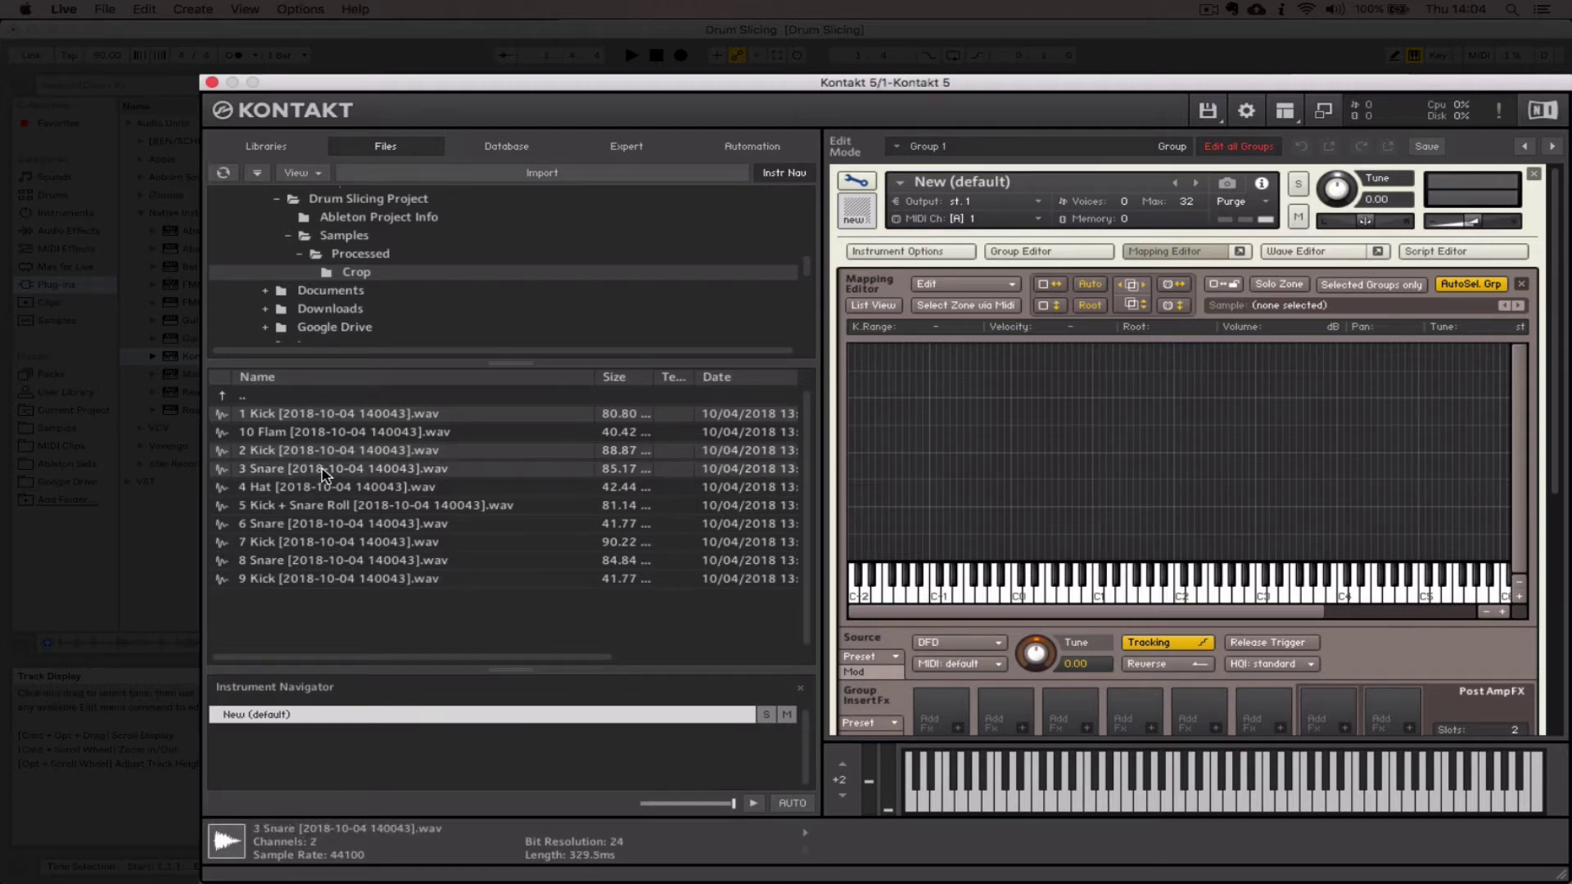
pyautogui.click(327, 488)
pyautogui.click(326, 504)
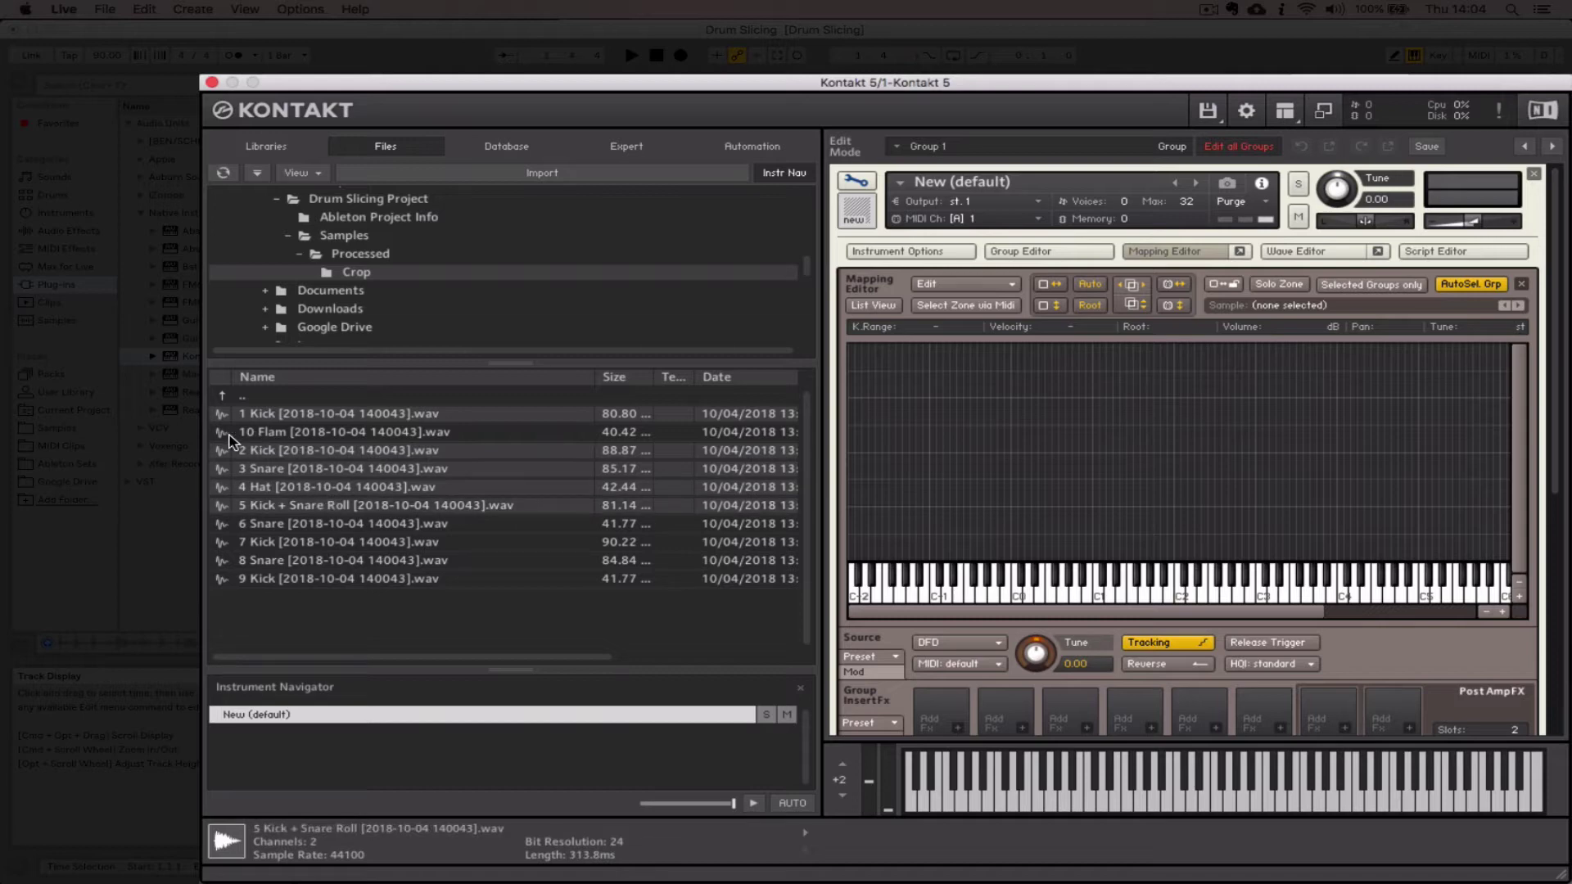
pyautogui.click(318, 531)
pyautogui.click(323, 543)
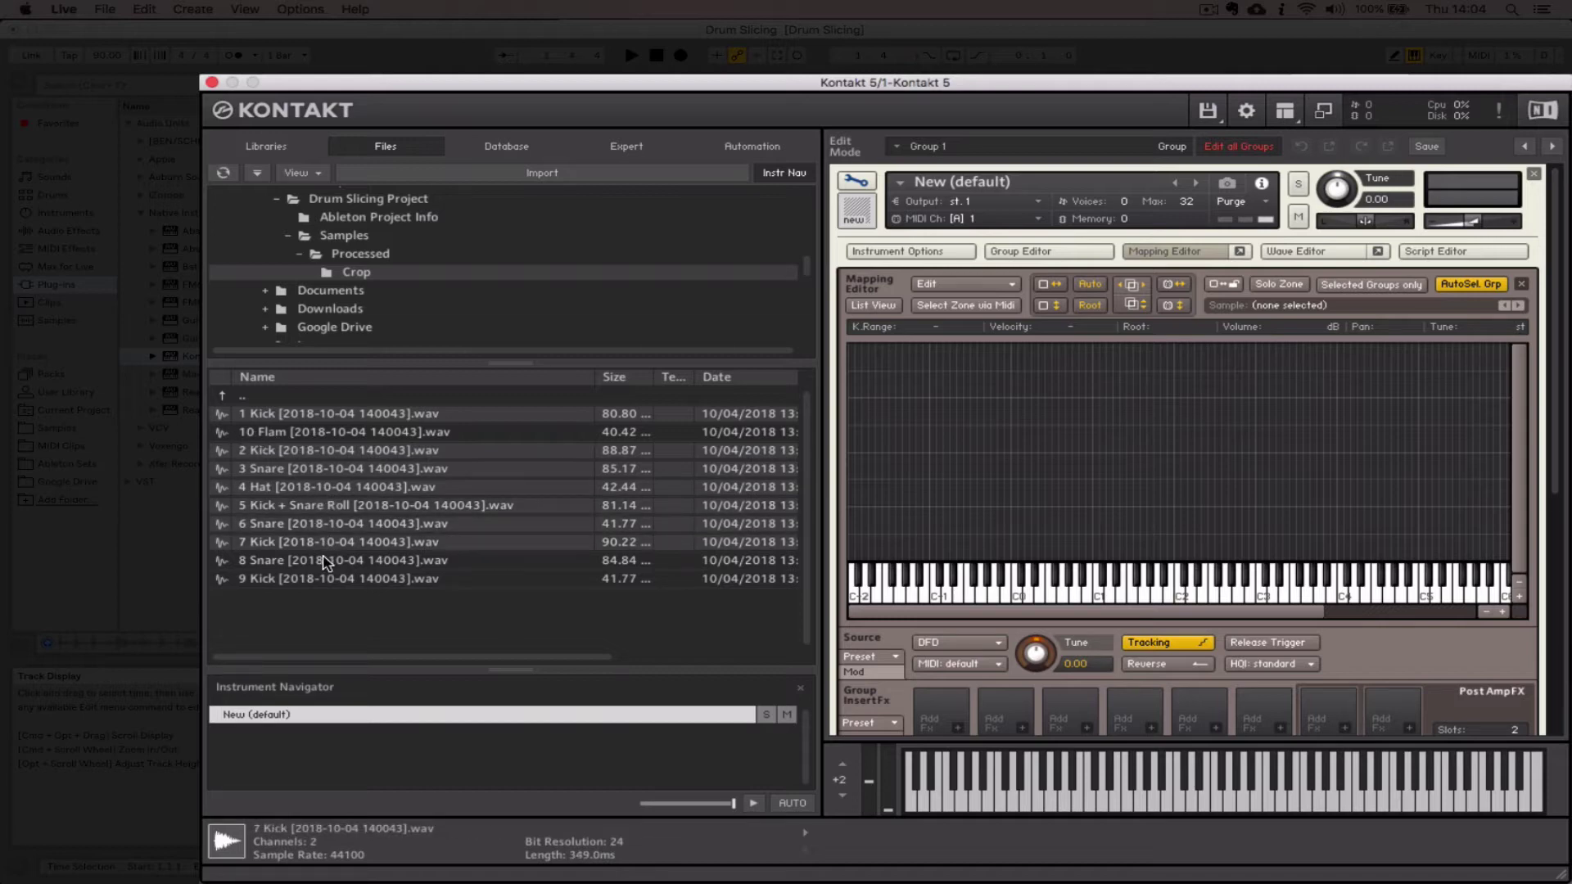
pyautogui.click(326, 562)
pyautogui.click(328, 580)
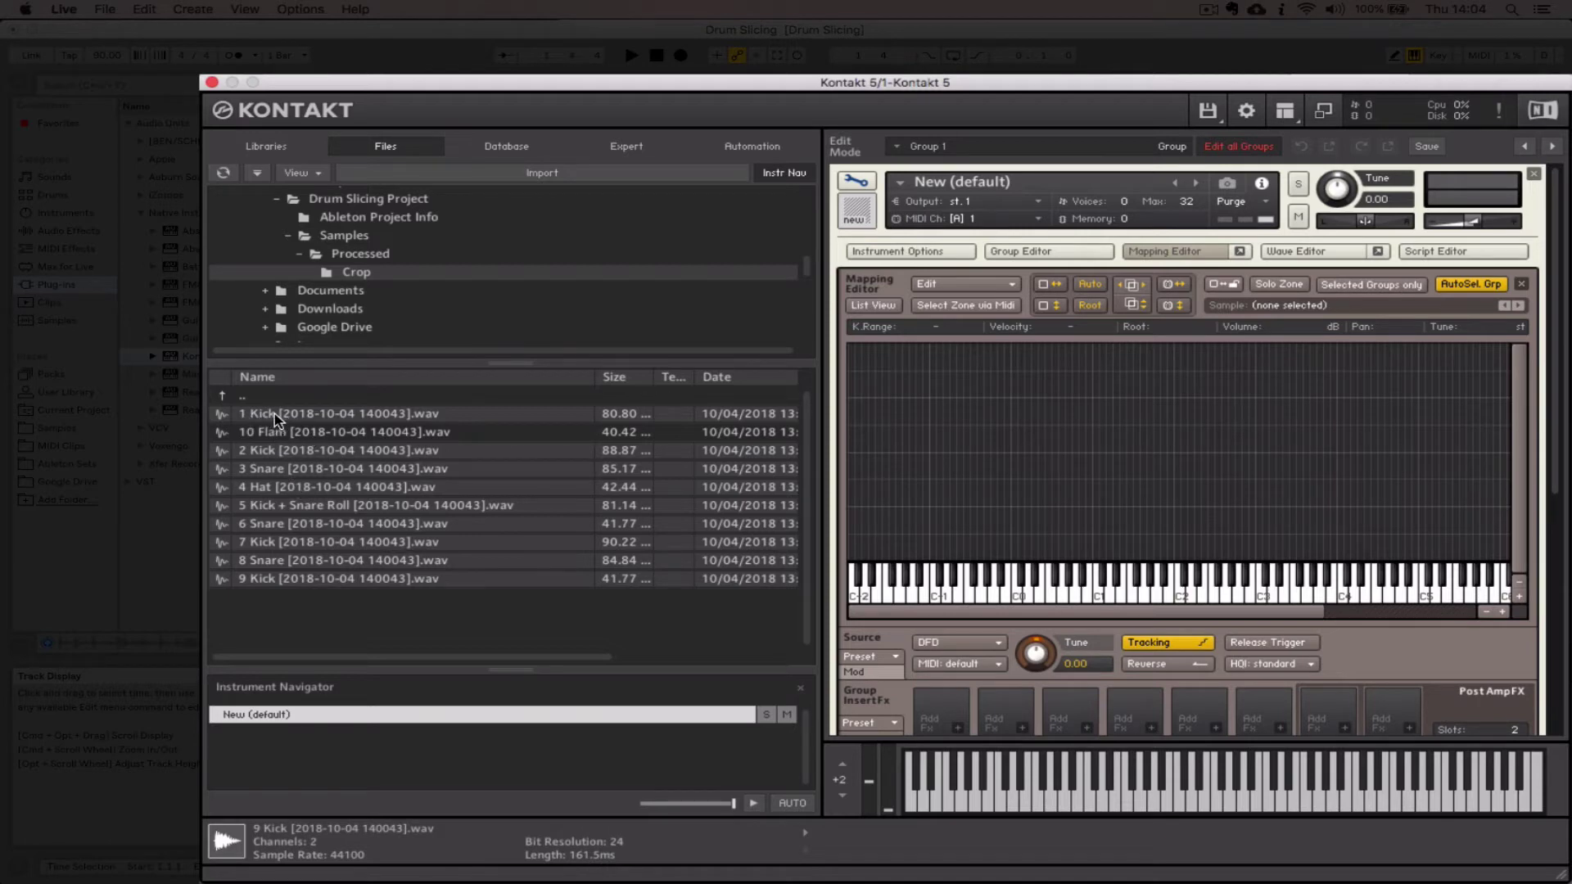
pyautogui.moveTo(459, 422); pyautogui.dragTo(1094, 538)
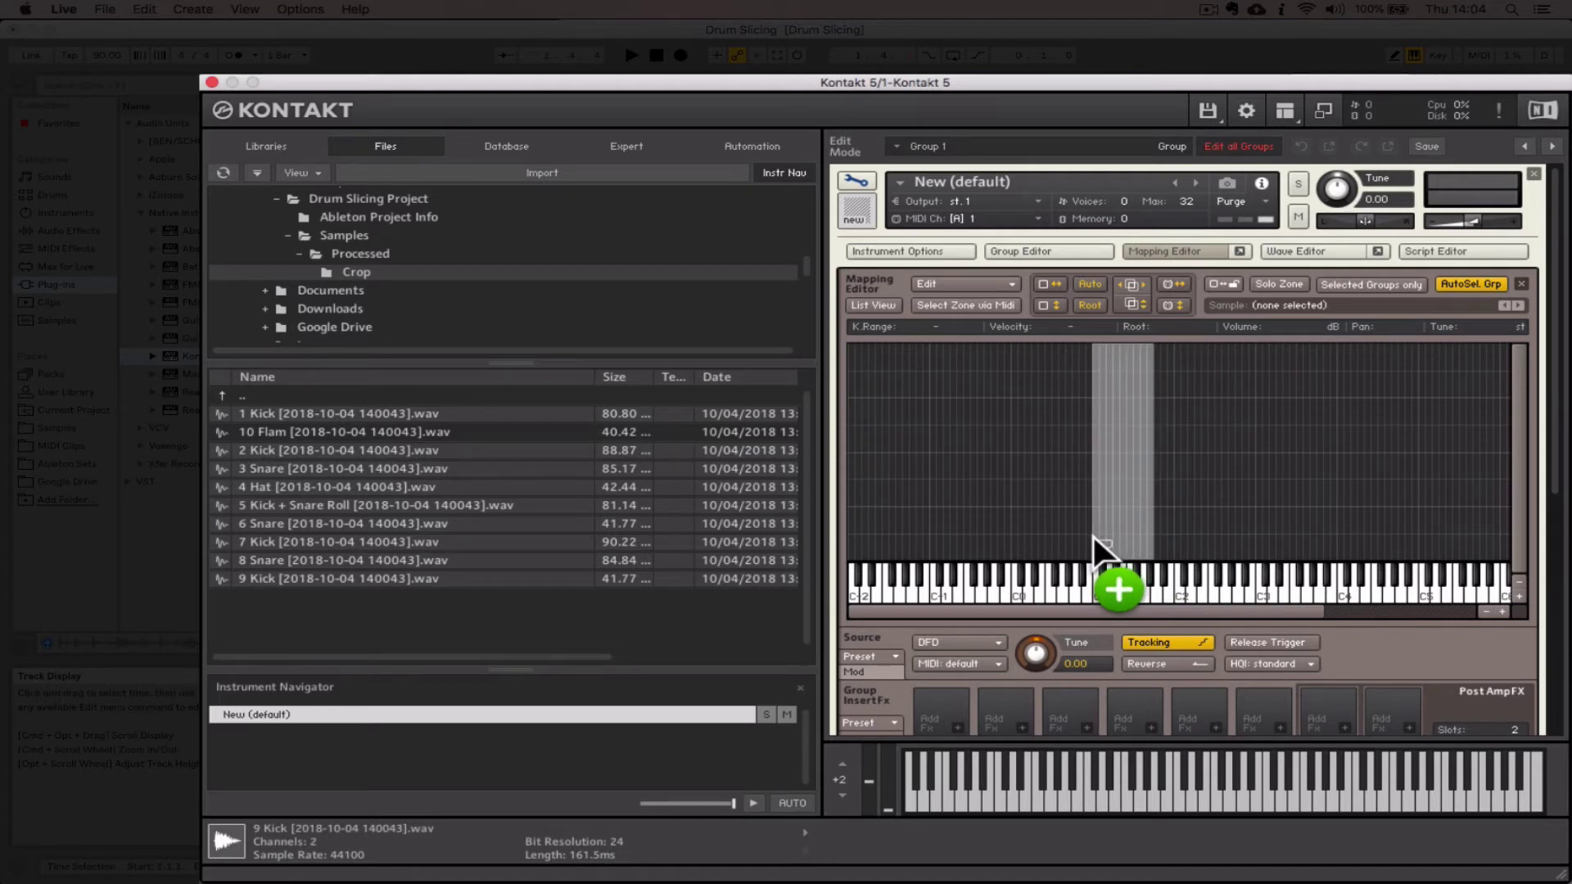
pyautogui.moveTo(1093, 537); pyautogui.dragTo(1095, 543)
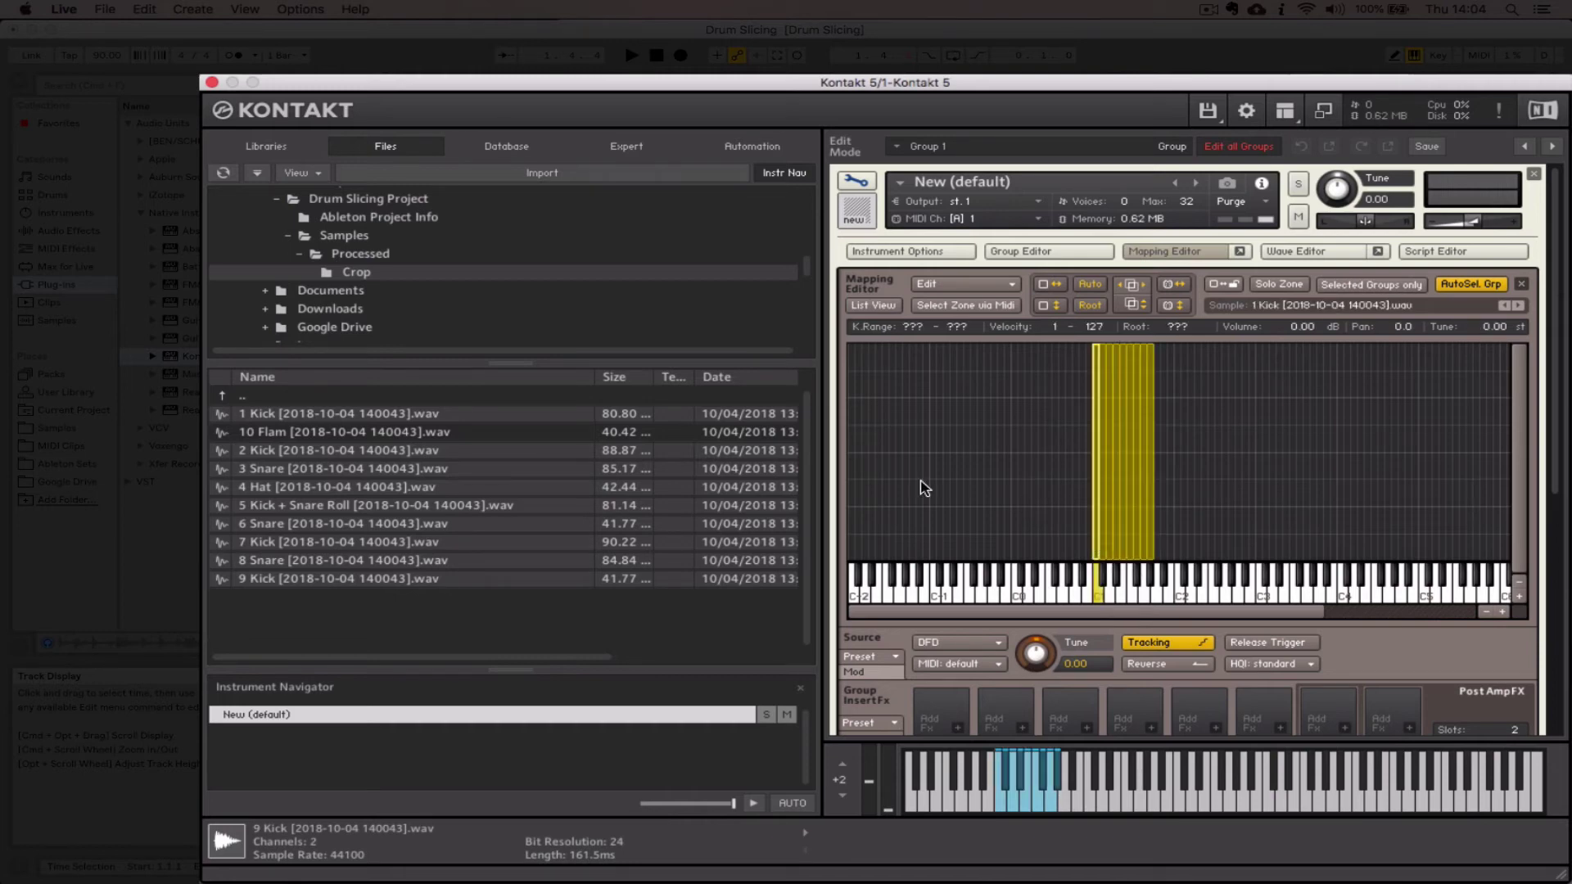
# Step: Drag the 10 Flam slice onto the grid and zoom the mapping view in twice horizontally
pyautogui.click(375, 434)
pyautogui.moveTo(315, 436); pyautogui.dragTo(1158, 540)
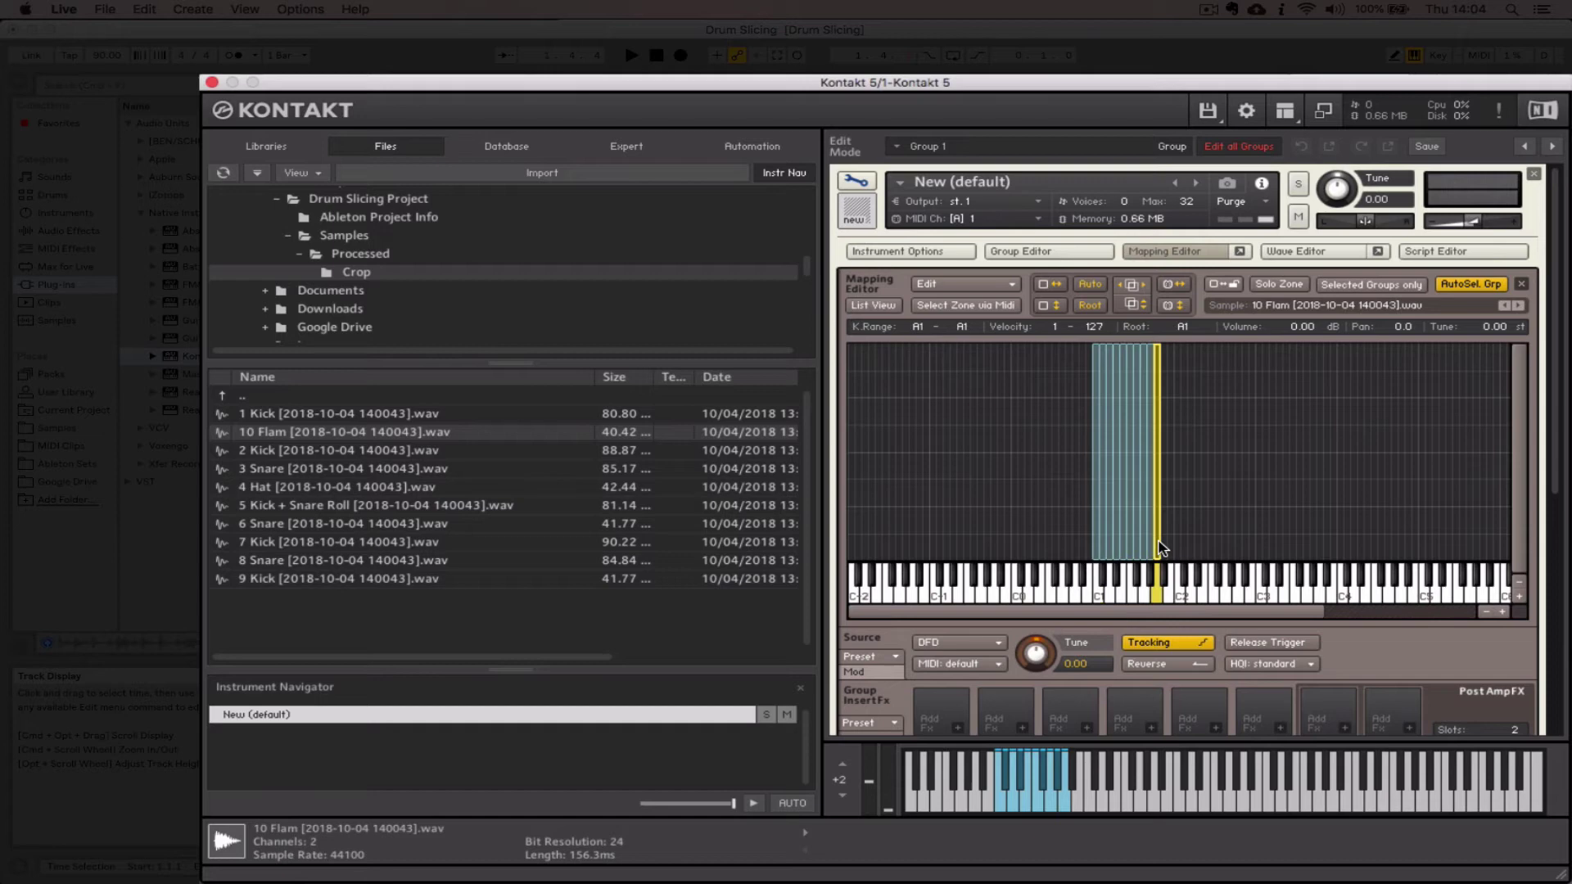
pyautogui.click(1504, 613)
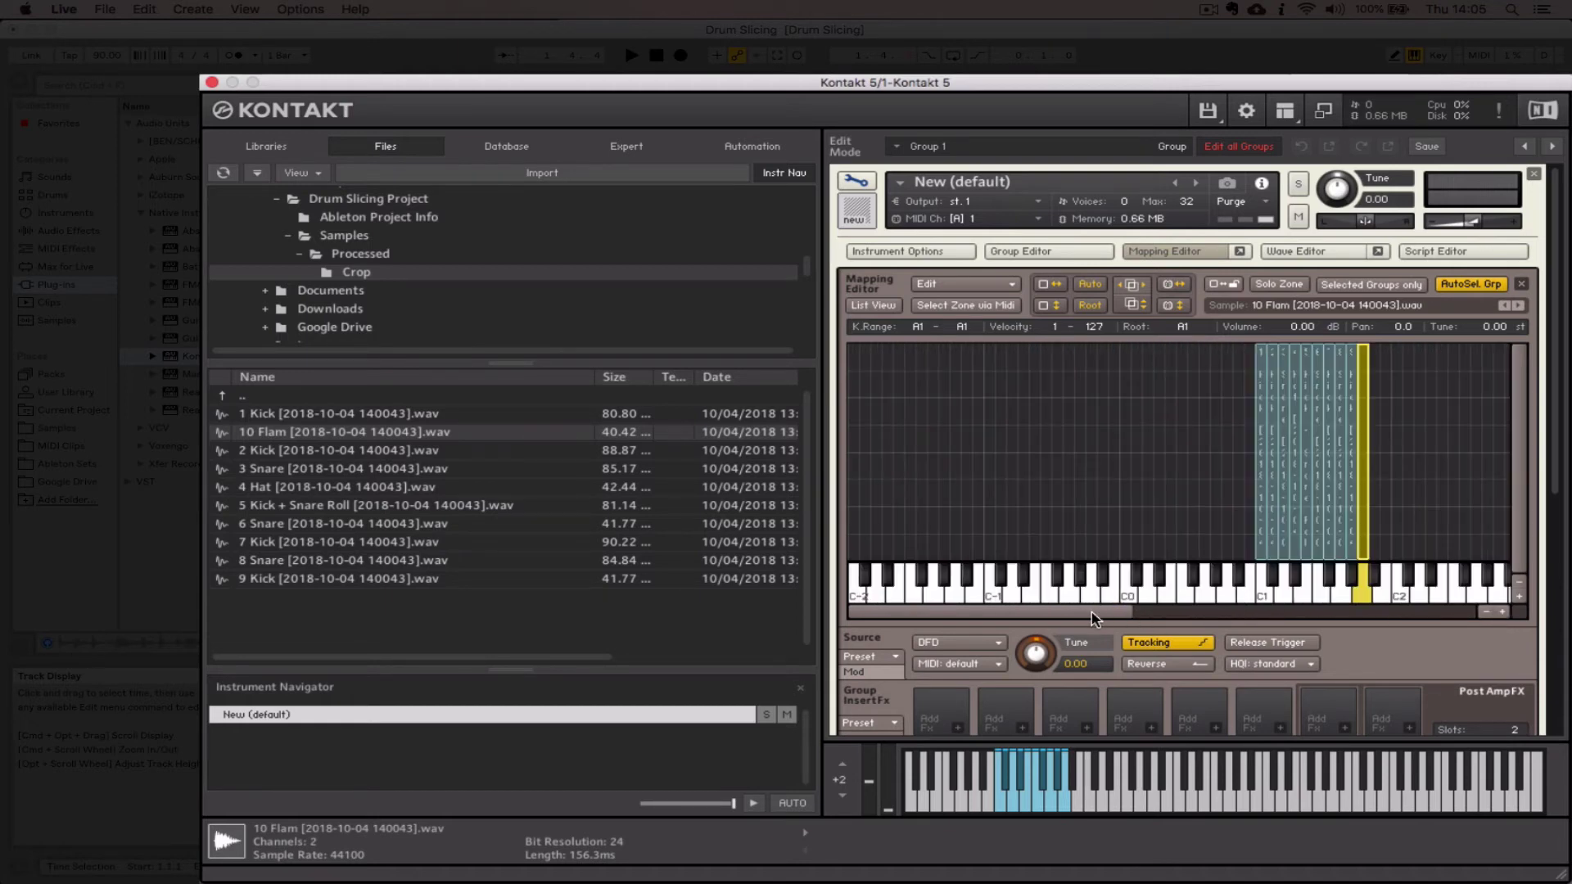
pyautogui.moveTo(1095, 619); pyautogui.dragTo(1171, 618)
pyautogui.click(1501, 613)
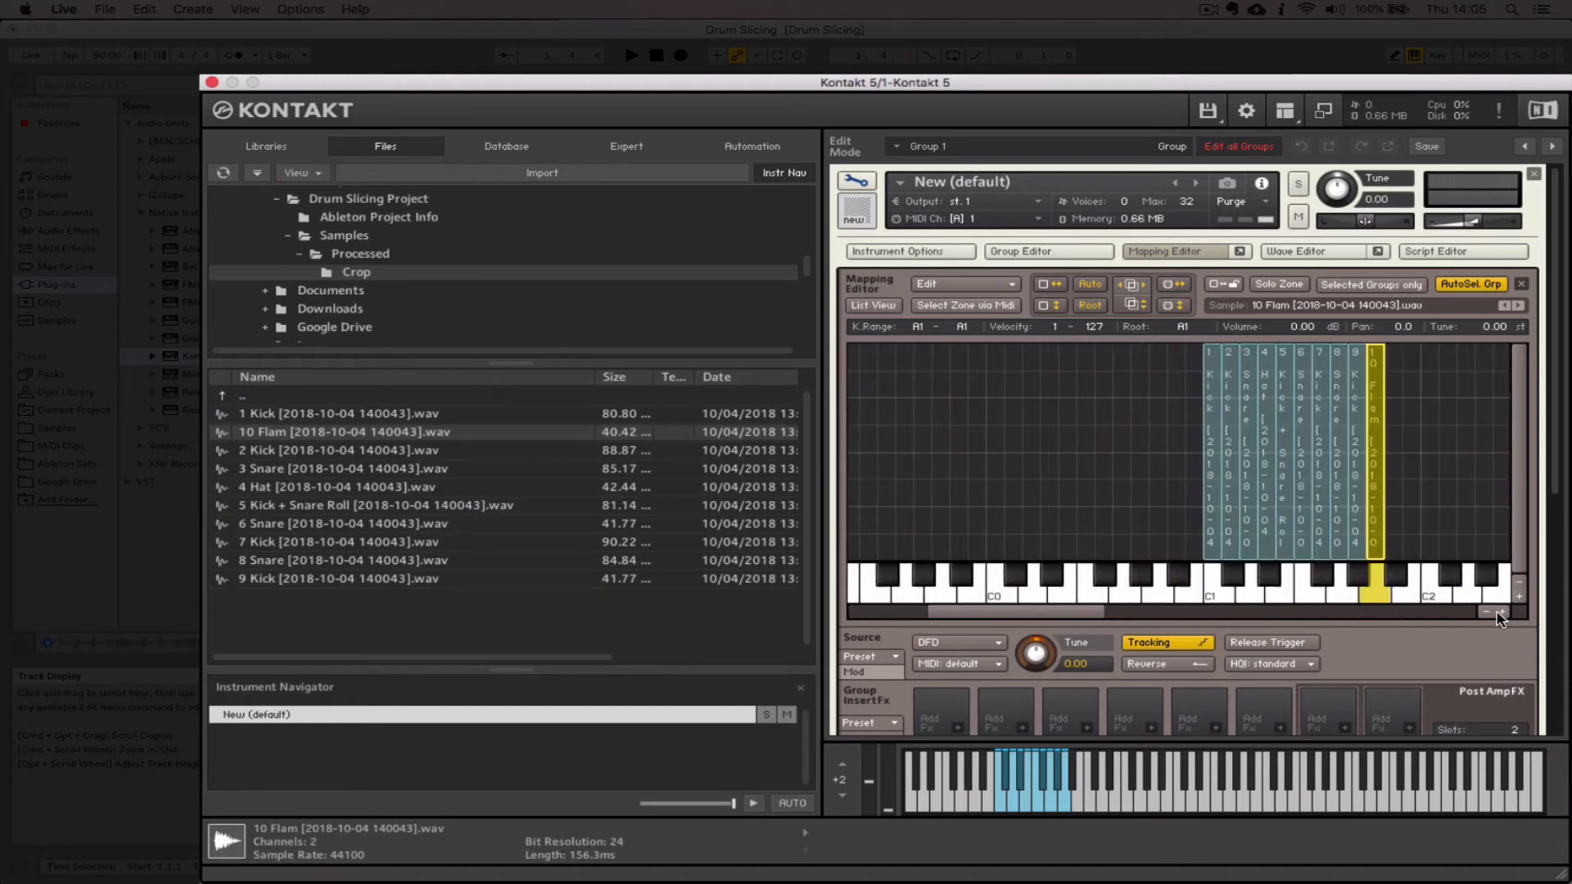
pyautogui.moveTo(1023, 616); pyautogui.dragTo(1074, 616)
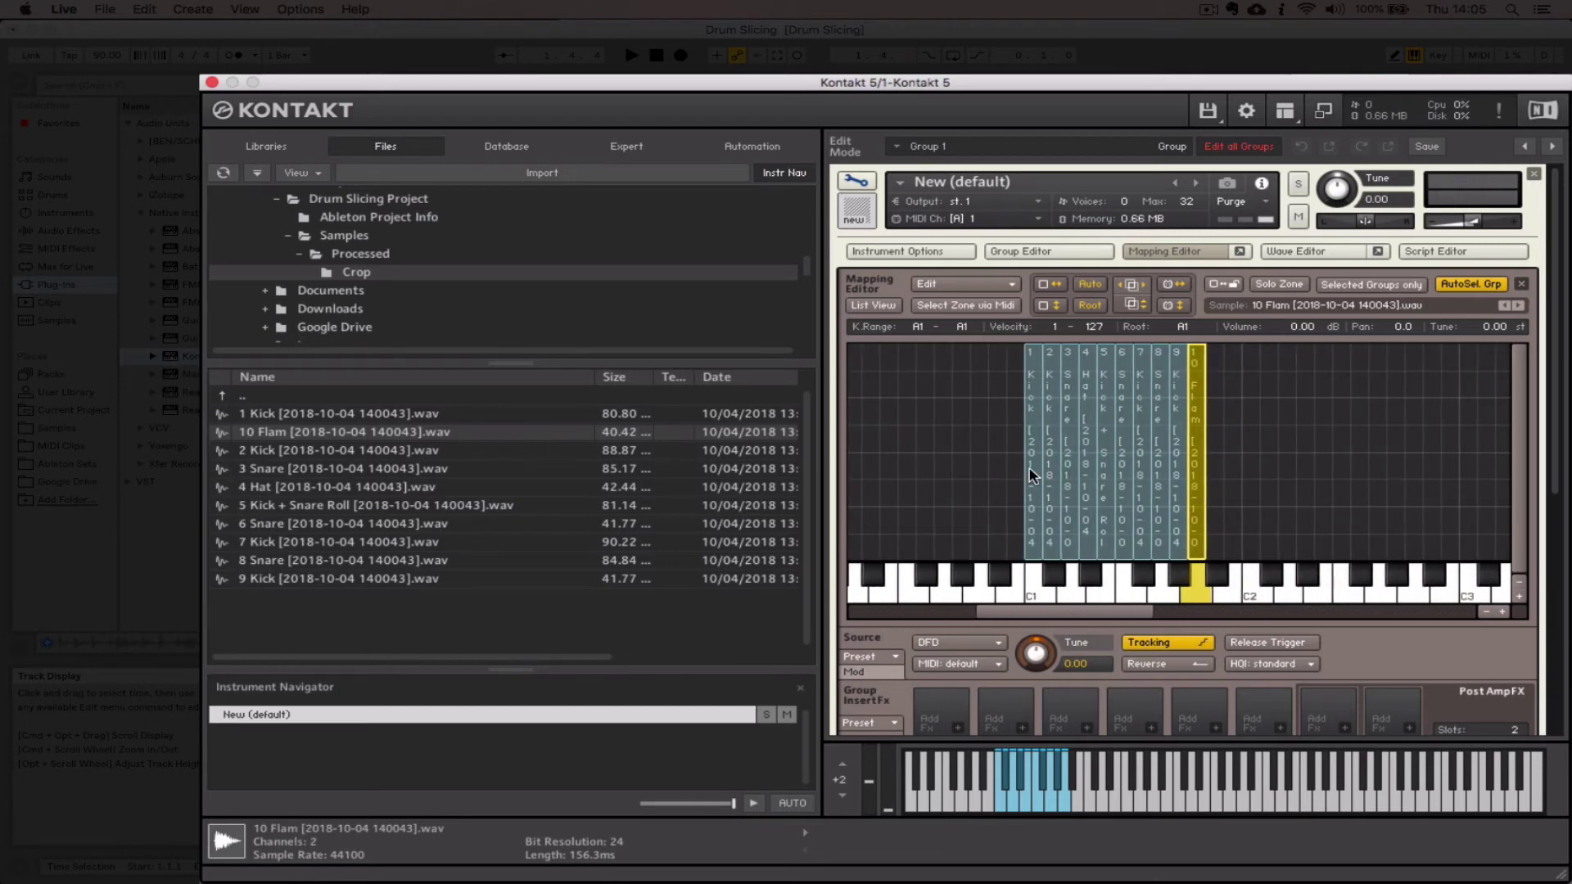
# Step: Select the 1 Kick zone and the 2 Kick zone on C#1 to check the key layout
pyautogui.click(1001, 497)
pyautogui.click(1033, 507)
pyautogui.click(1051, 481)
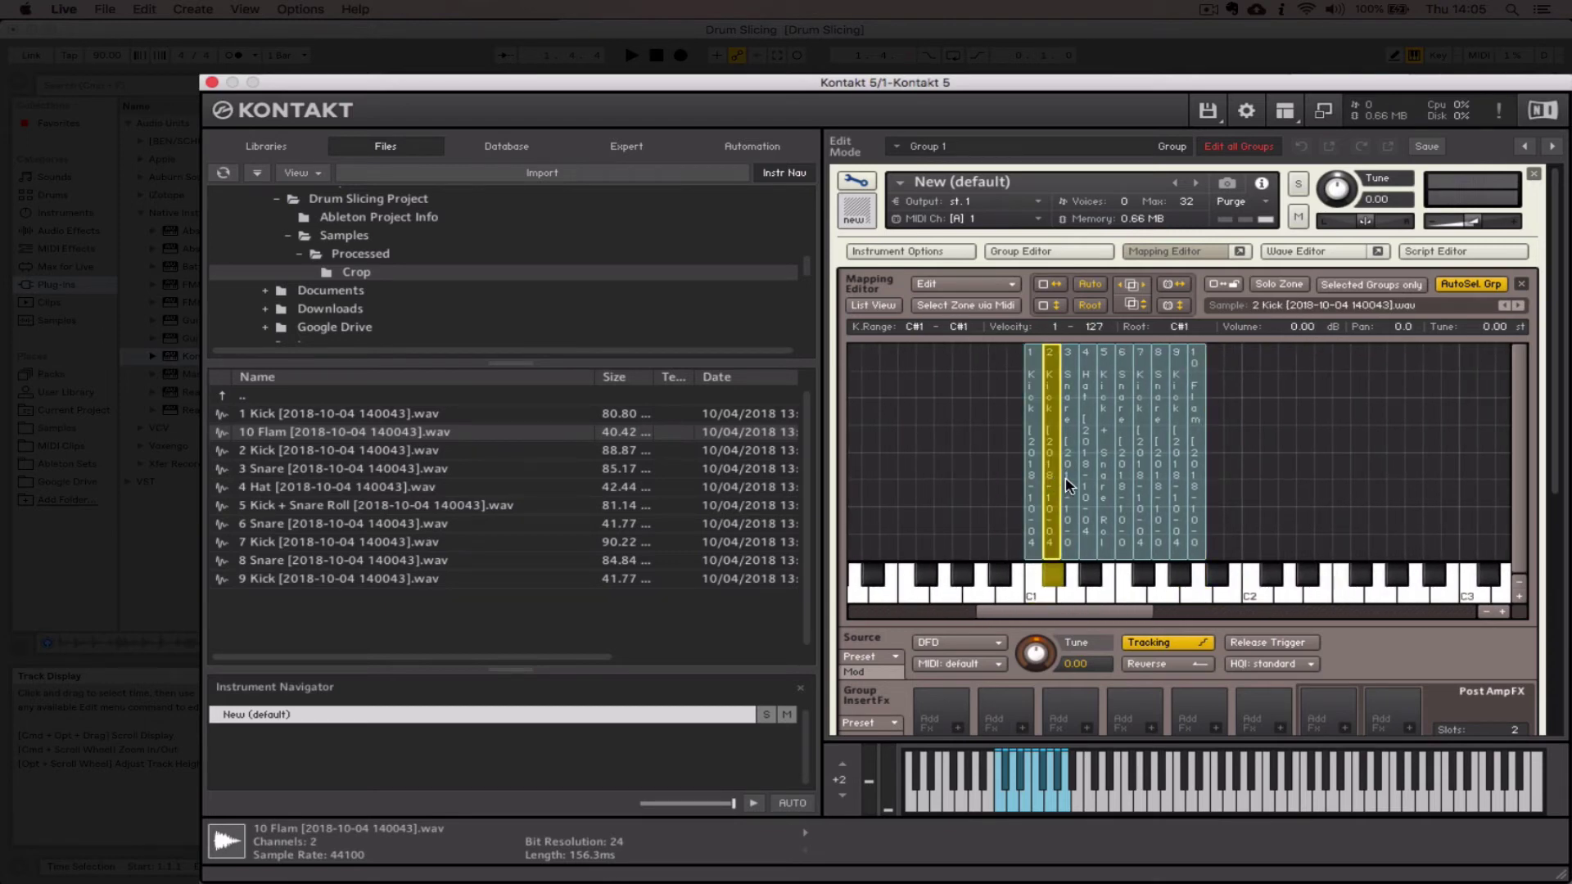
pyautogui.click(1069, 485)
pyautogui.click(1091, 468)
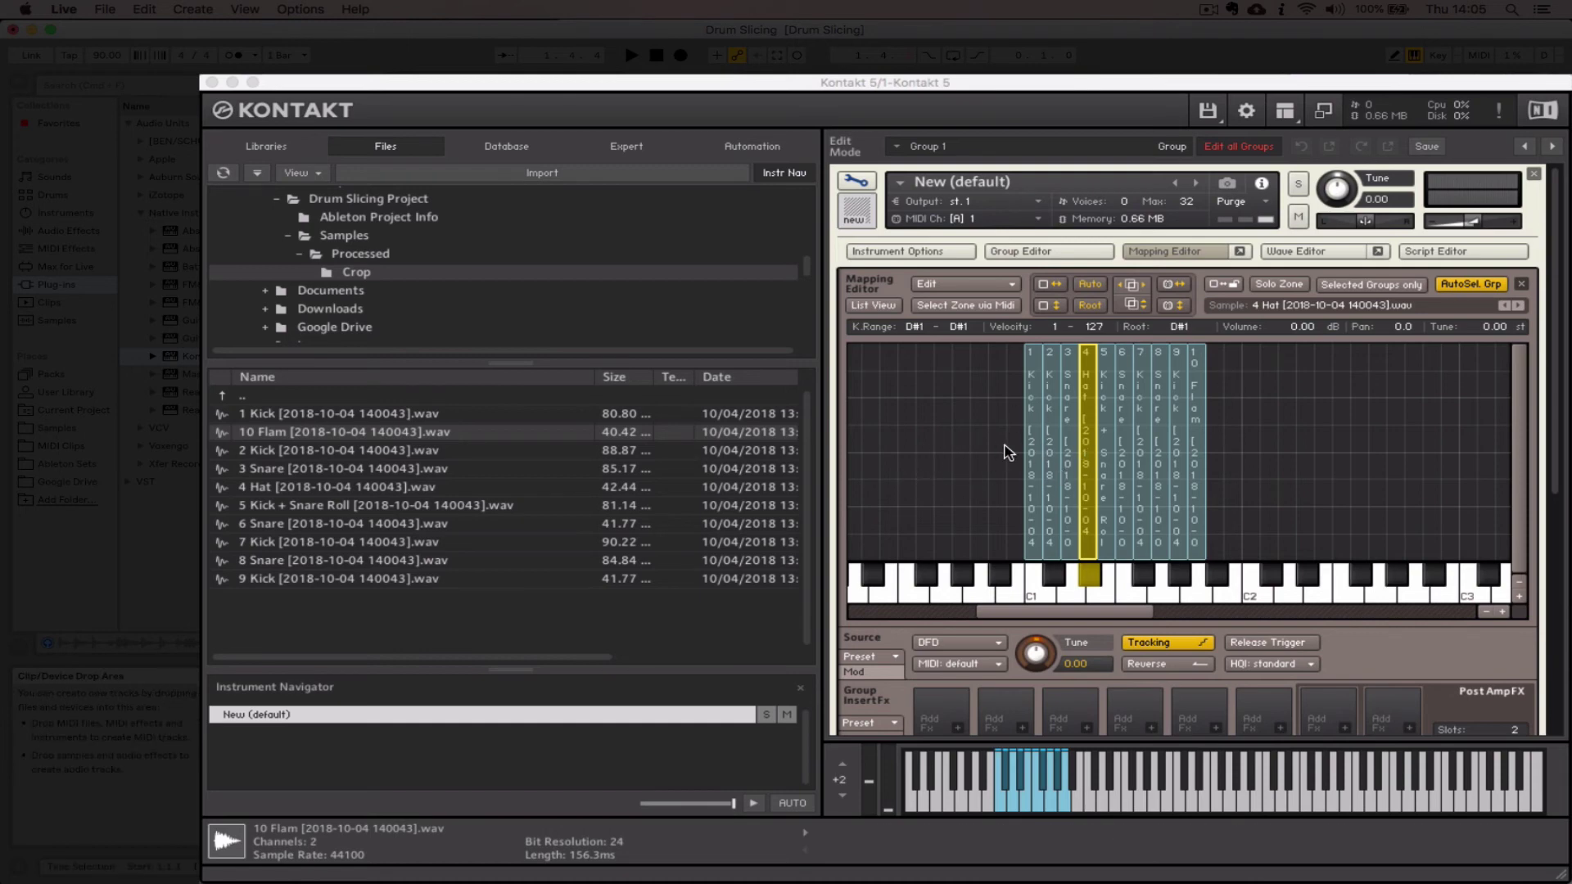
pyautogui.click(1000, 477)
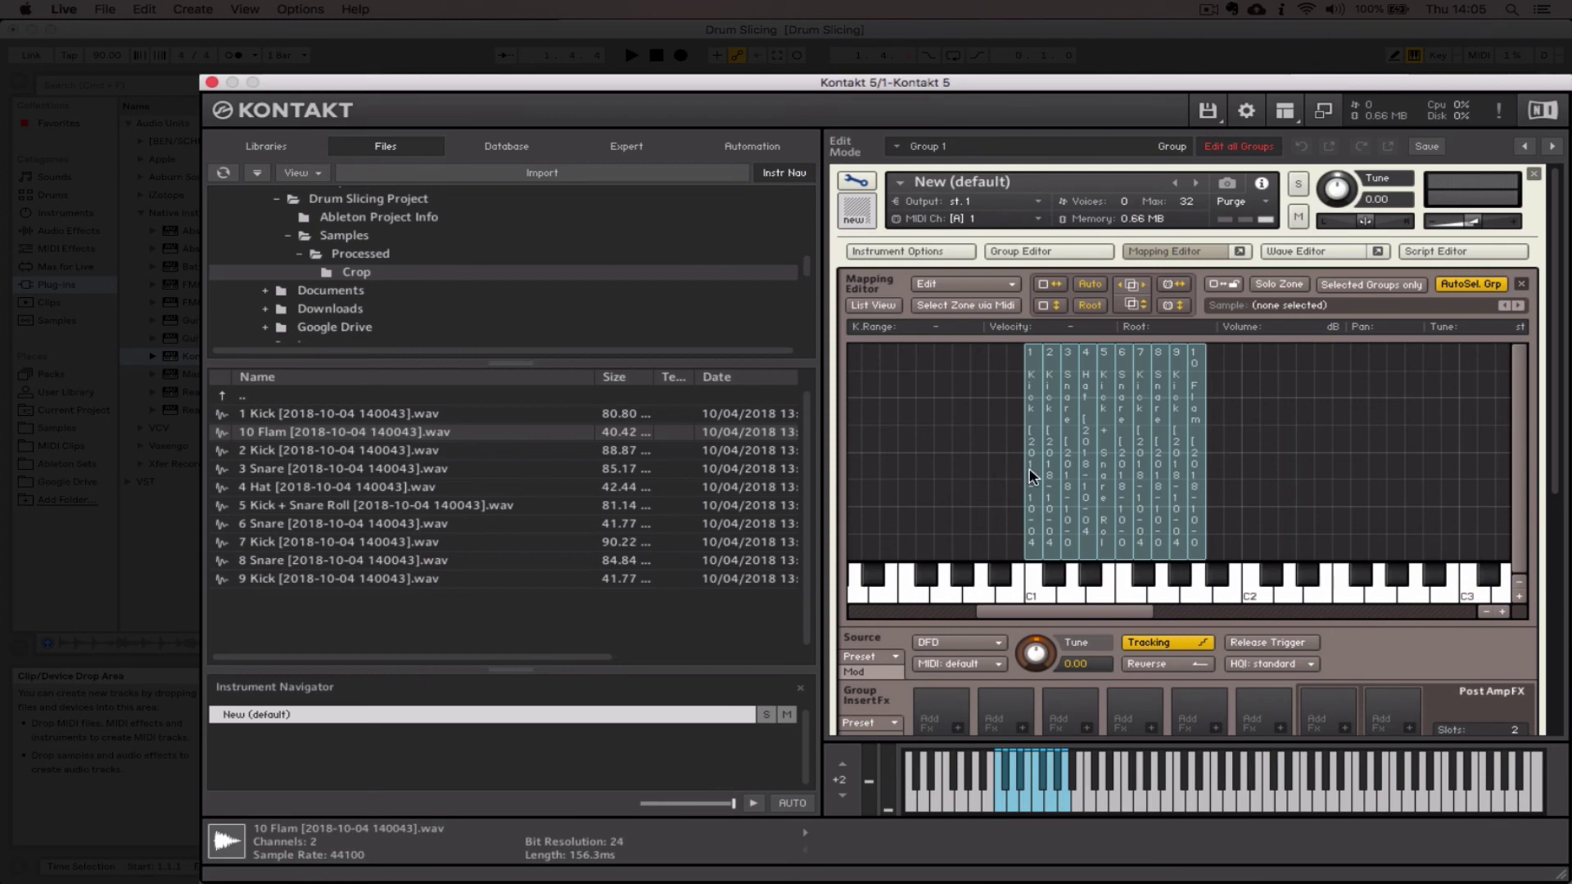